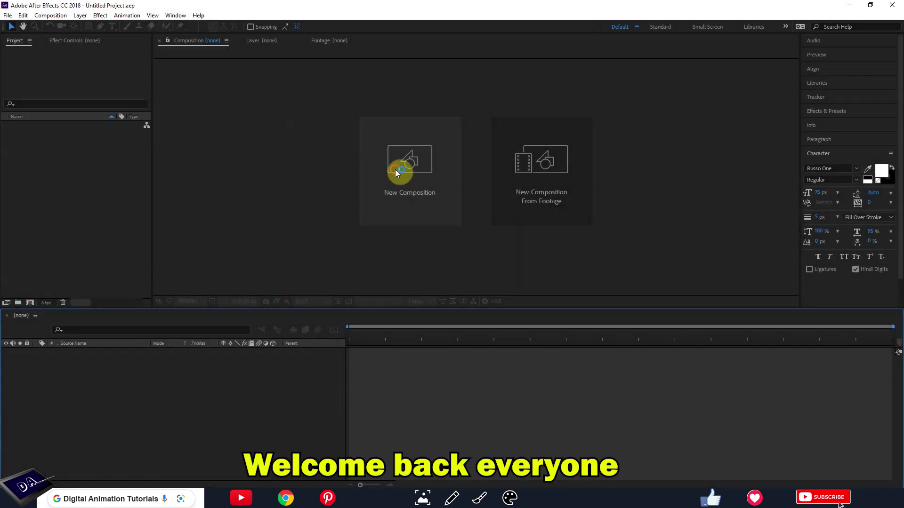
click(399, 174)
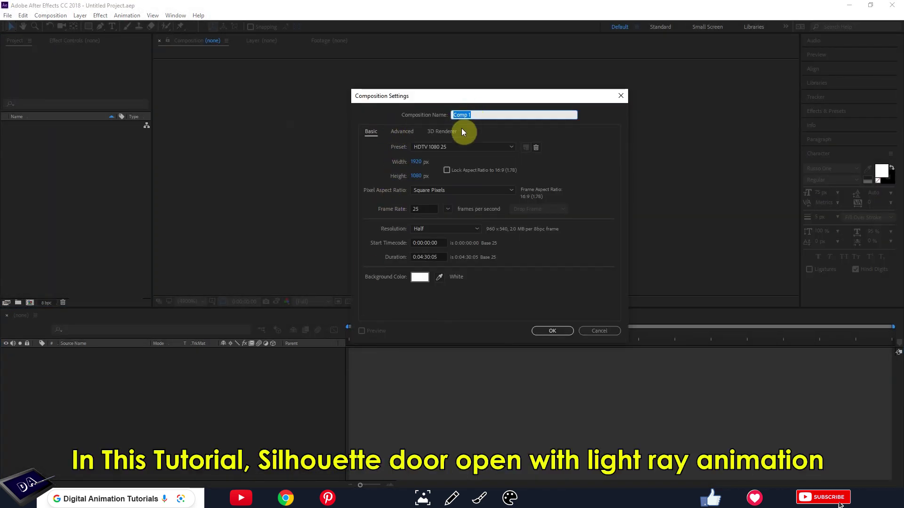
click(419, 257)
key(BackSpace)
text(0)
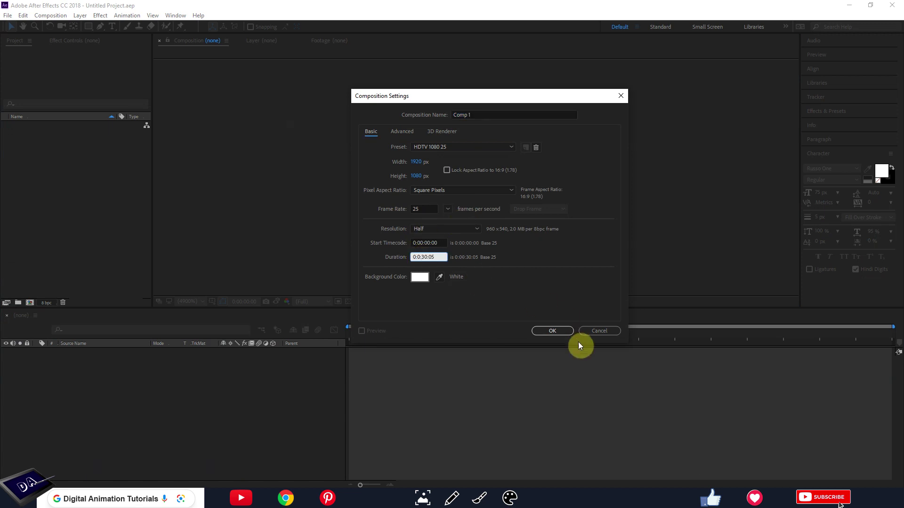
click(552, 331)
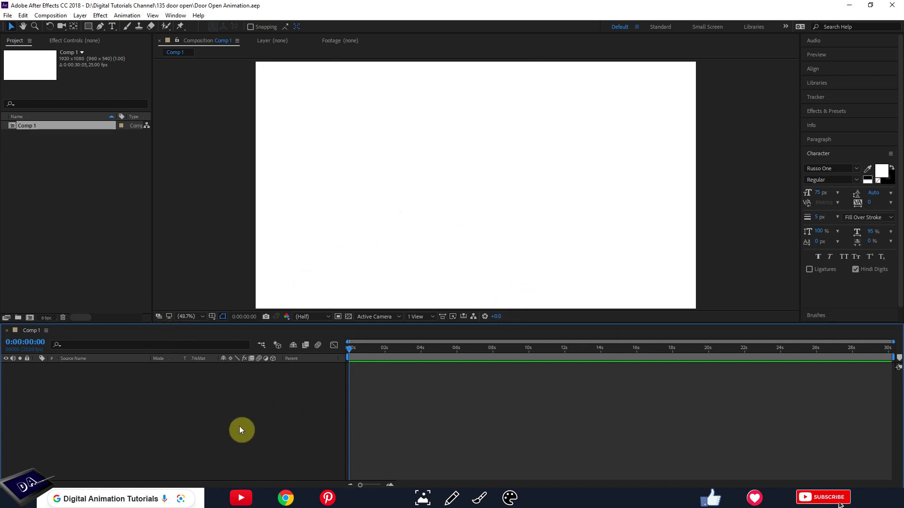
Add a full-frame solid coloured fully saturated bright yellow, named Yellow Solid 1
scroll(429, 219, down, 2)
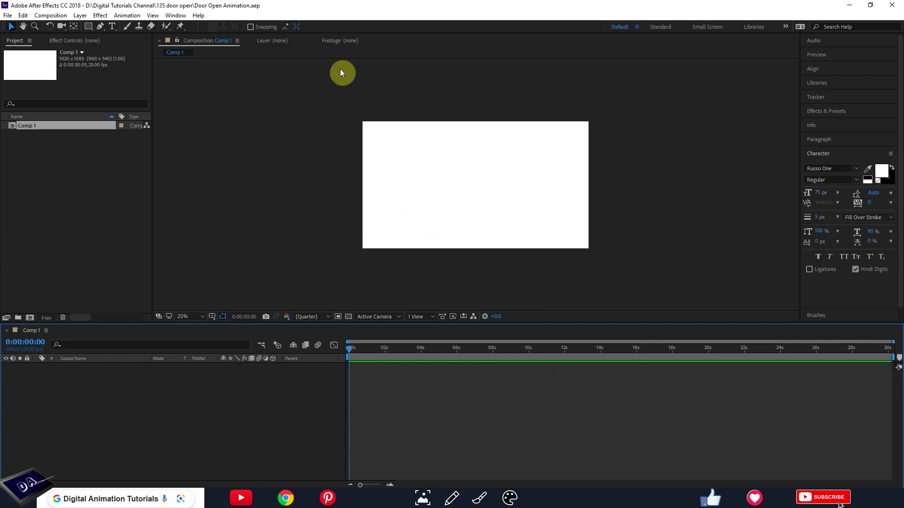
right_click(248, 398)
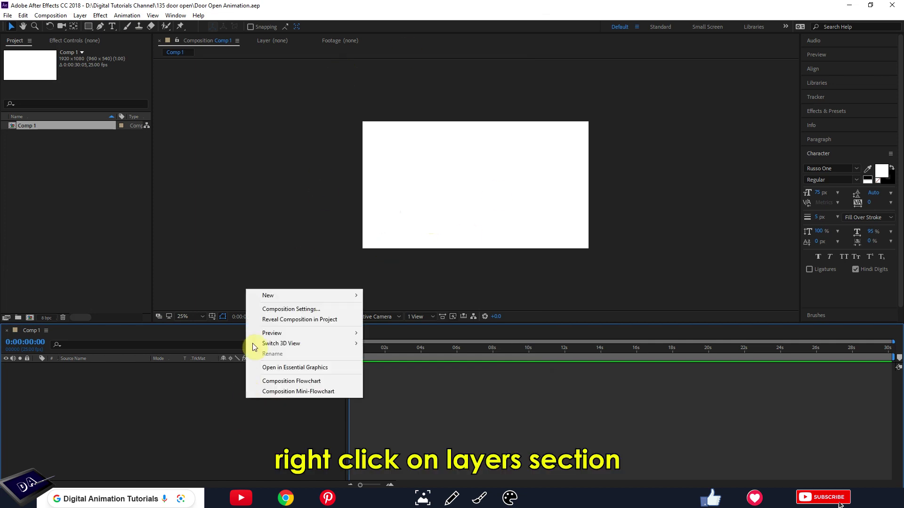
mouse_move(278, 299)
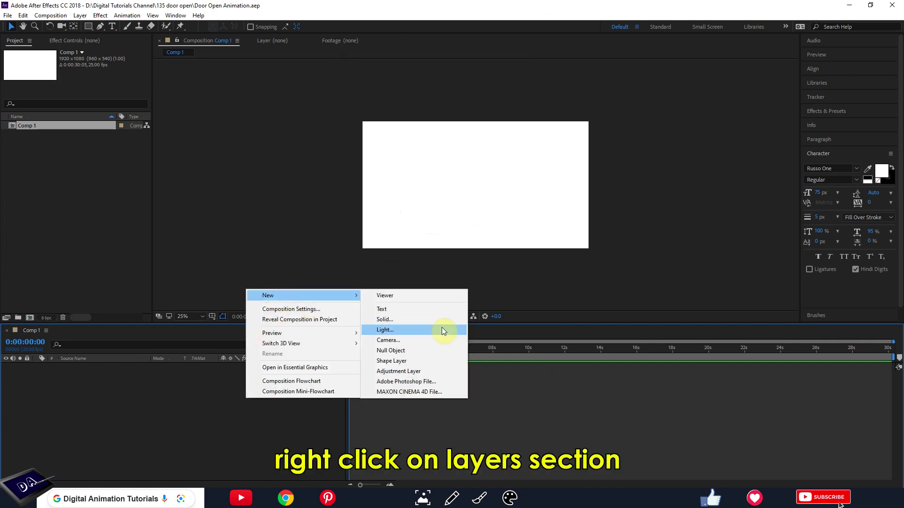
click(397, 319)
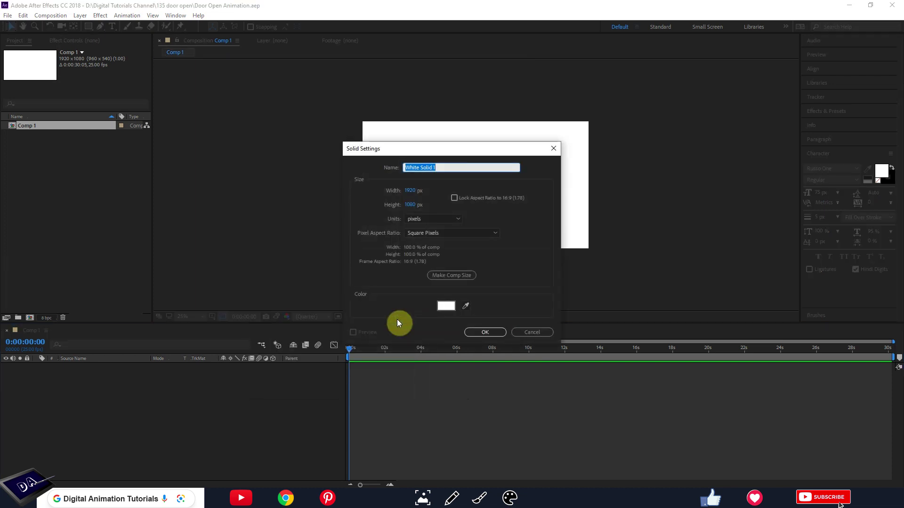
click(447, 306)
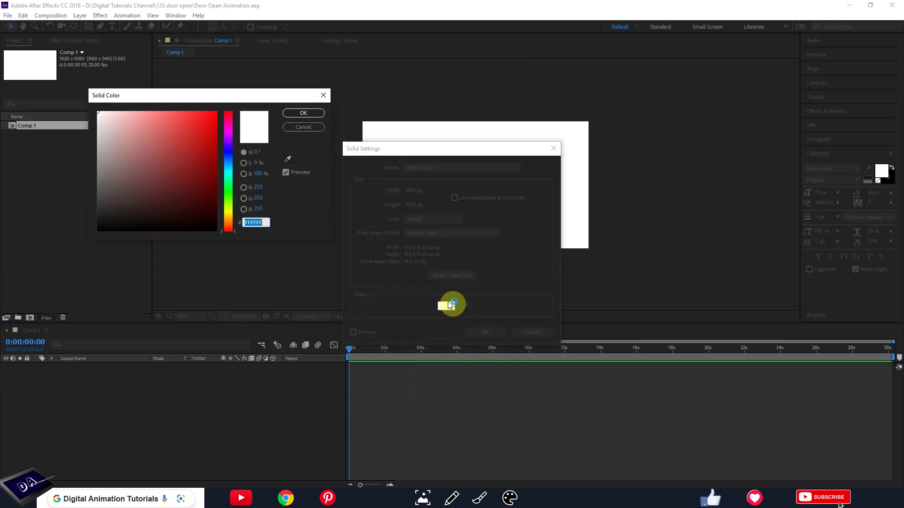
drag(230, 216, 231, 211)
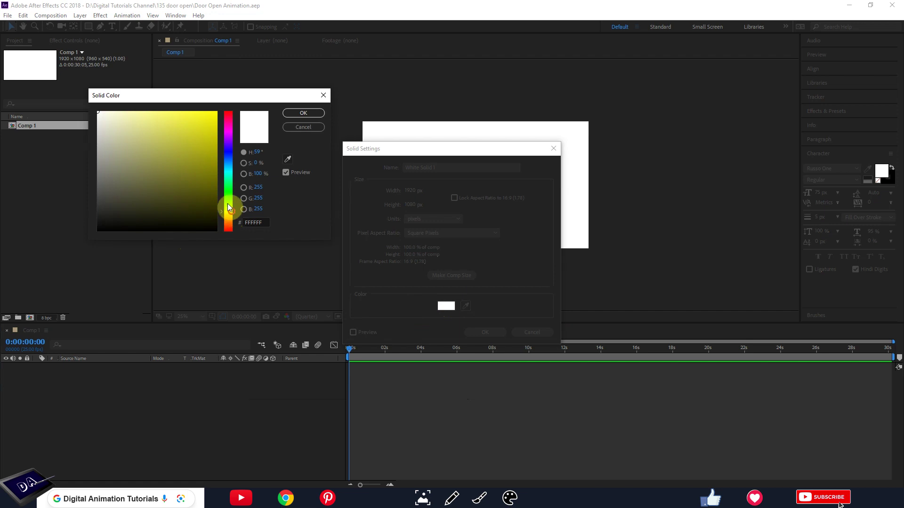
drag(193, 139, 252, 84)
click(303, 114)
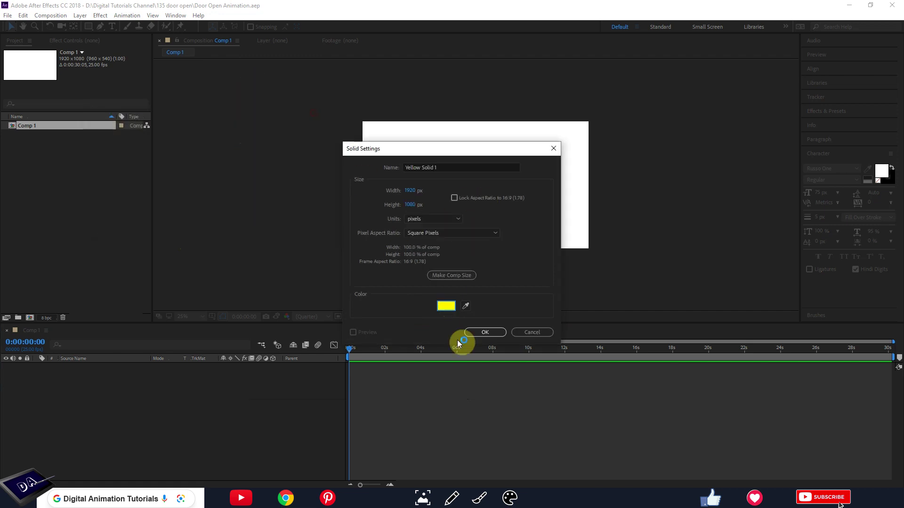
click(485, 333)
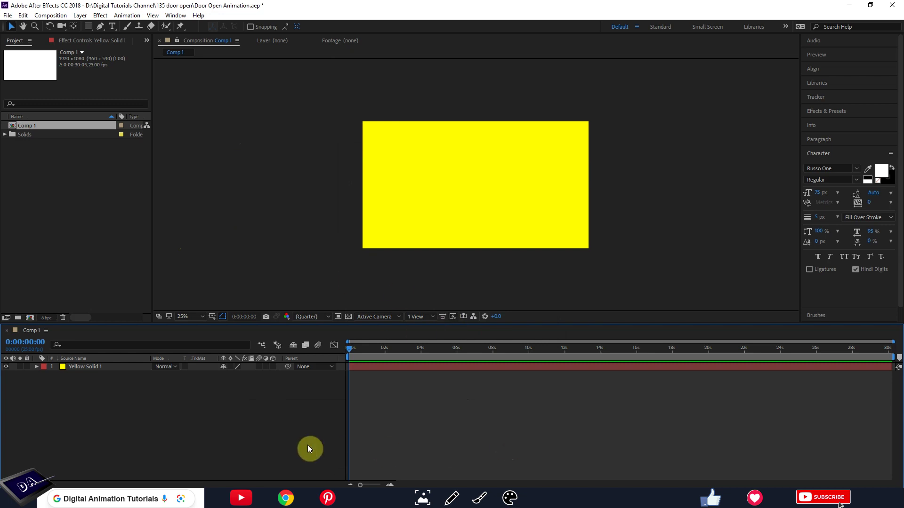
Add a second full-frame solid coloured black, Black Solid 1, above the yellow one
right_click(209, 436)
mouse_move(255, 330)
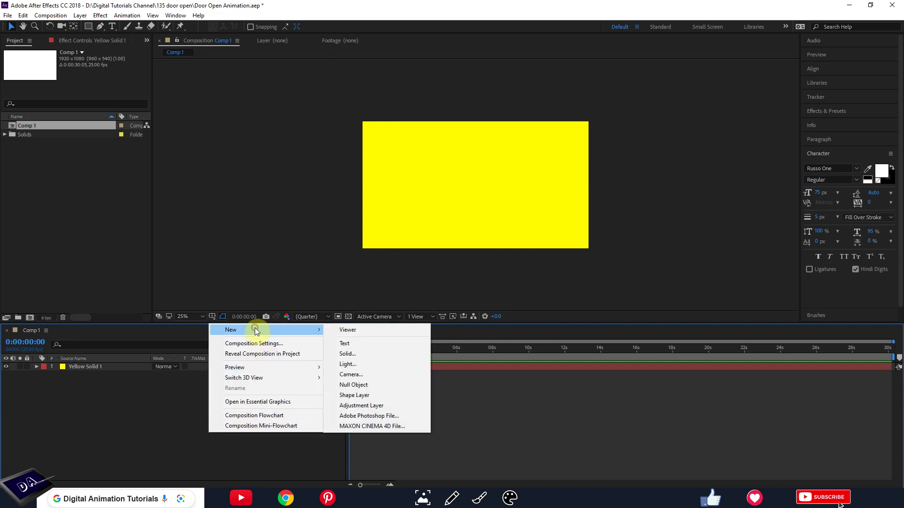
click(353, 354)
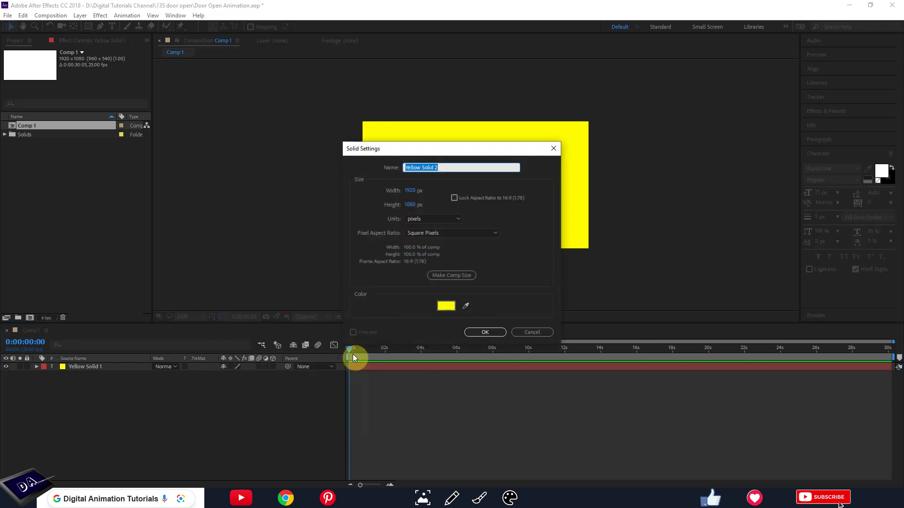
click(446, 306)
drag(143, 221, 19, 265)
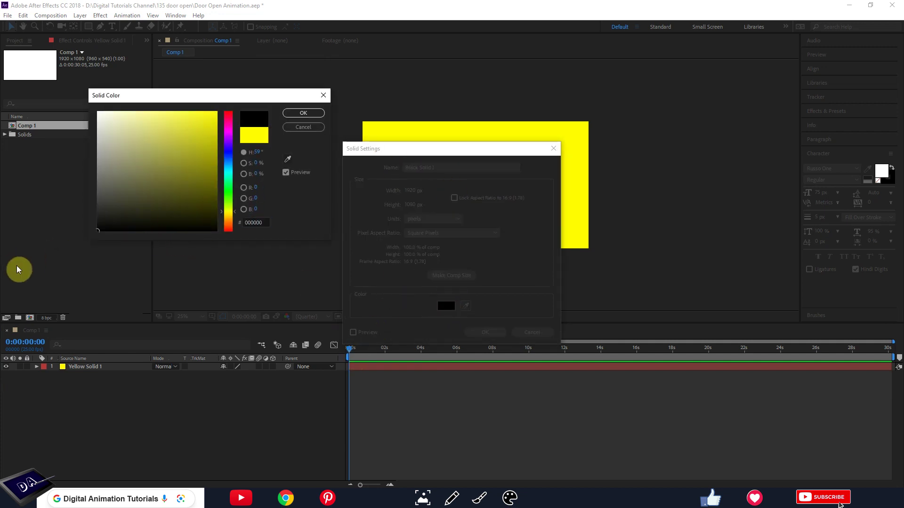
click(314, 116)
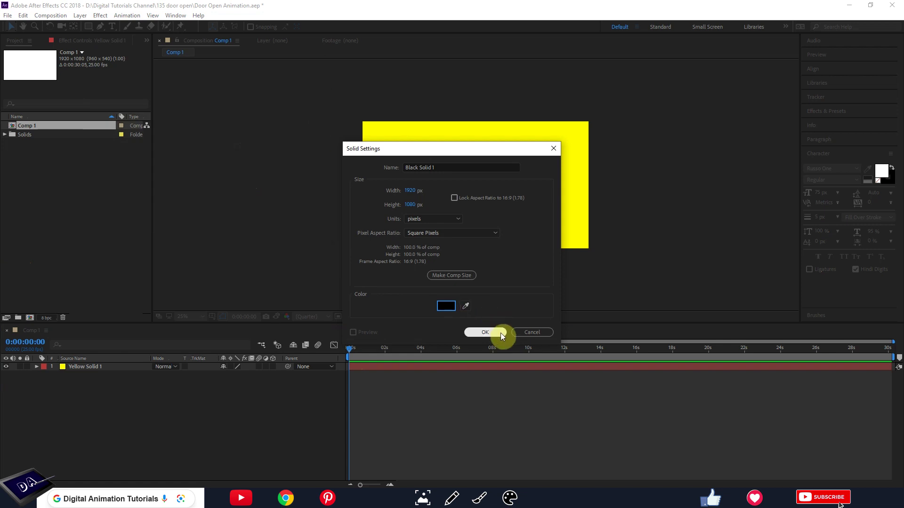
click(501, 332)
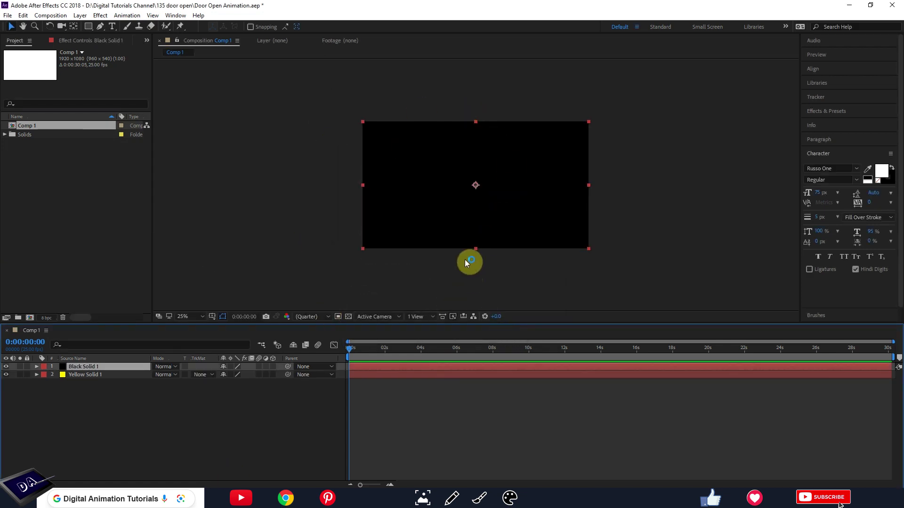
With the viewer at Fit, draw a tall rectangle mask at the centre of Black Solid 1
click(88, 27)
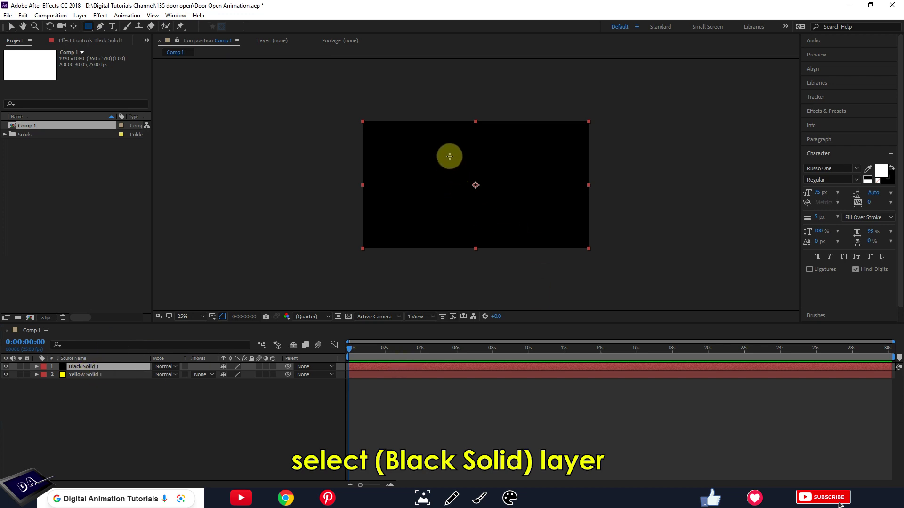
click(201, 316)
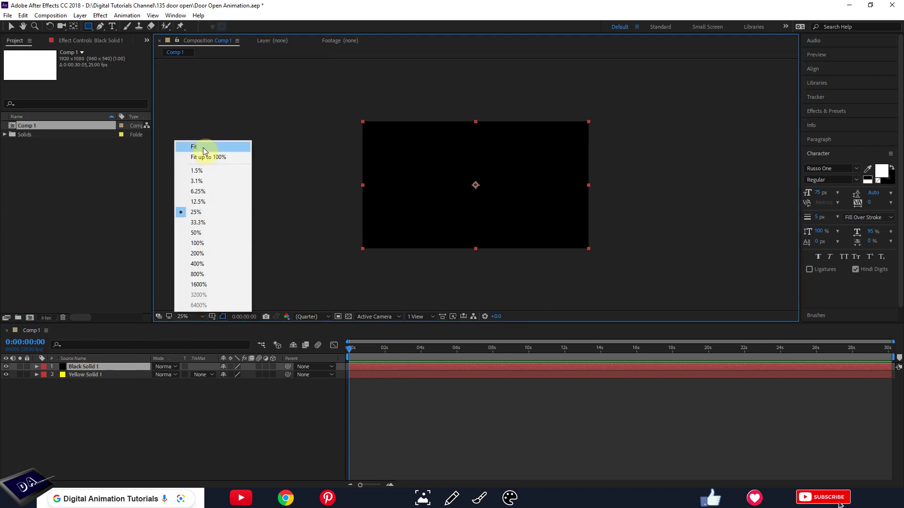
click(205, 151)
drag(434, 132, 517, 277)
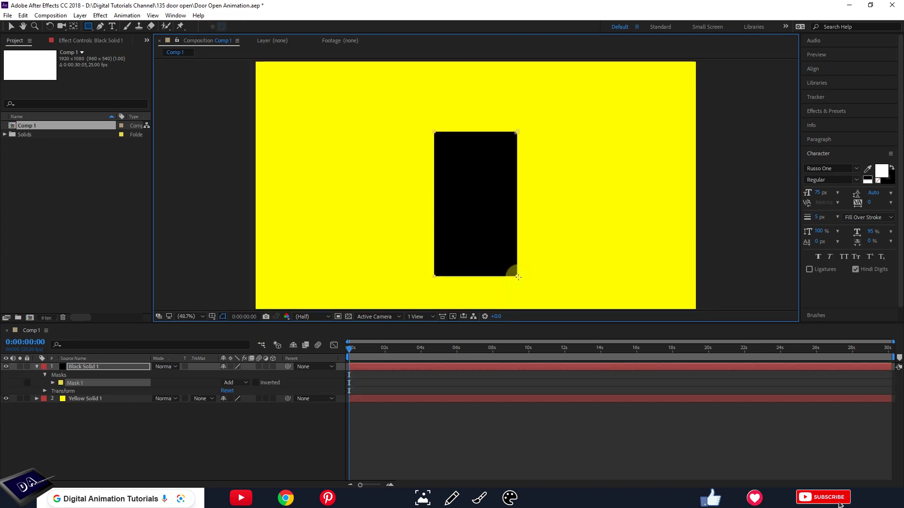
drag(518, 277, 519, 271)
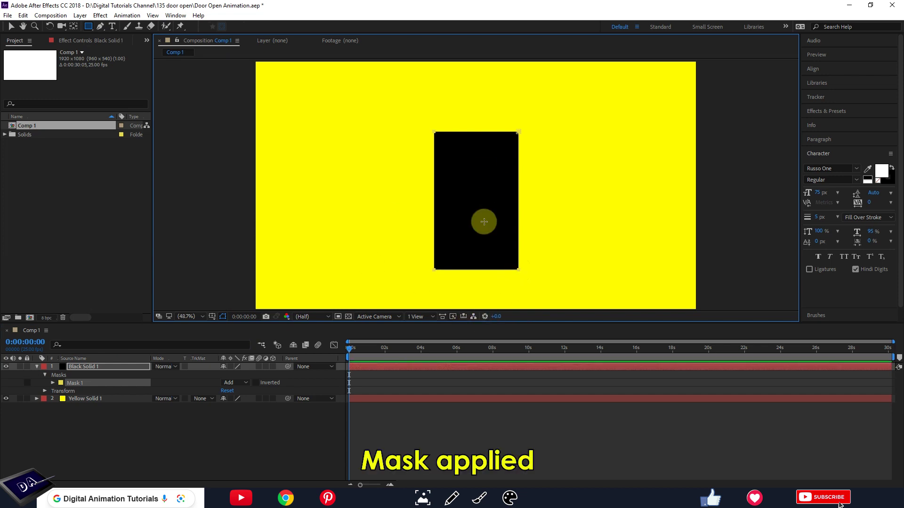
Tick Inverted on Mask 1 so the yellow doorway shows, then reselect Black Solid 1
click(11, 25)
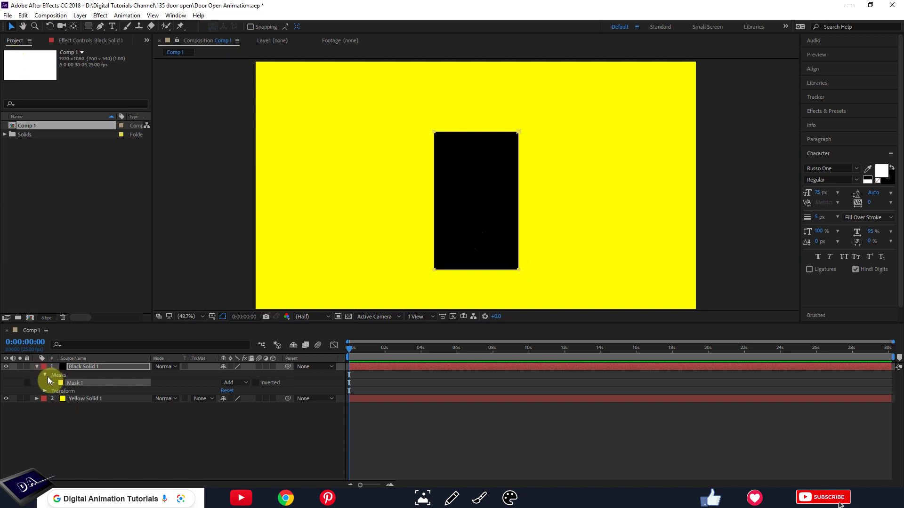
click(255, 383)
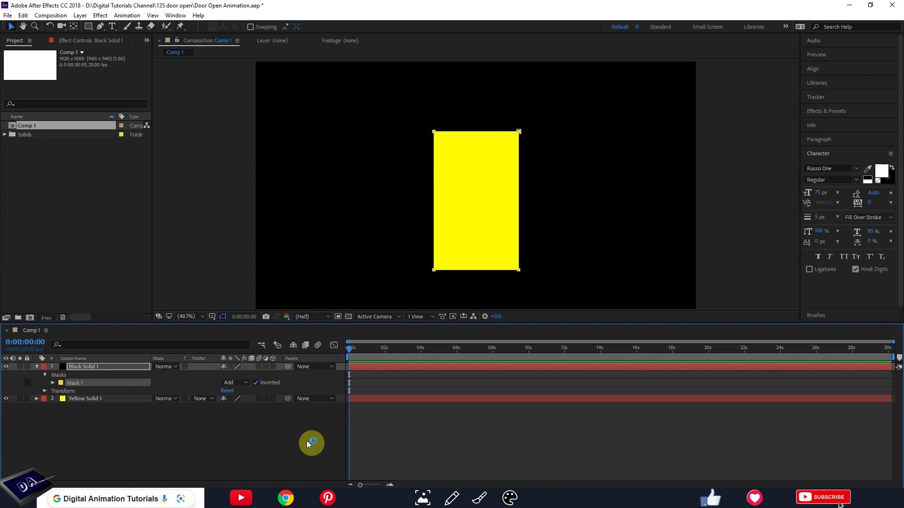
click(286, 441)
click(386, 297)
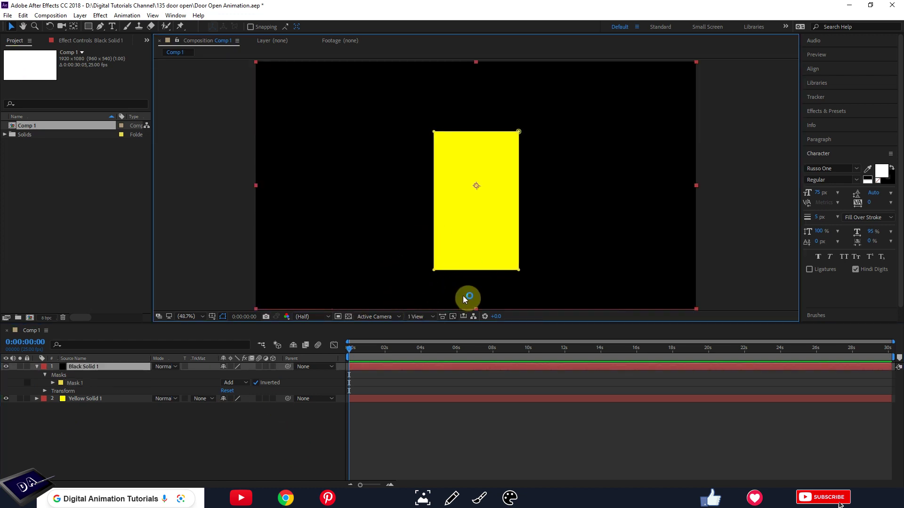
Duplicate Black Solid 1 and rename the top copy to 'door'
click(86, 367)
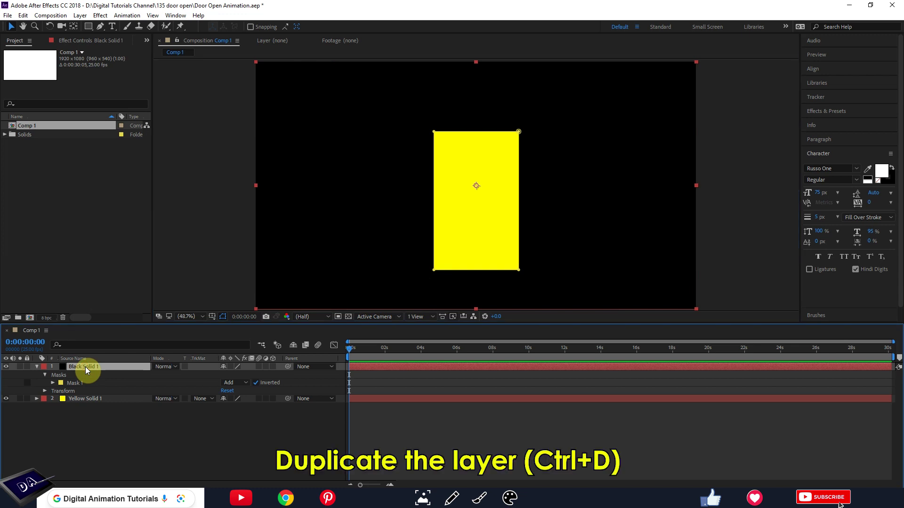
key(ctrl+d)
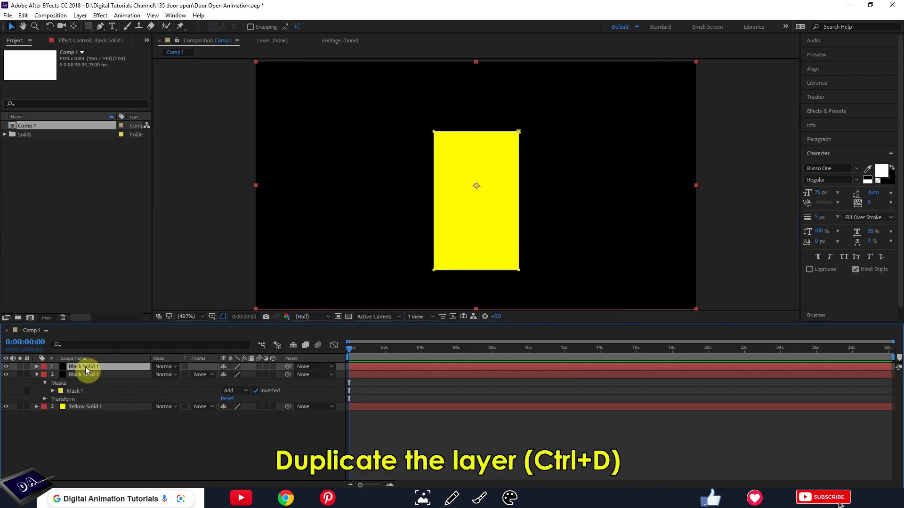
right_click(86, 367)
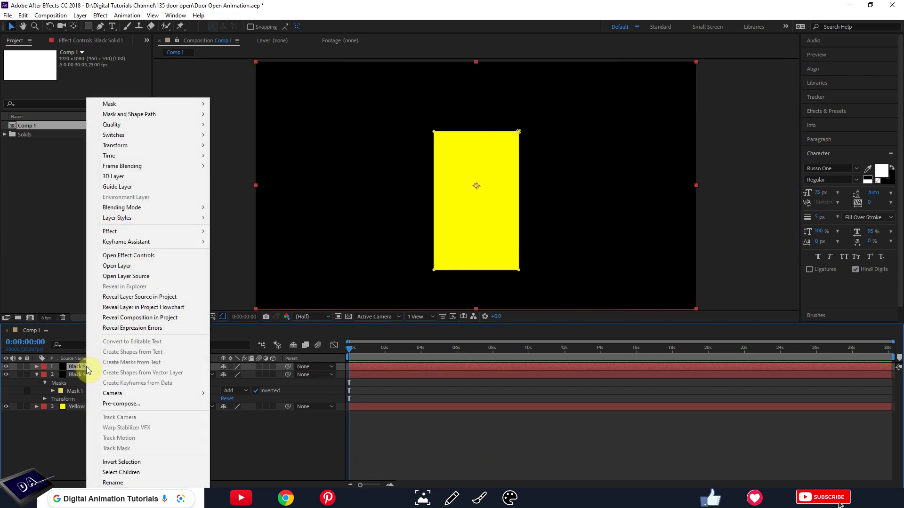
click(119, 485)
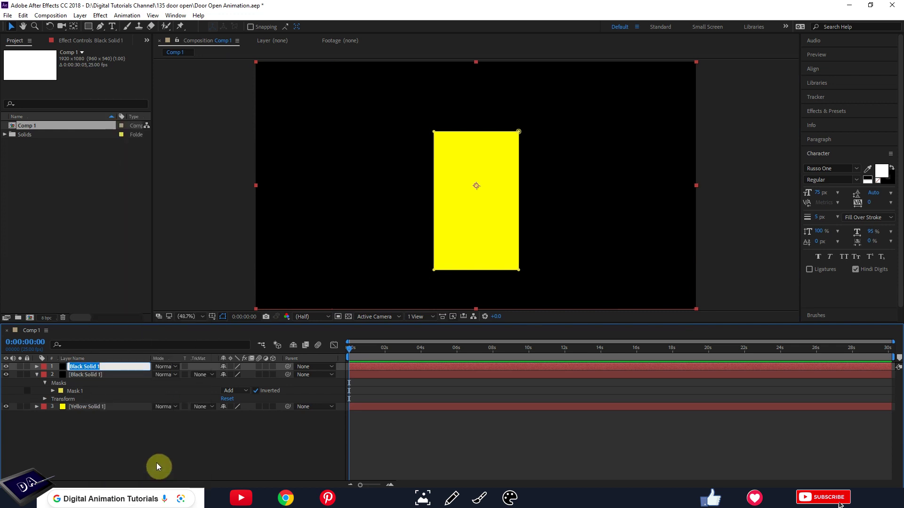
text(door)
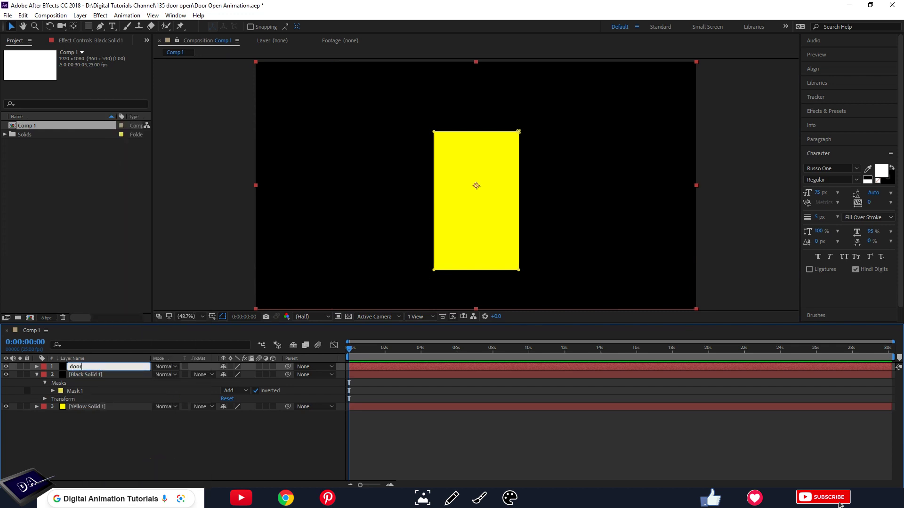
click(158, 467)
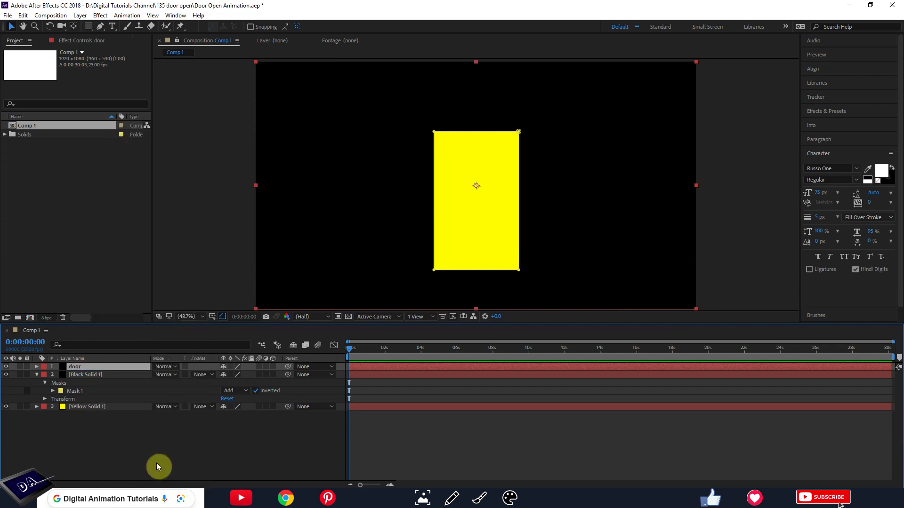
Uncheck Inverted on the door layer's Mask 1 and reselect the door layer
click(37, 375)
click(37, 367)
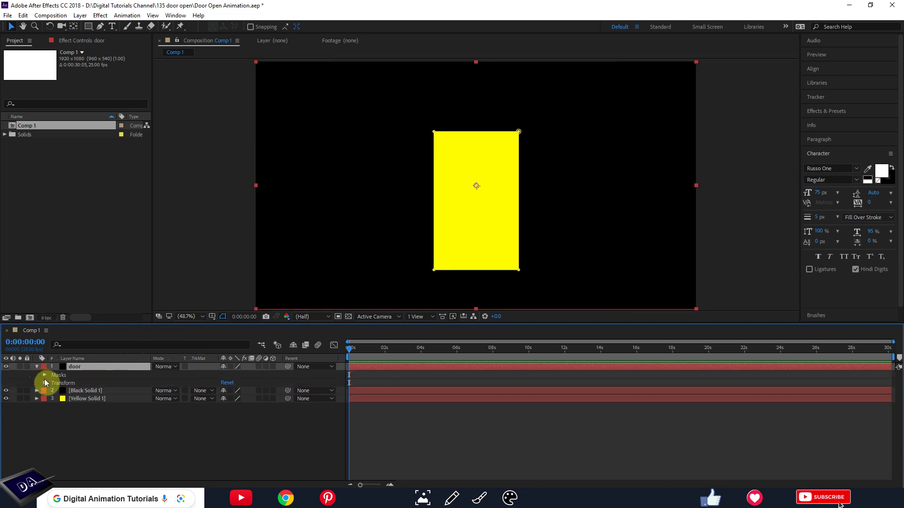
click(45, 376)
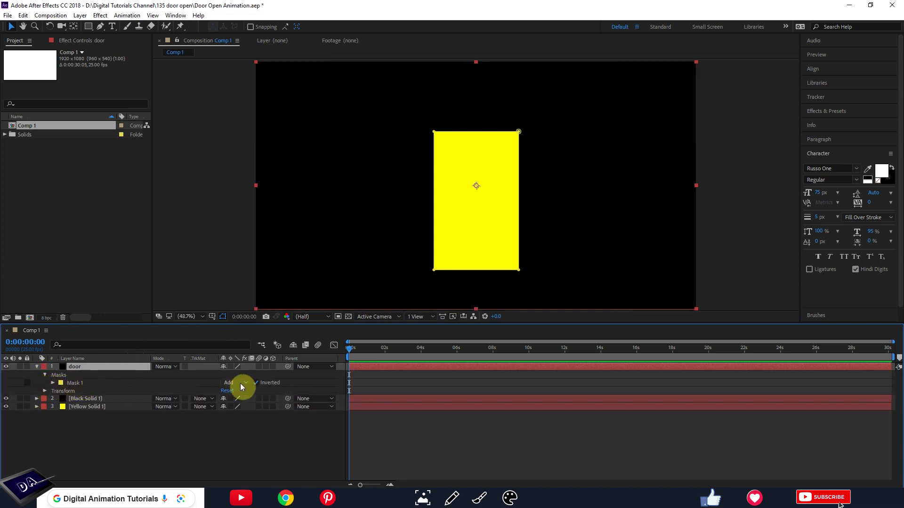
click(256, 383)
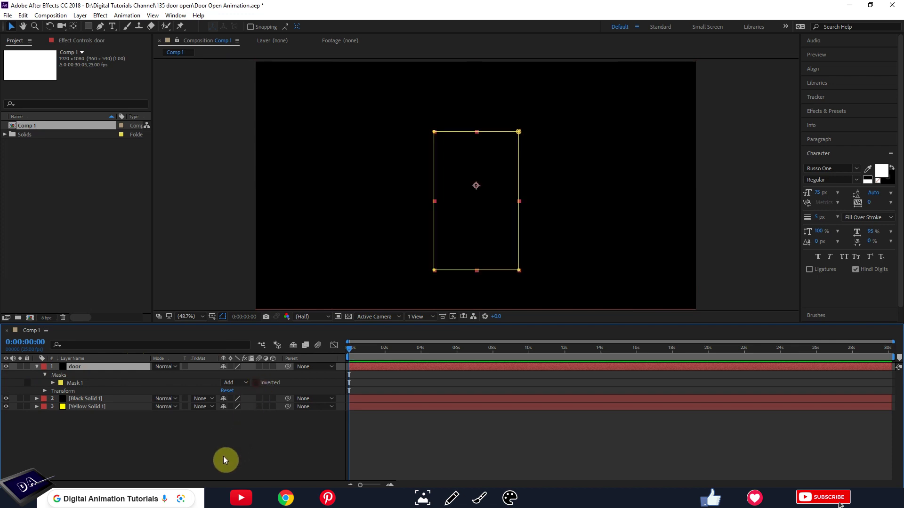
click(215, 456)
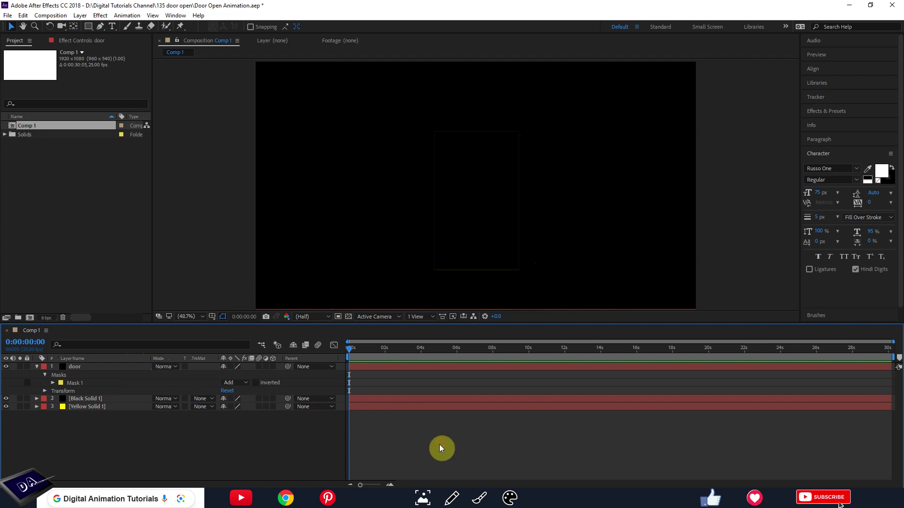
click(486, 200)
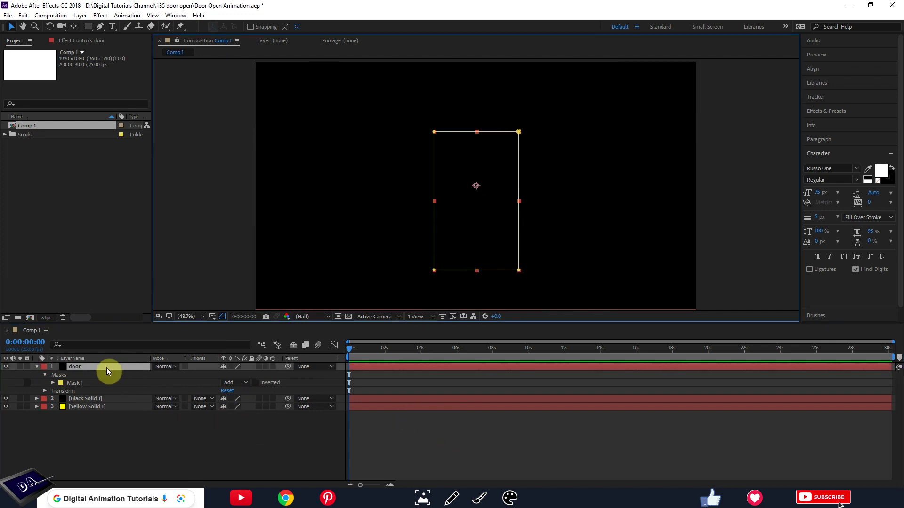
Pre-compose the door layer into door Comp 1
right_click(106, 369)
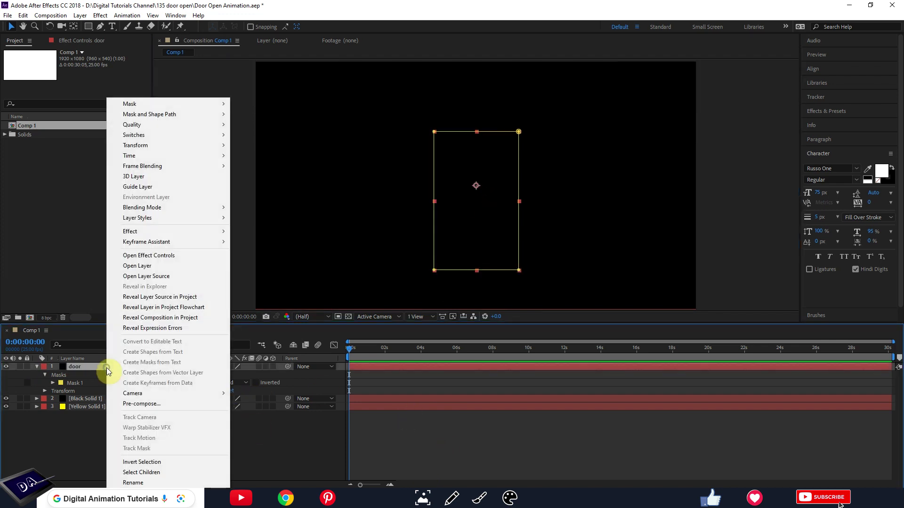
click(140, 408)
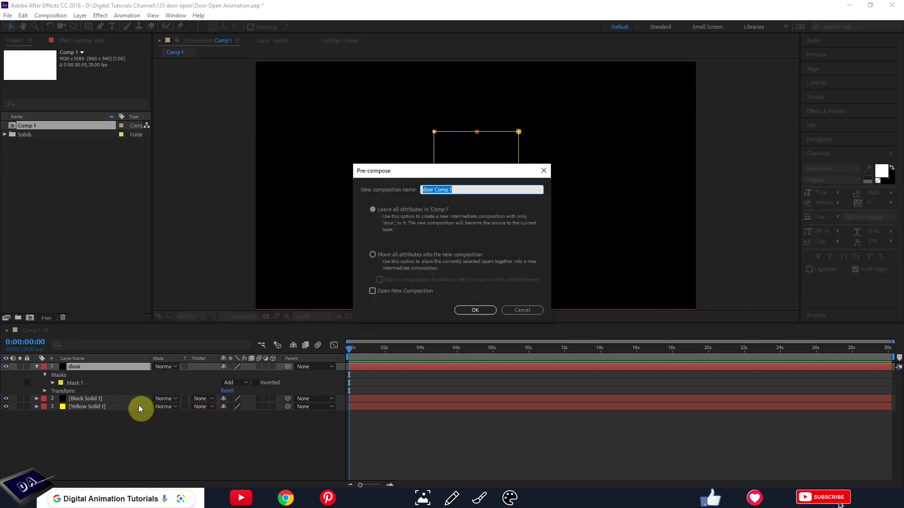
click(472, 309)
click(99, 389)
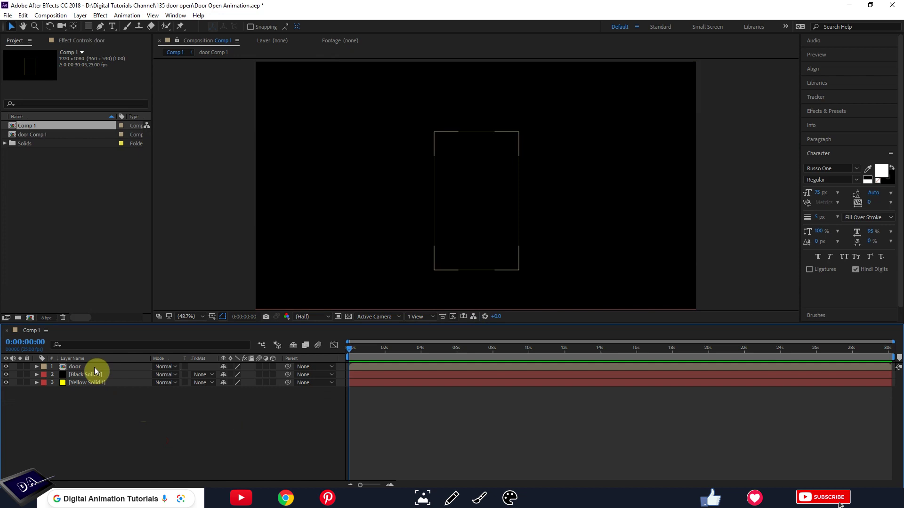
click(94, 368)
Open door Comp 1 and expand its Black Solid 1 to check for masks
double_click(83, 367)
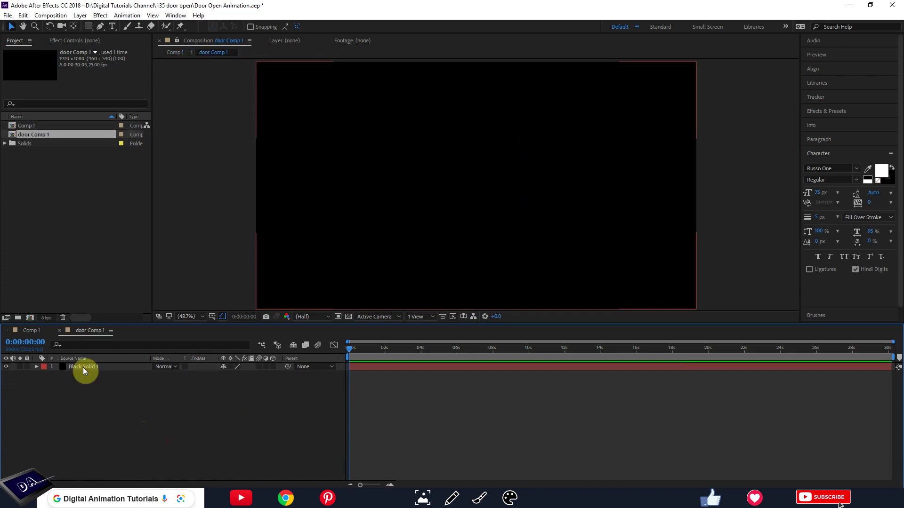
click(33, 331)
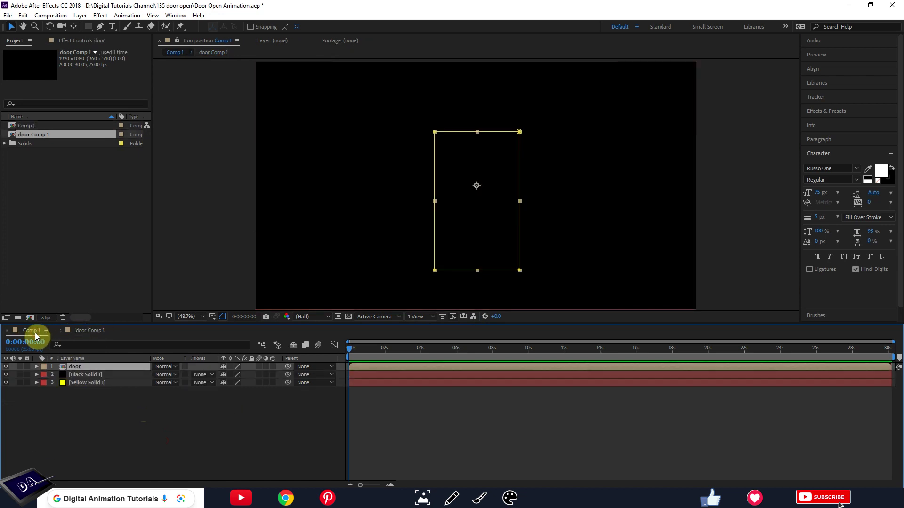
click(85, 335)
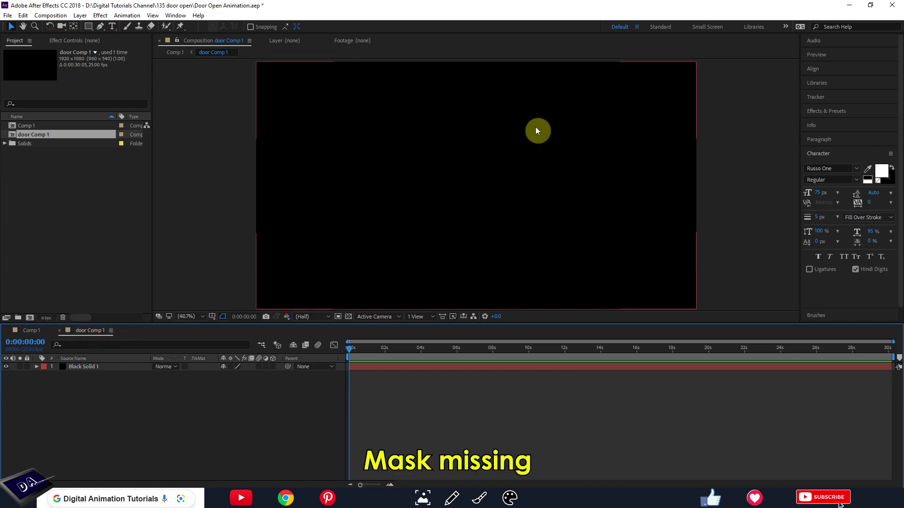
click(71, 366)
click(37, 367)
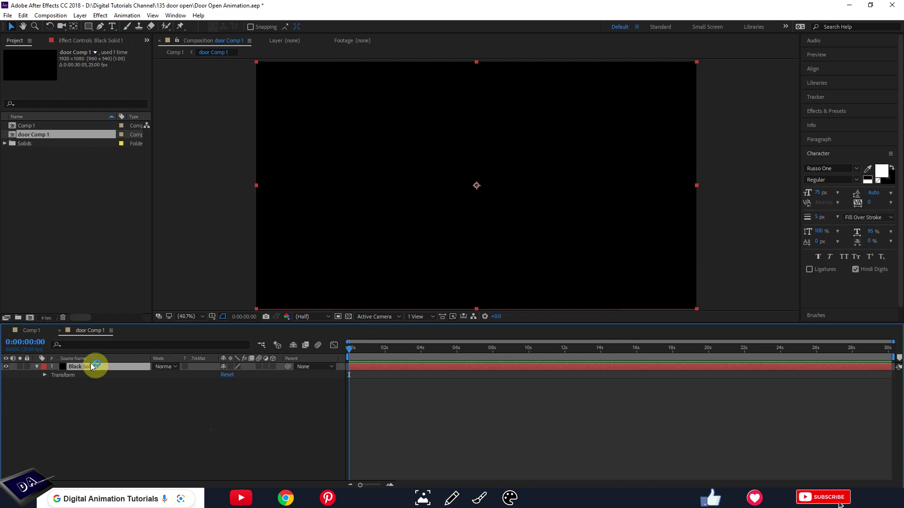
Copy the door mask from Comp 1 and paste it onto Black Solid 1 in door Comp 1
click(32, 331)
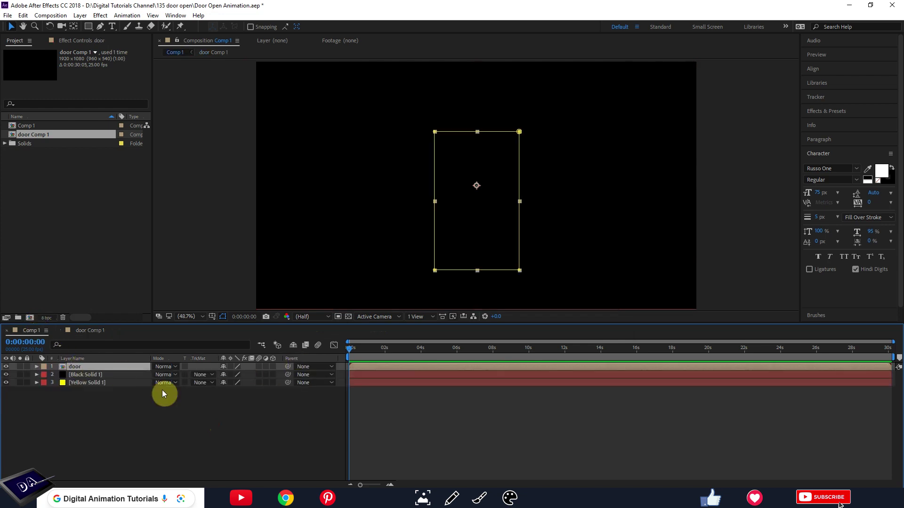
click(434, 270)
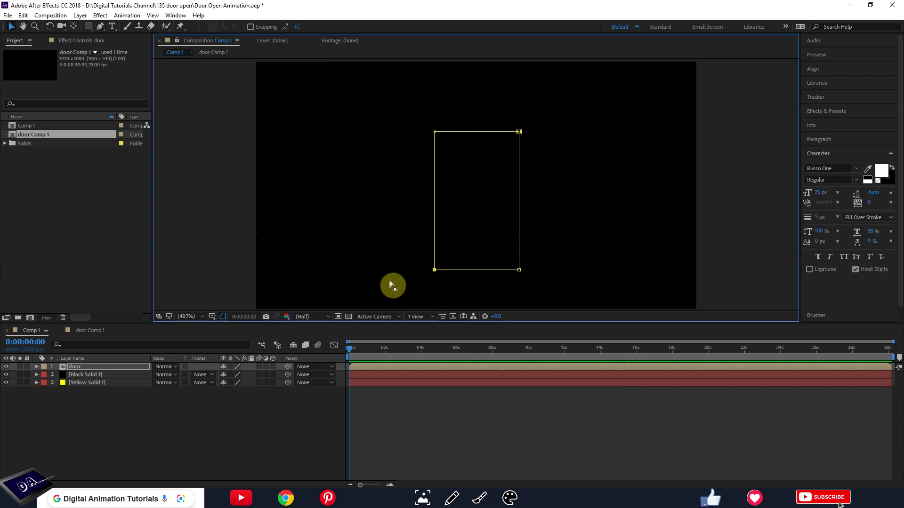
click(94, 332)
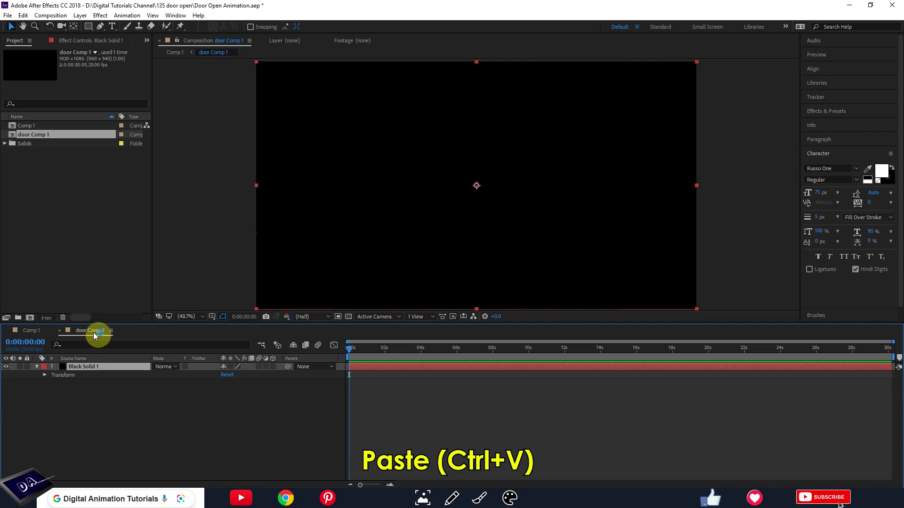
key(ctrl+v)
click(101, 387)
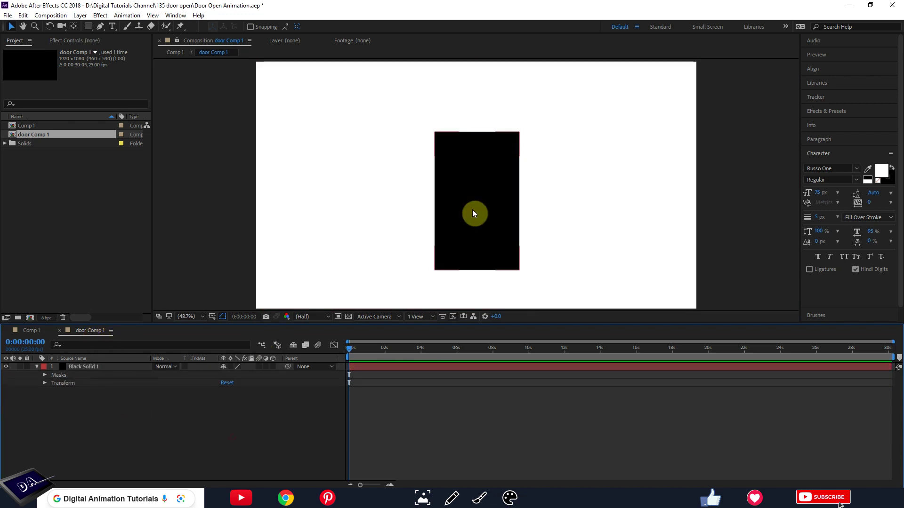
click(473, 217)
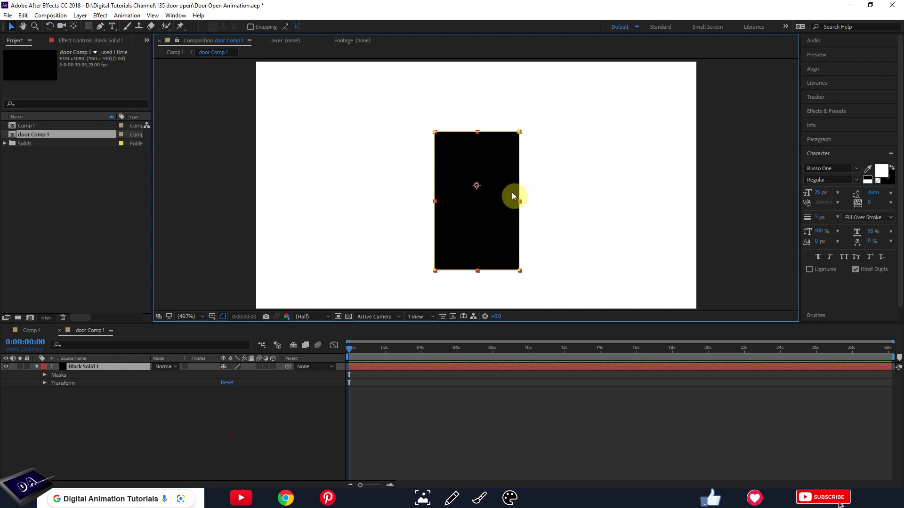
Set the Rectangle tool to no fill and a white 3 px stroke
click(141, 414)
click(88, 27)
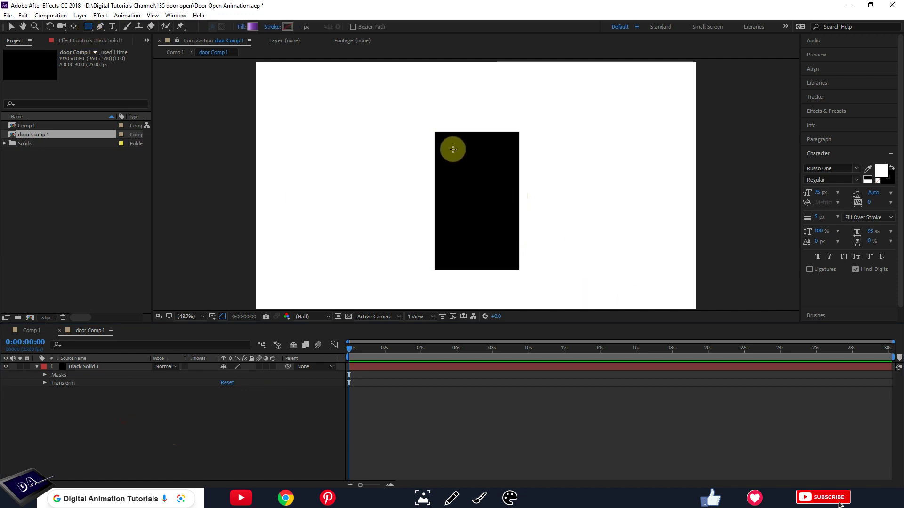
click(240, 27)
click(402, 218)
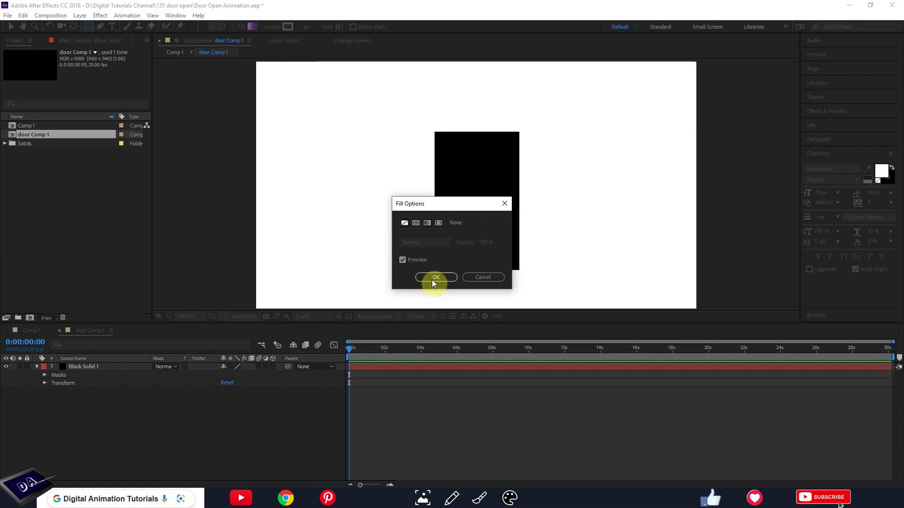
click(426, 276)
click(288, 27)
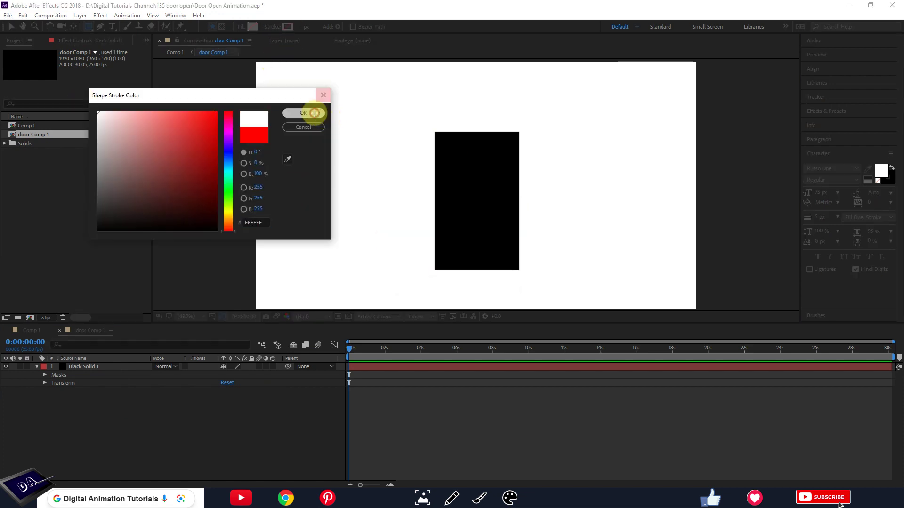
click(305, 113)
Draw a rectangle panel on the upper door, nudge it up and widen it slightly
drag(447, 141, 504, 204)
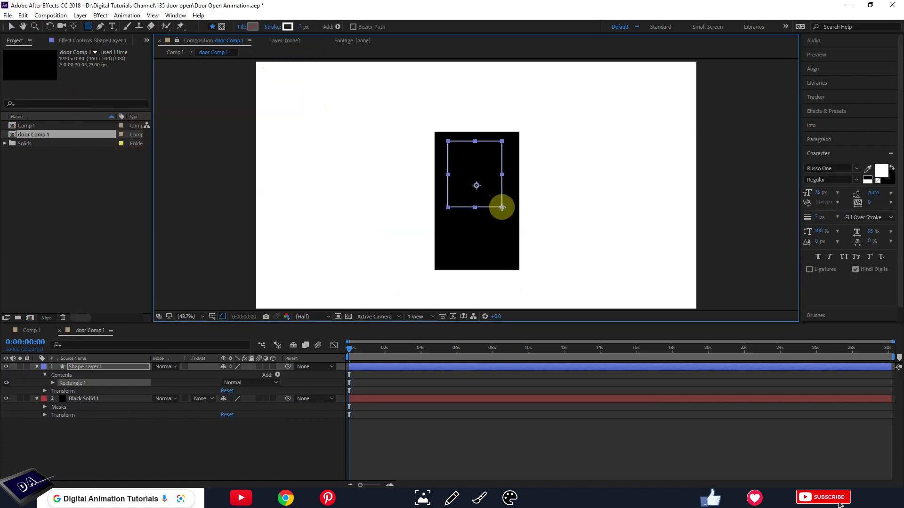
click(11, 27)
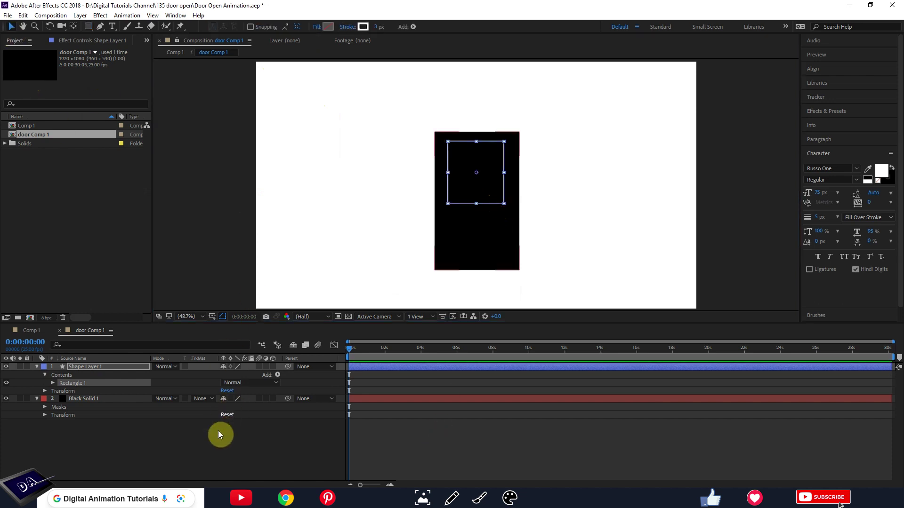
click(429, 440)
click(498, 186)
key(period)
key(period)
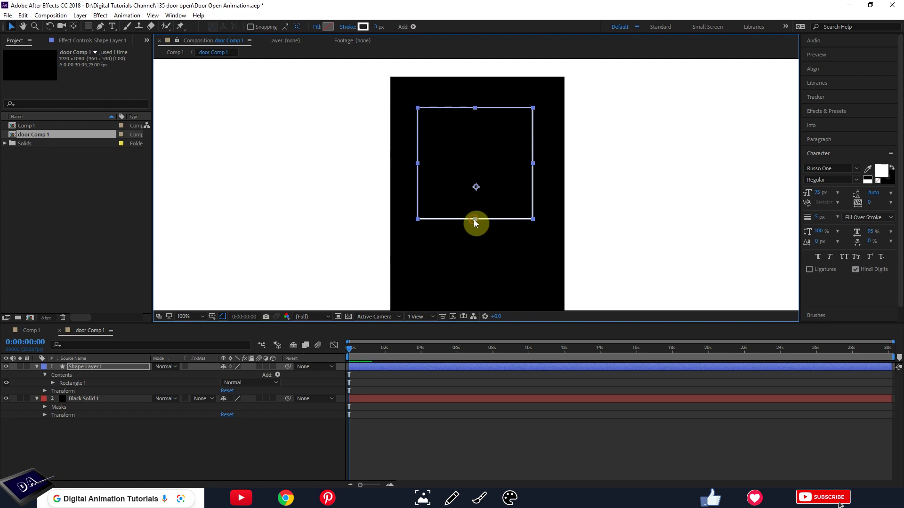
key(Up)
key(Up)
key(Up)
key(Up)
key(Up)
key(Up)
key(Up)
drag(533, 158, 537, 157)
scroll(485, 213, down, 3)
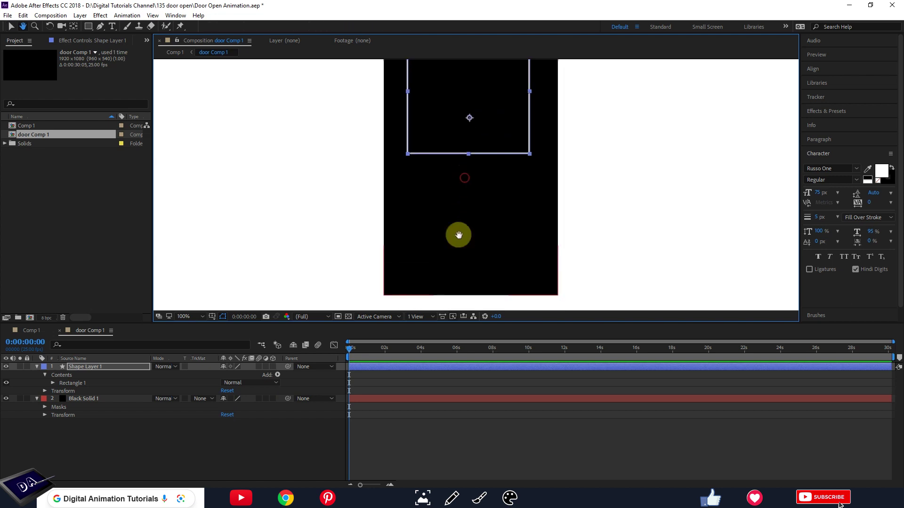
click(88, 368)
Duplicate the panel as a lower copy and move each panel's anchor to its outer edge
key(ctrl+d)
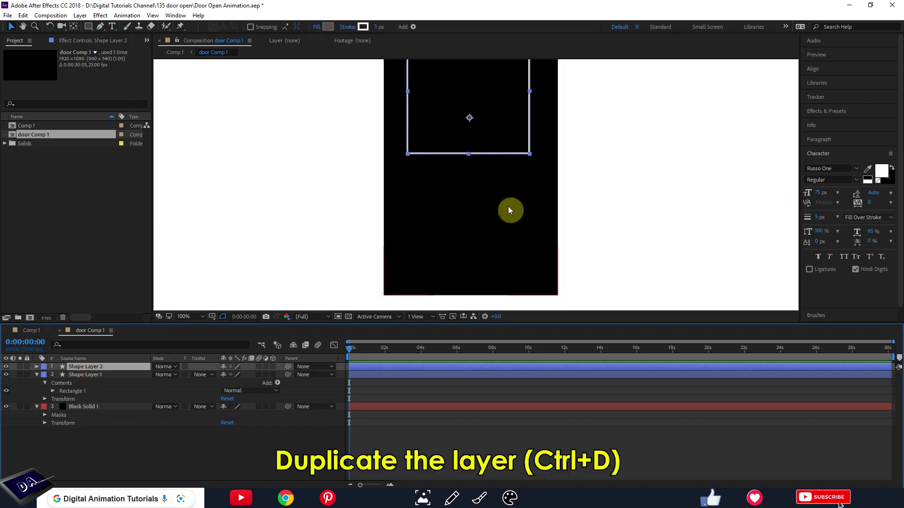
key(shift+Down)
key(shift+Down)
key(shift+Down)
key(shift+Down)
key(shift+Down)
key(shift+Down)
key(shift+Down)
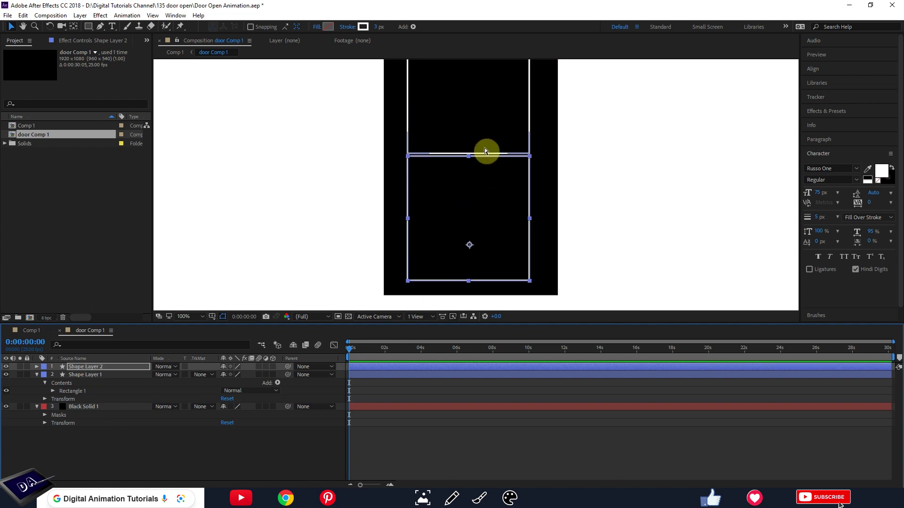
key(comma)
click(503, 120)
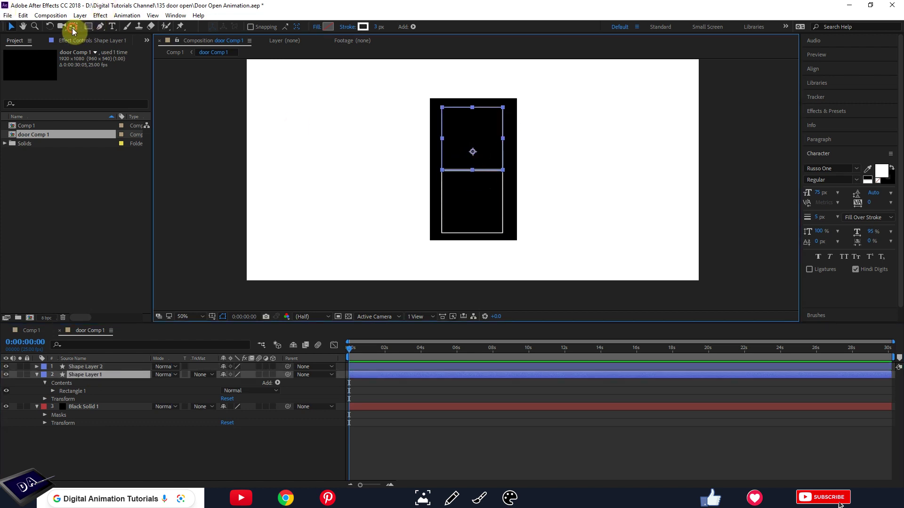
drag(473, 152, 469, 107)
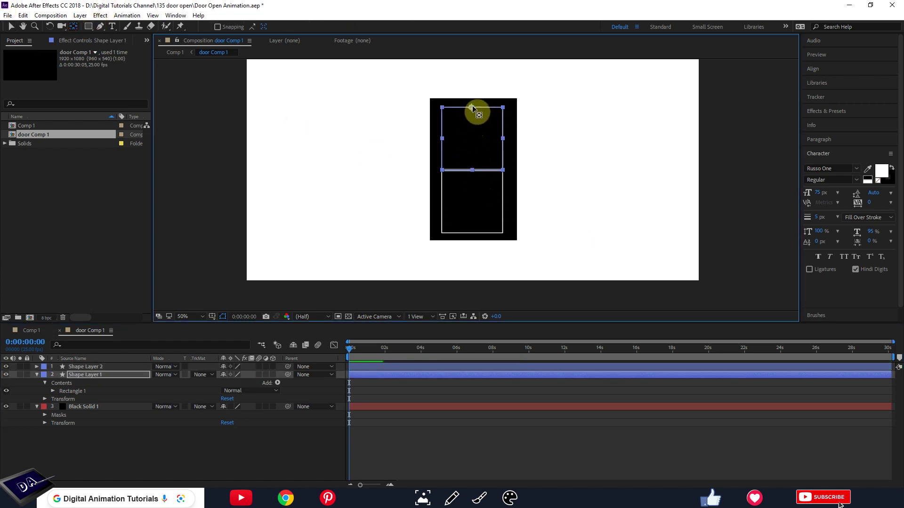
click(120, 366)
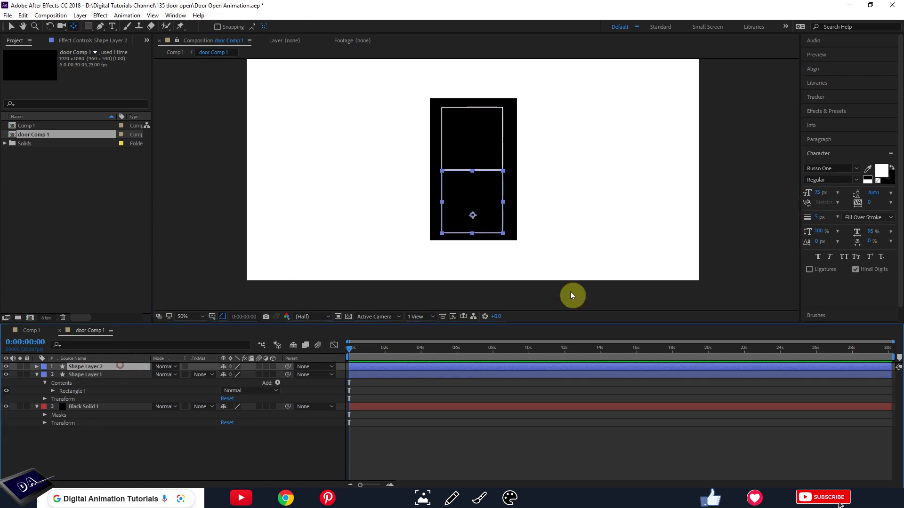
drag(473, 215, 472, 233)
Raise the upper panel's bottom edge and lower the lower panel's top edge to leave a gap
click(12, 27)
click(501, 147)
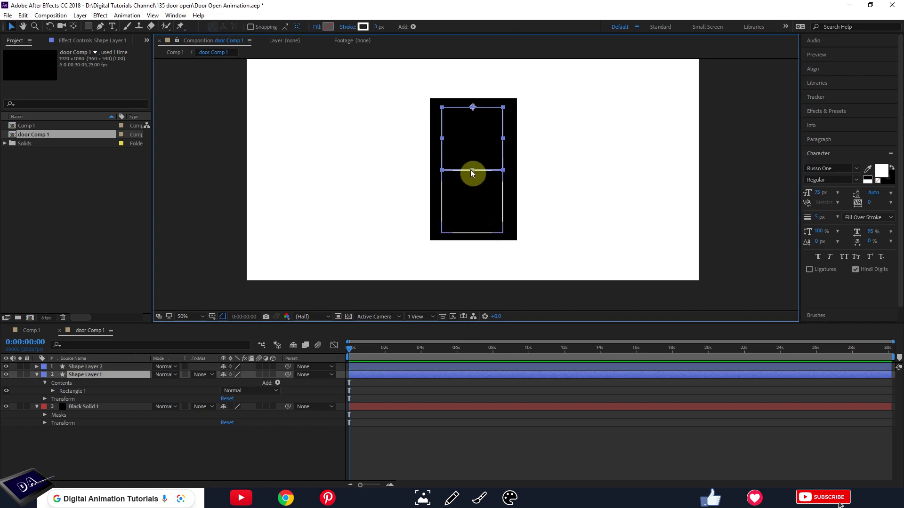
drag(472, 170, 474, 163)
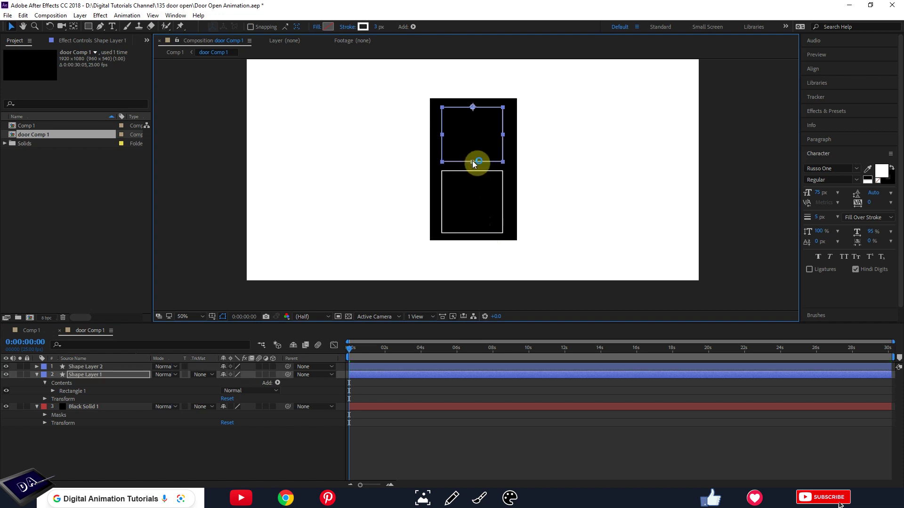
click(472, 167)
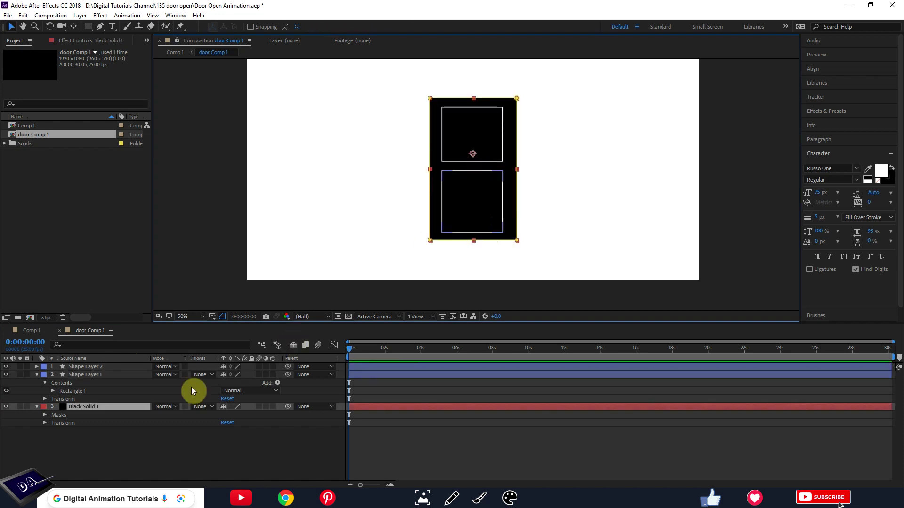
click(92, 375)
click(100, 367)
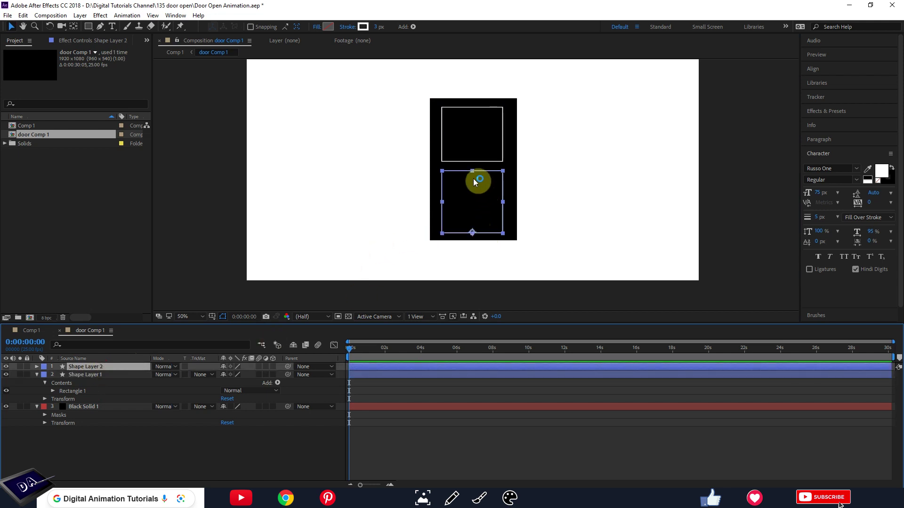
drag(472, 171, 472, 175)
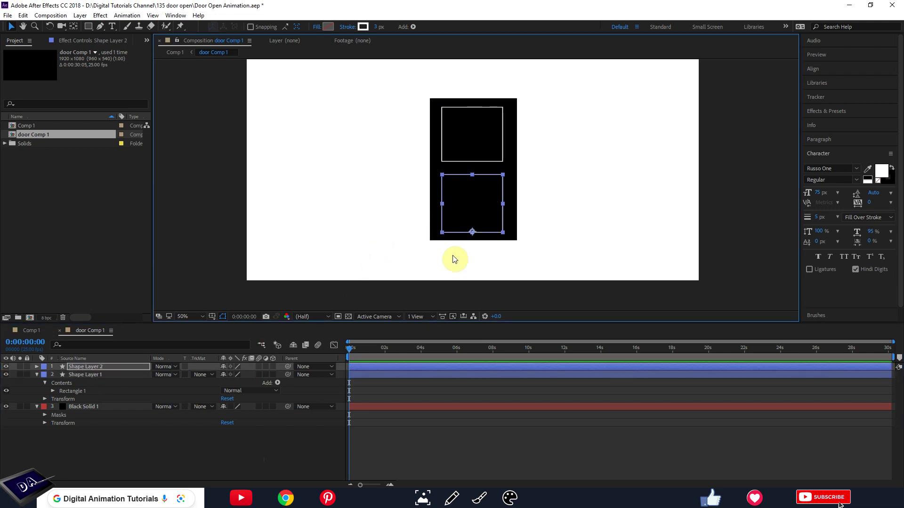
click(477, 159)
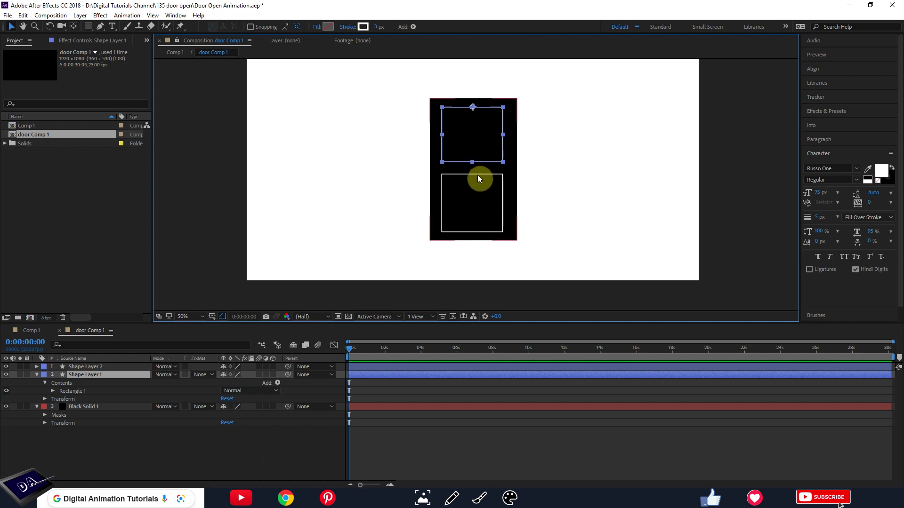
drag(281, 484, 315, 465)
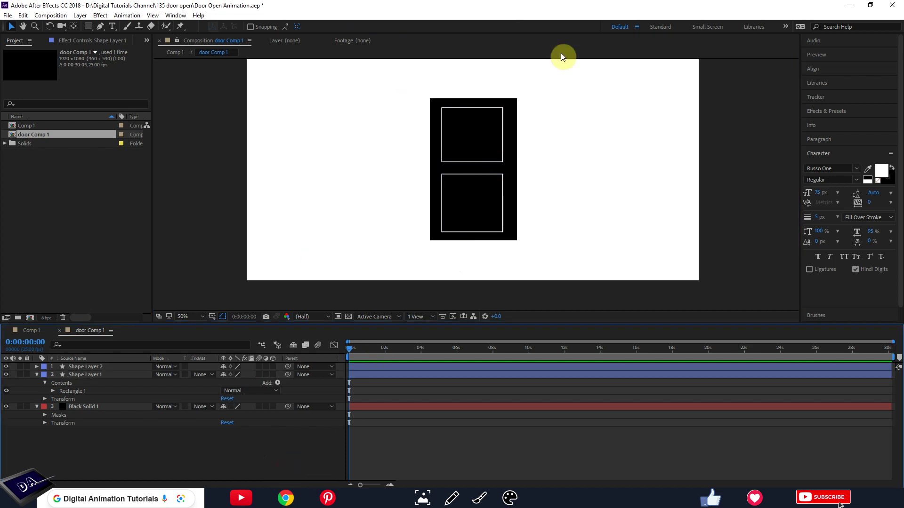
Draw a circle for the doorknob with the Ellipse tool near the door's middle
scroll(498, 175, up, 2)
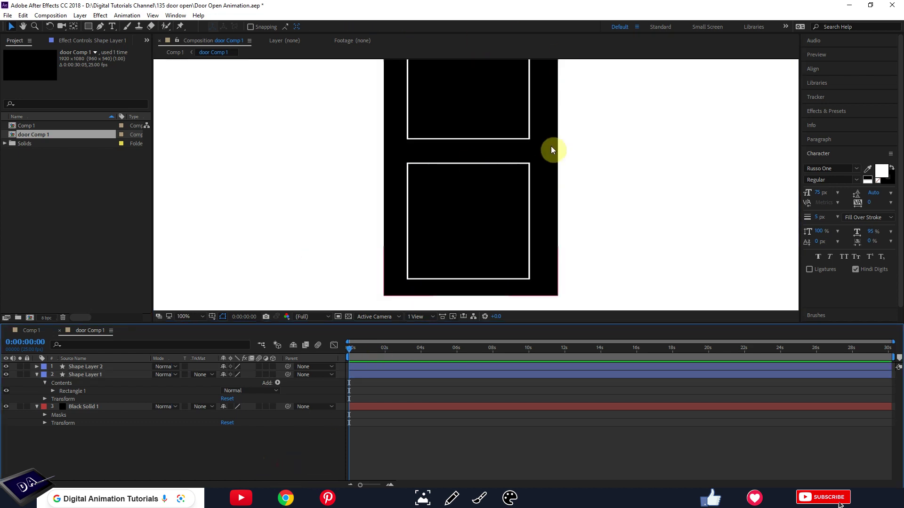
scroll(551, 146, up, 2)
drag(560, 142, 475, 218)
key(v)
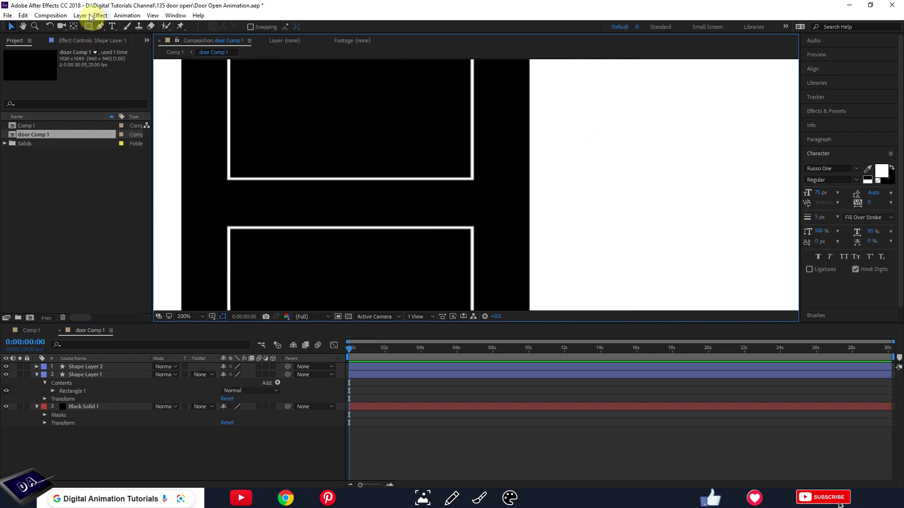
drag(86, 27, 128, 48)
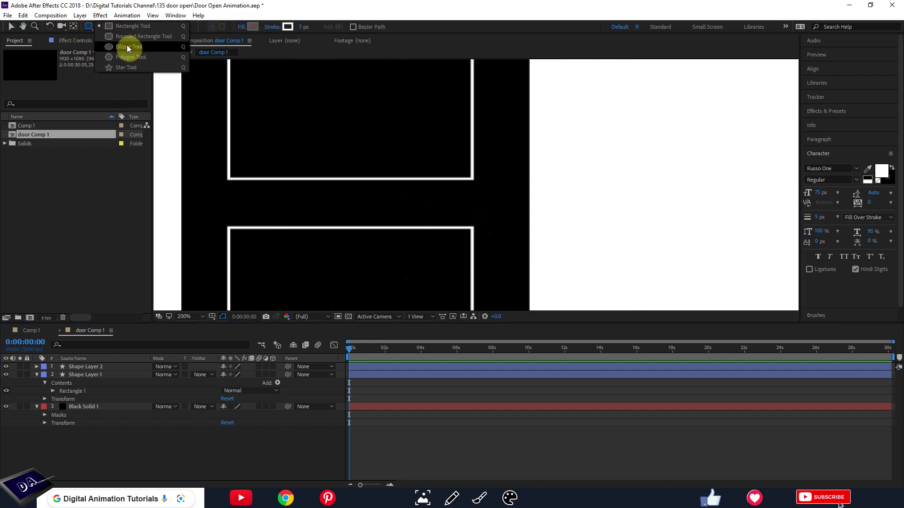
click(123, 47)
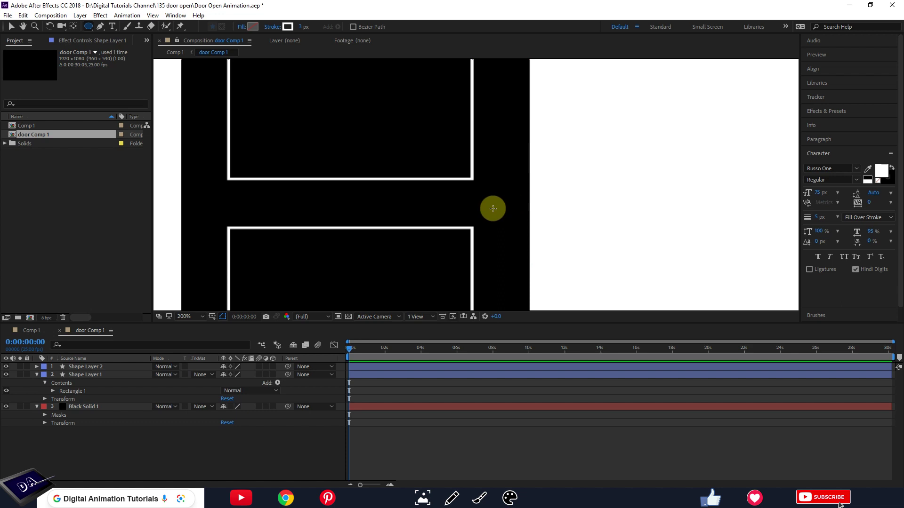
drag(493, 208, 459, 173)
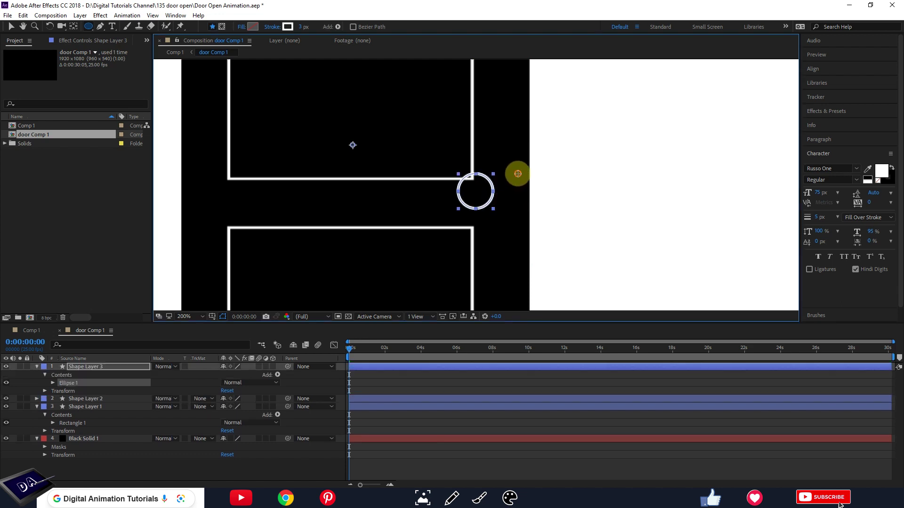
Move the knob to the door's right edge between the panels, shrink it, and collapse the layers
click(74, 26)
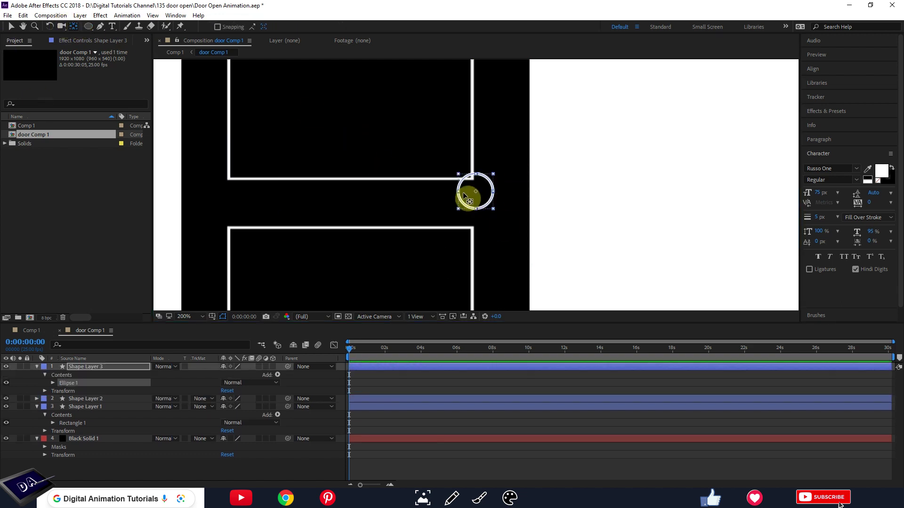
click(11, 27)
drag(474, 216, 485, 219)
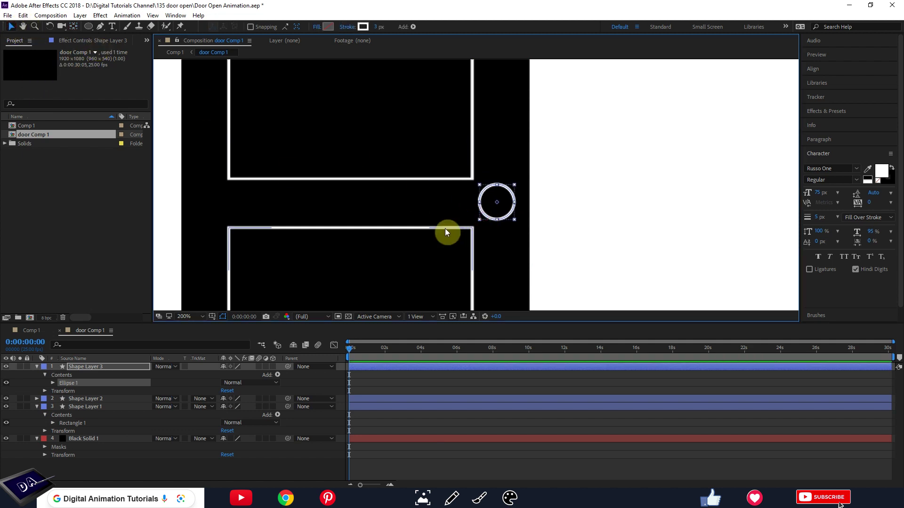
drag(480, 222, 482, 219)
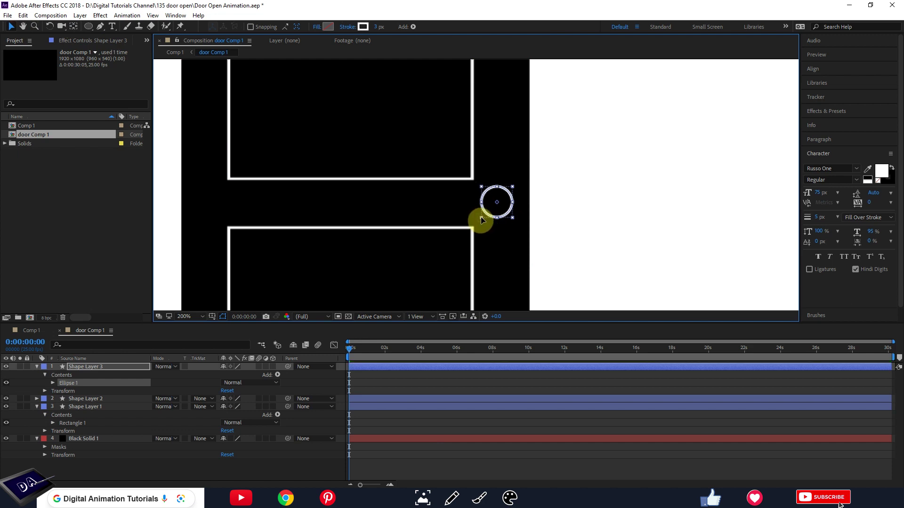
scroll(468, 188, down, 2)
scroll(468, 188, down, 2)
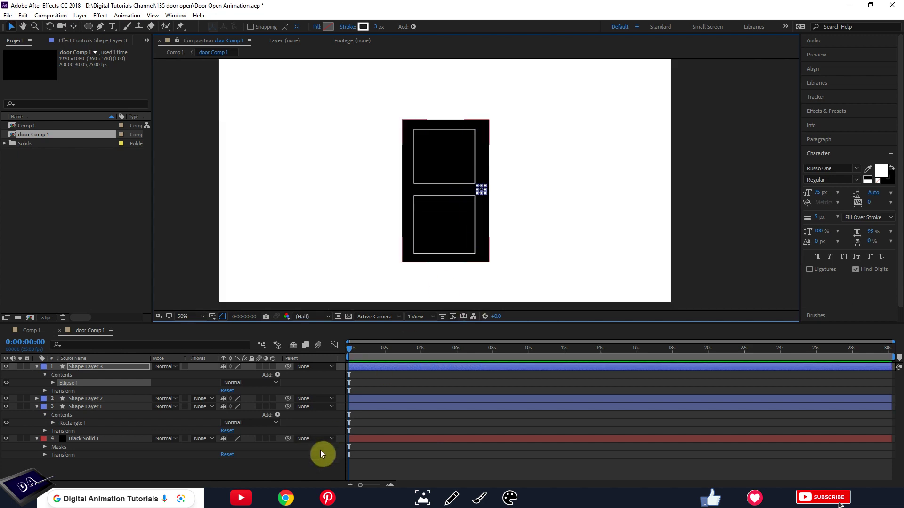
click(320, 455)
click(37, 367)
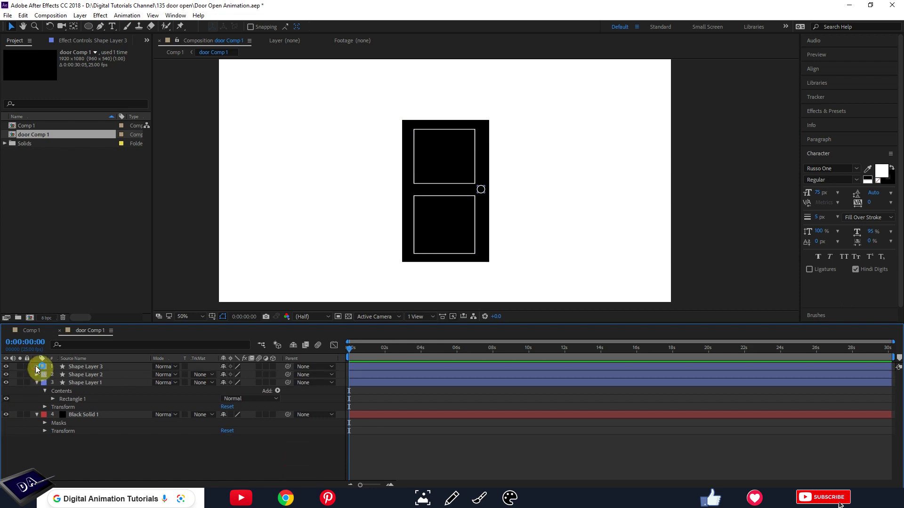
click(36, 383)
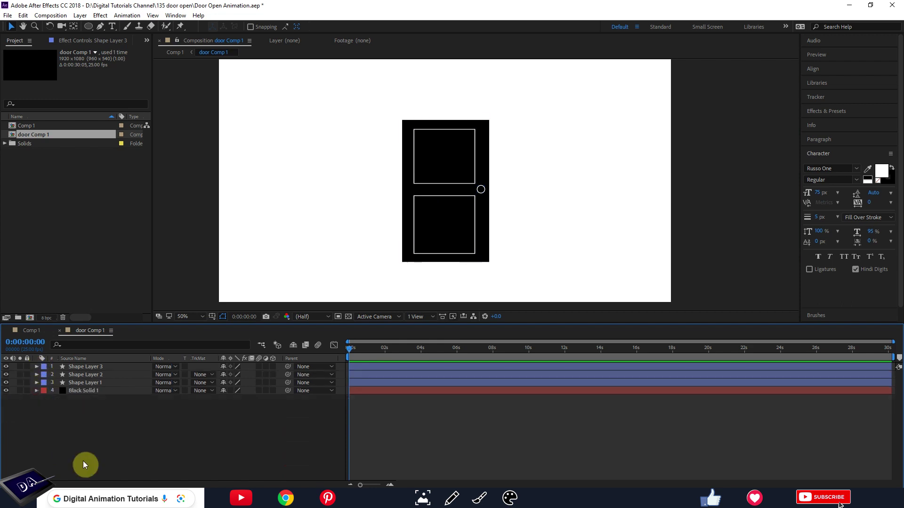
In Comp 1, turn on the 3D switch for the door layer
click(31, 330)
click(417, 451)
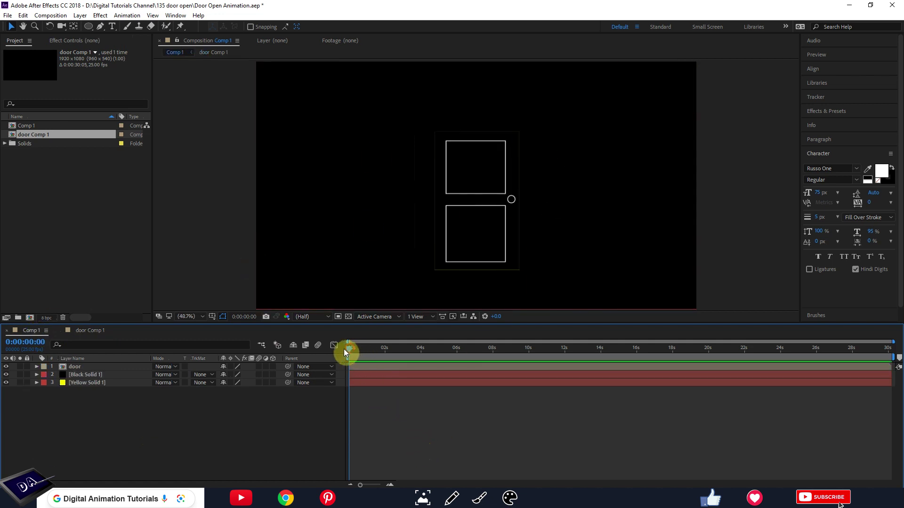
click(358, 366)
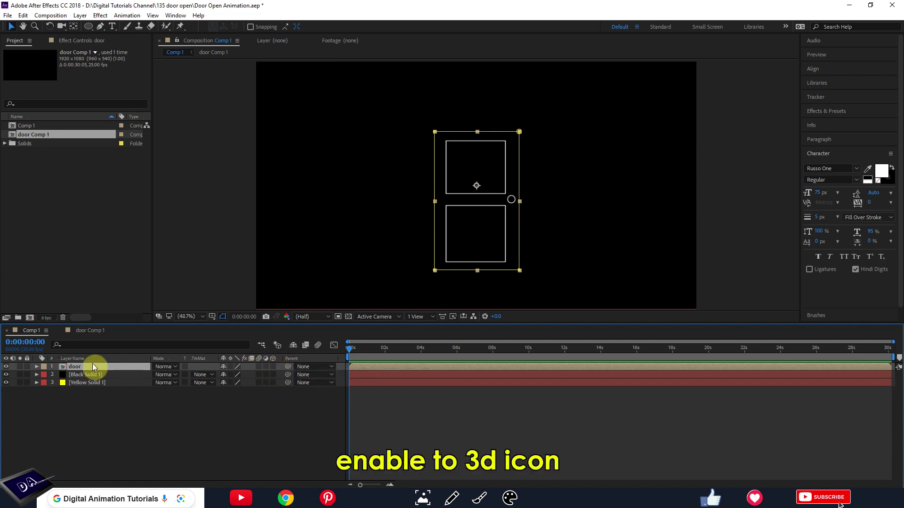
click(272, 367)
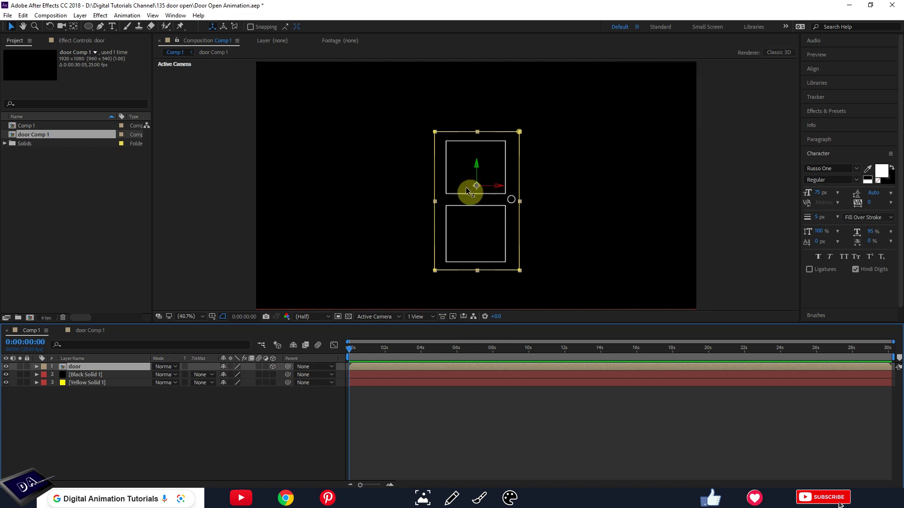
Move the door layer's anchor point to its left edge to act as a hinge
click(74, 26)
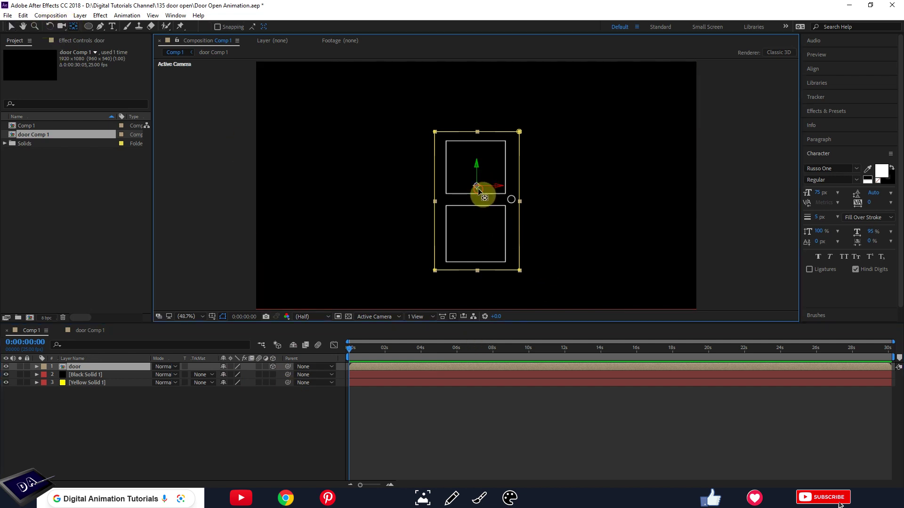
drag(478, 191, 452, 208)
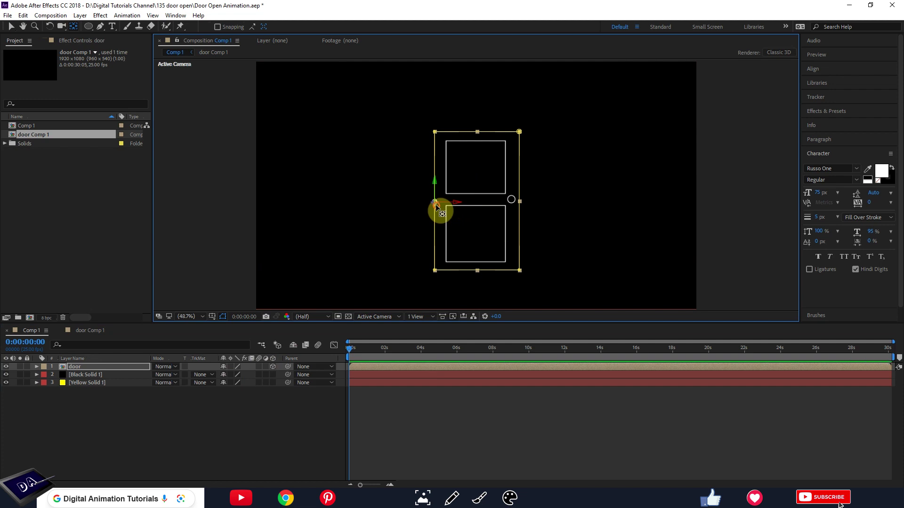
key(period)
key(period)
key(period)
key(h)
drag(272, 298, 670, 126)
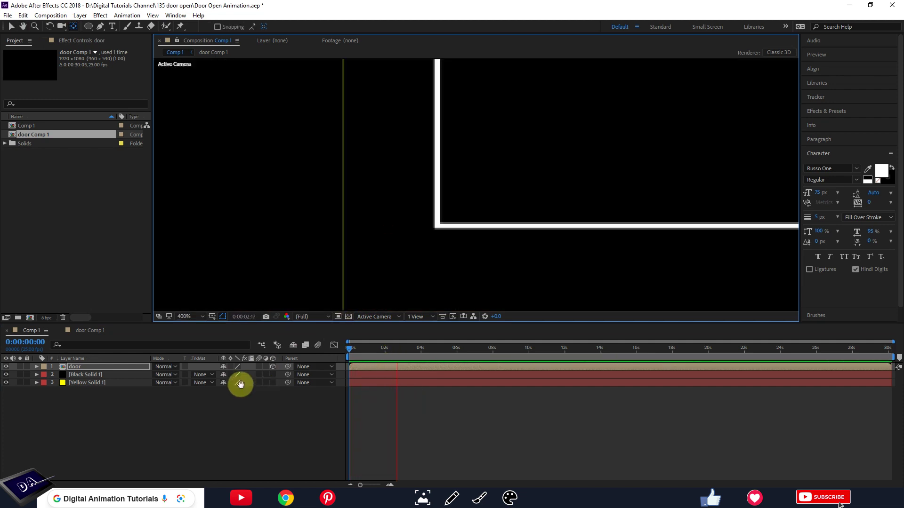
key(space)
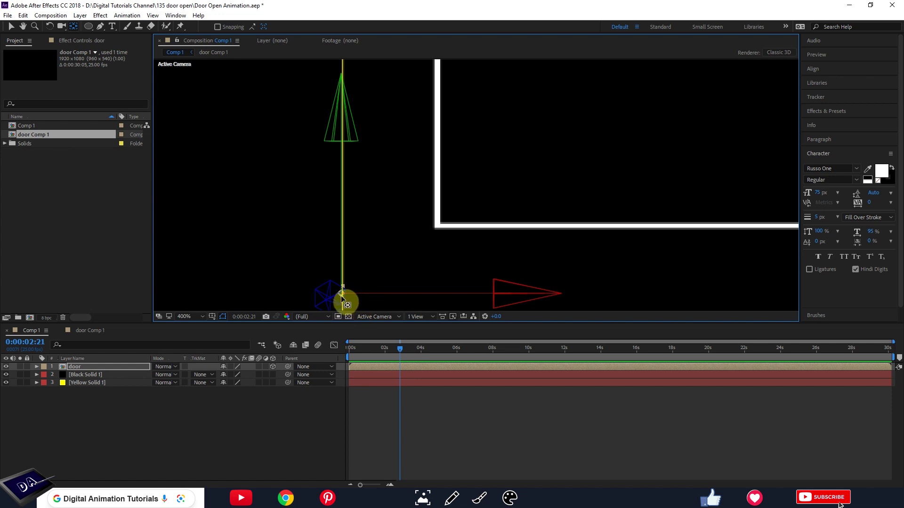
key(slash)
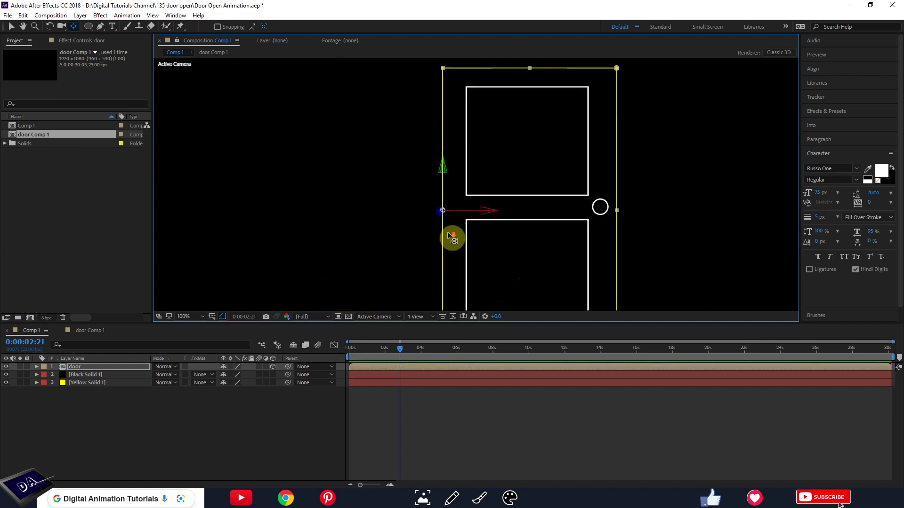
key(comma)
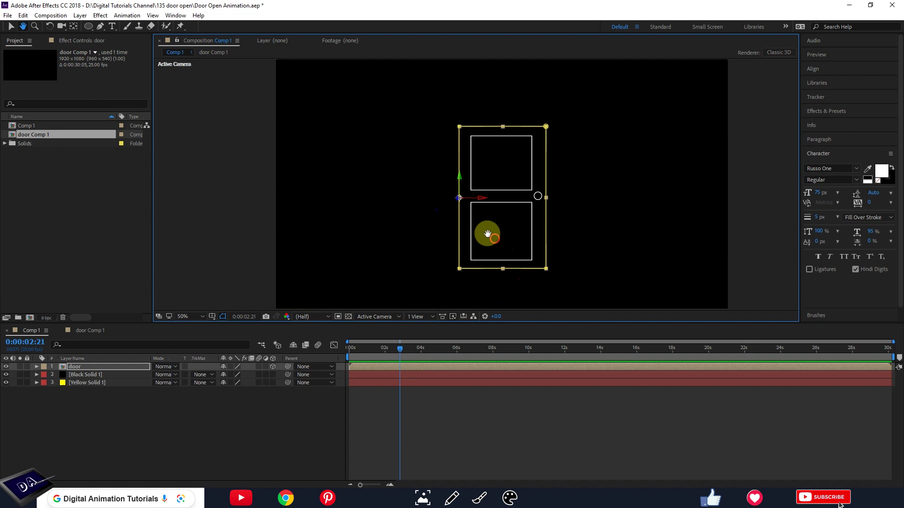
key(y)
key(period)
Zoom the timeline in on the first seconds and put the playhead at 1 second
key(comma)
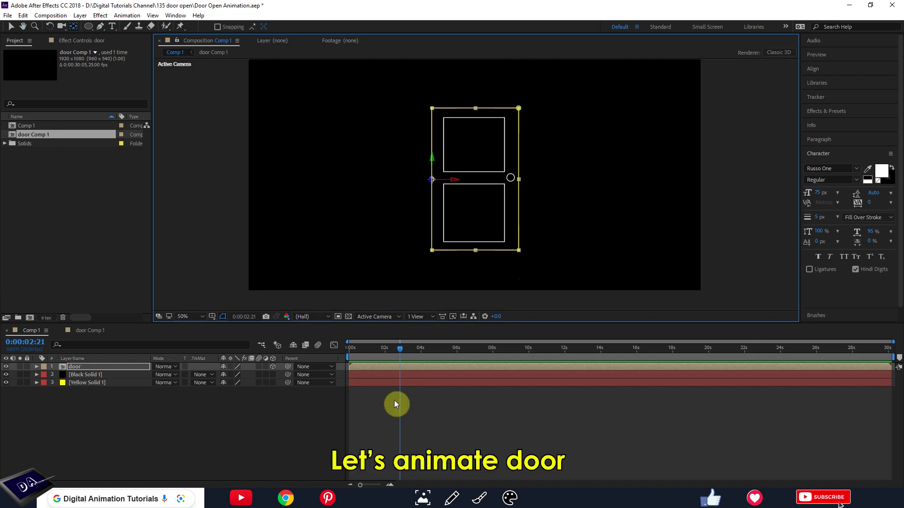
drag(383, 349, 349, 349)
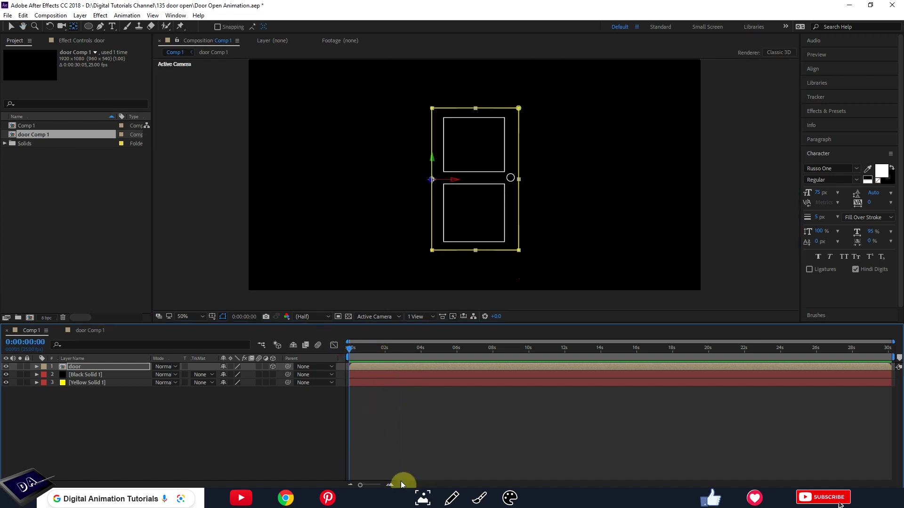
click(390, 485)
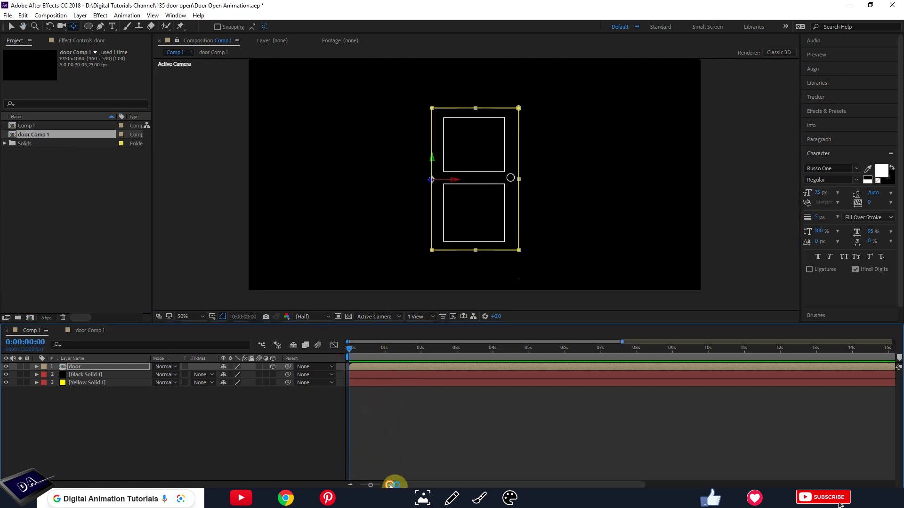
drag(380, 349, 421, 356)
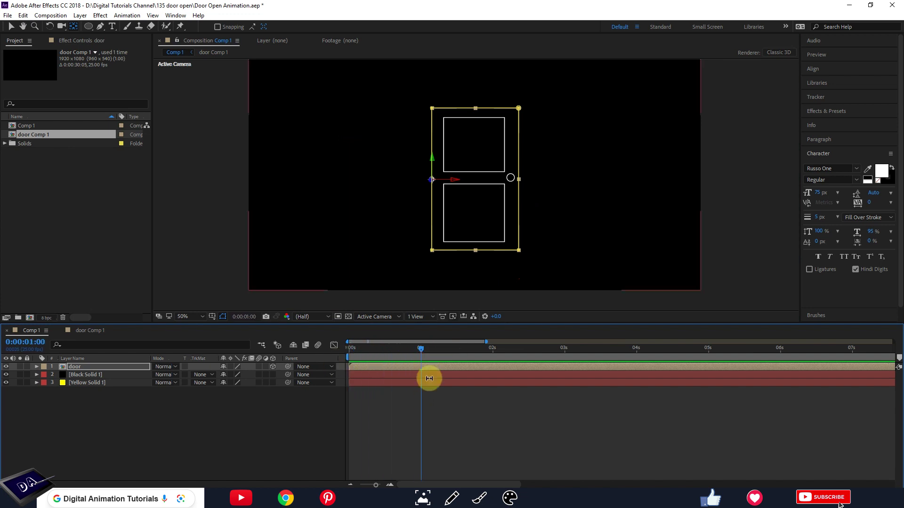
Expand the door's Transform properties and set a starting Orientation keyframe at 1 second
click(37, 366)
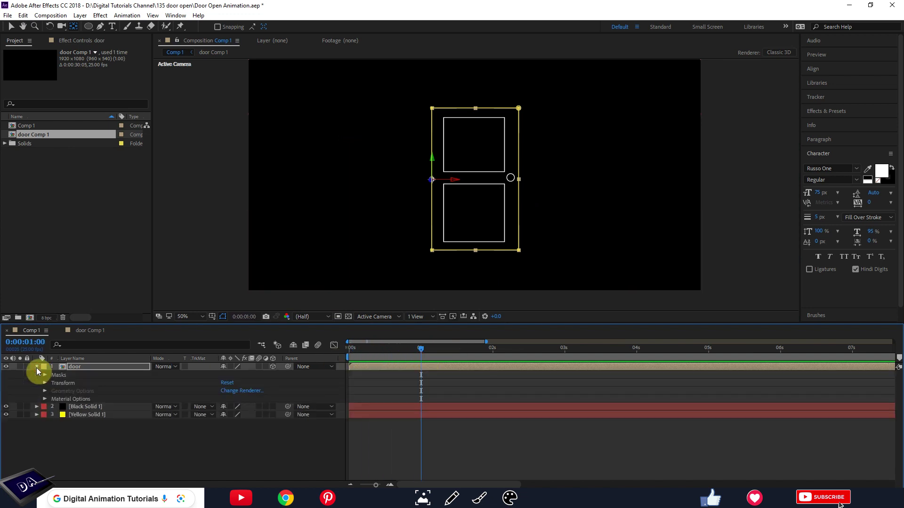
click(44, 386)
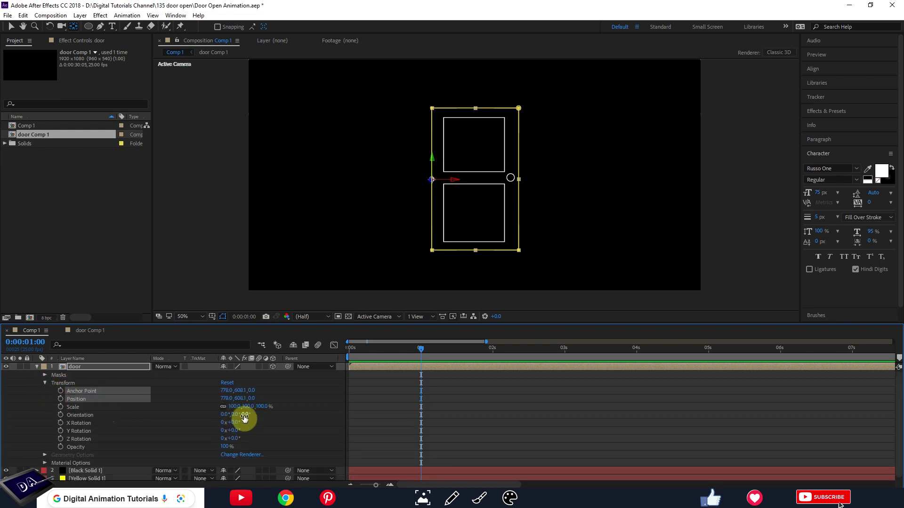
drag(244, 418, 236, 417)
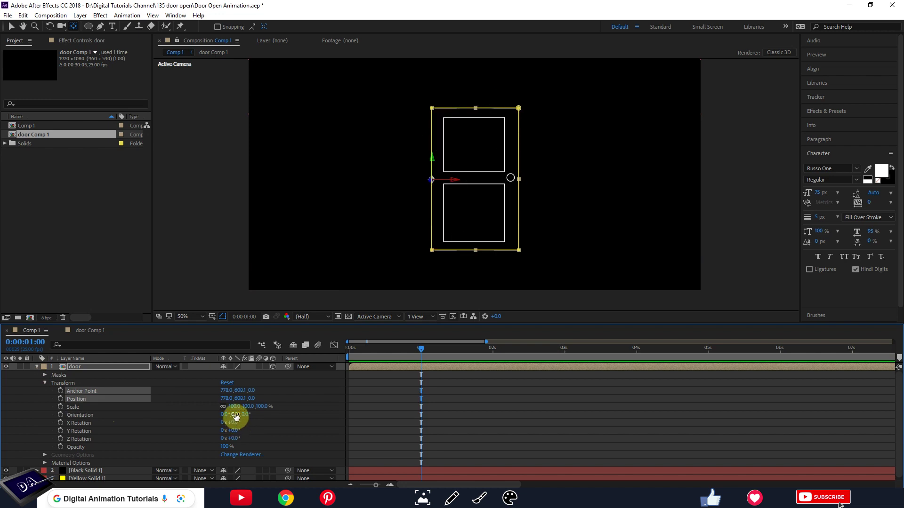
click(242, 416)
mouse_move(236, 417)
mouse_down()
mouse_move(245, 418)
mouse_move(242, 469)
mouse_up()
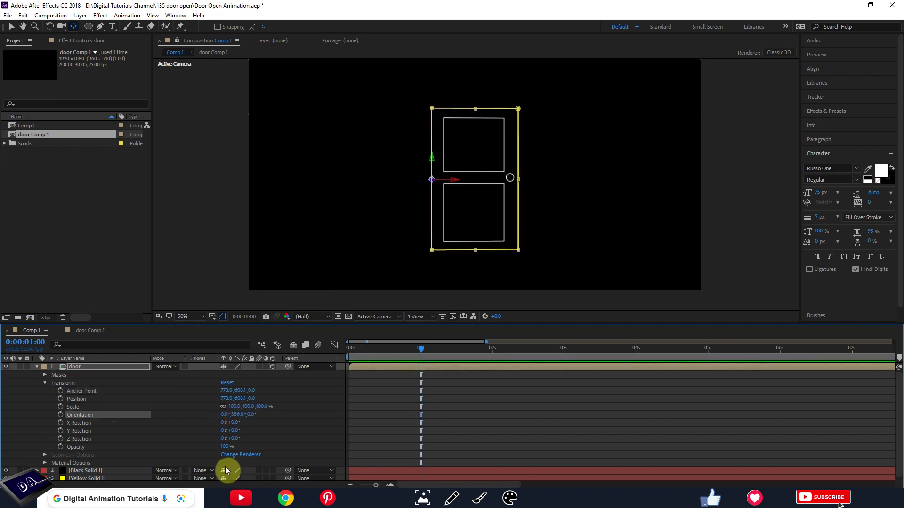
click(61, 415)
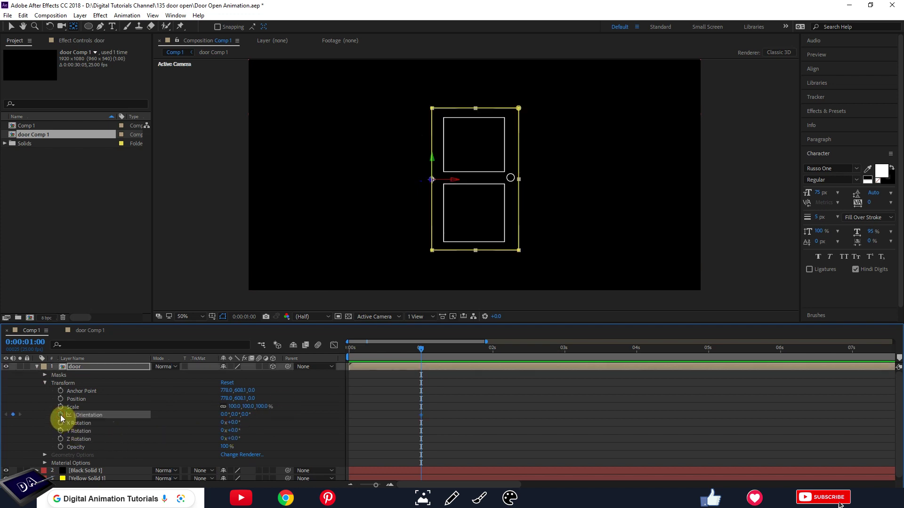
At 2 seconds, set the door's Y Orientation to 108° and play back the swing
drag(424, 351, 492, 352)
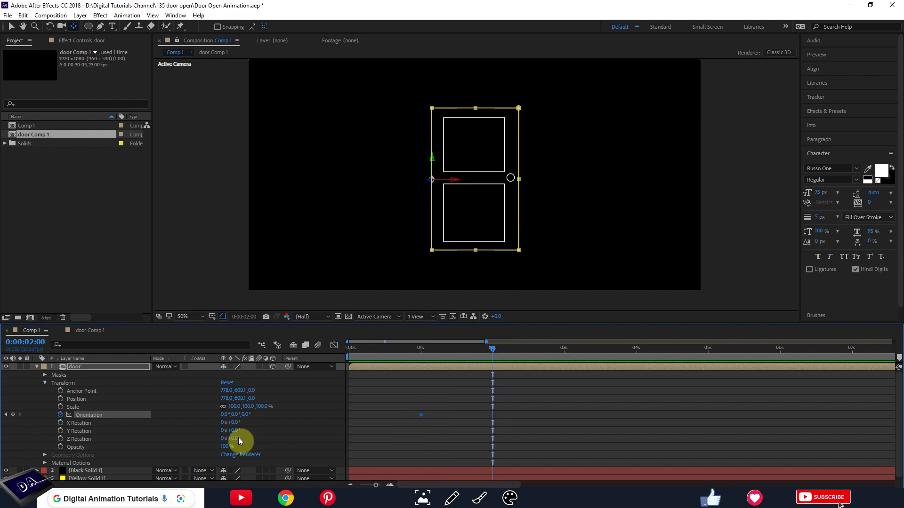
mouse_move(236, 415)
mouse_down()
mouse_move(222, 415)
mouse_move(286, 416)
mouse_up()
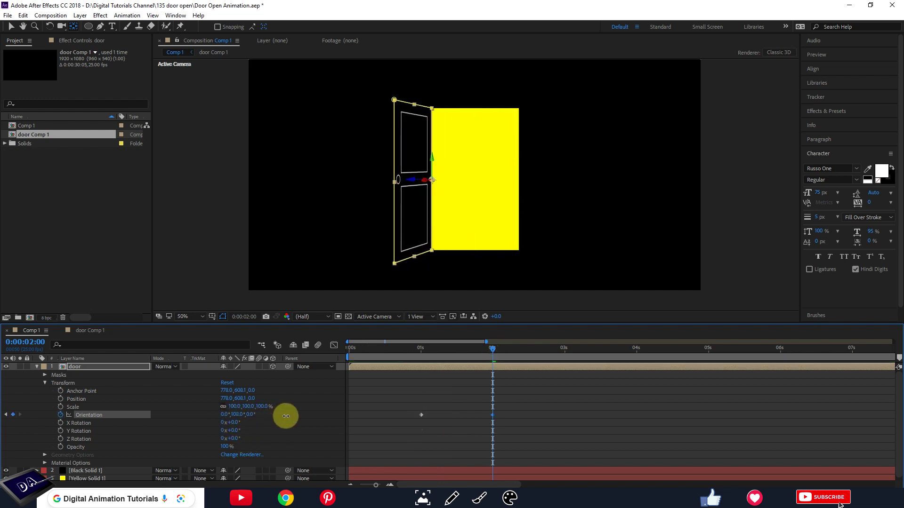
drag(451, 357, 415, 356)
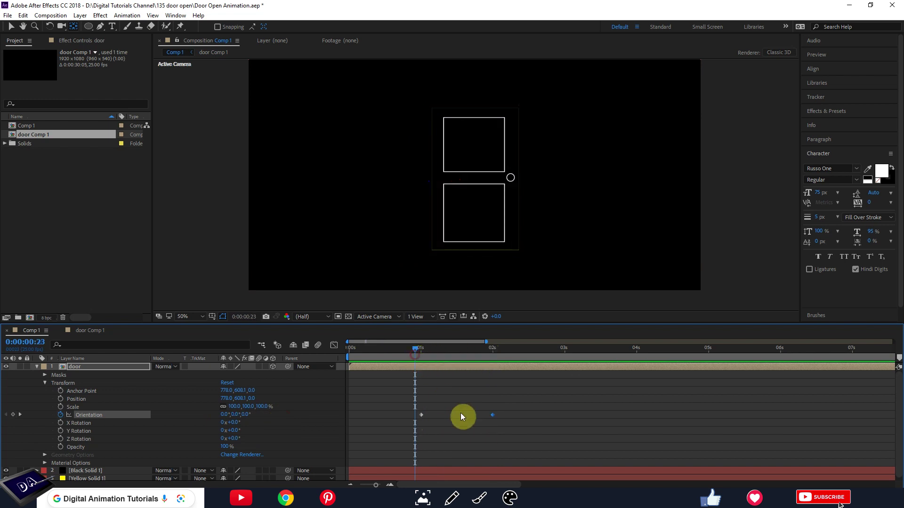
key(space)
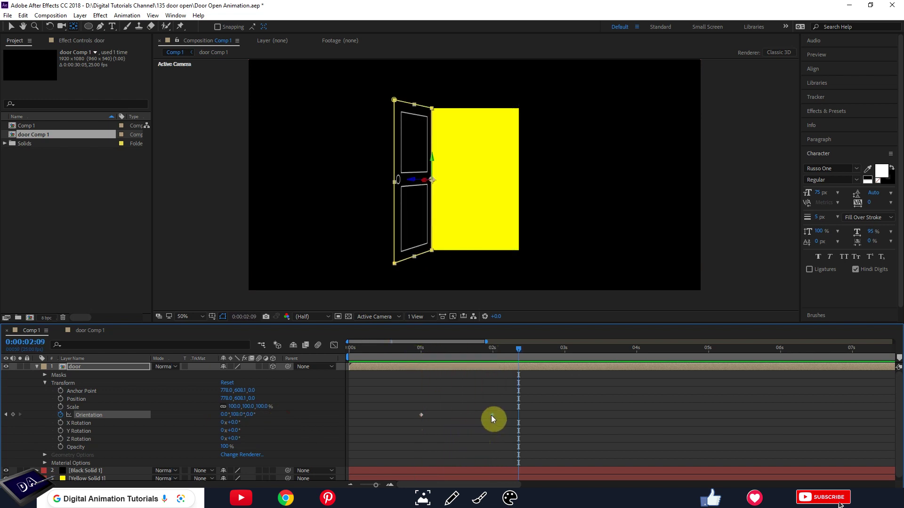
Move the 108° keyframe to about 4 seconds, preview the slower swing, and select both keyframes
drag(492, 415, 631, 414)
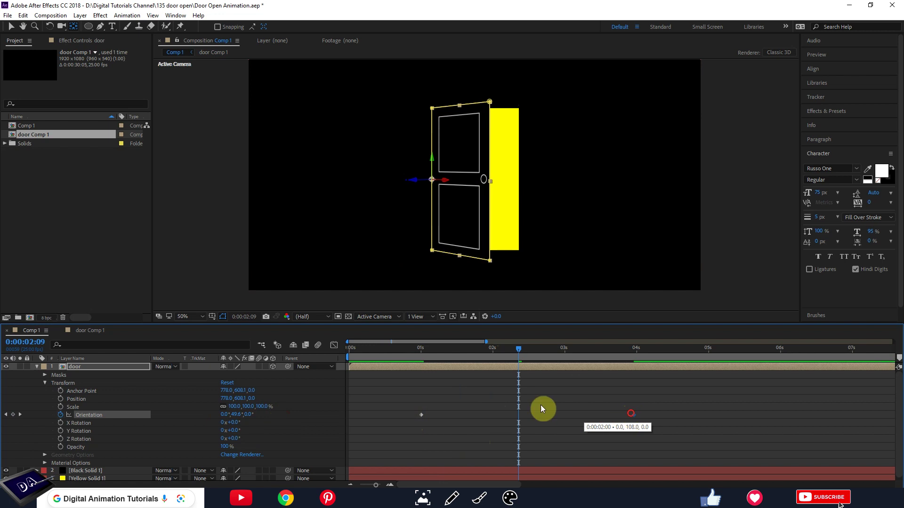
click(415, 351)
key(space)
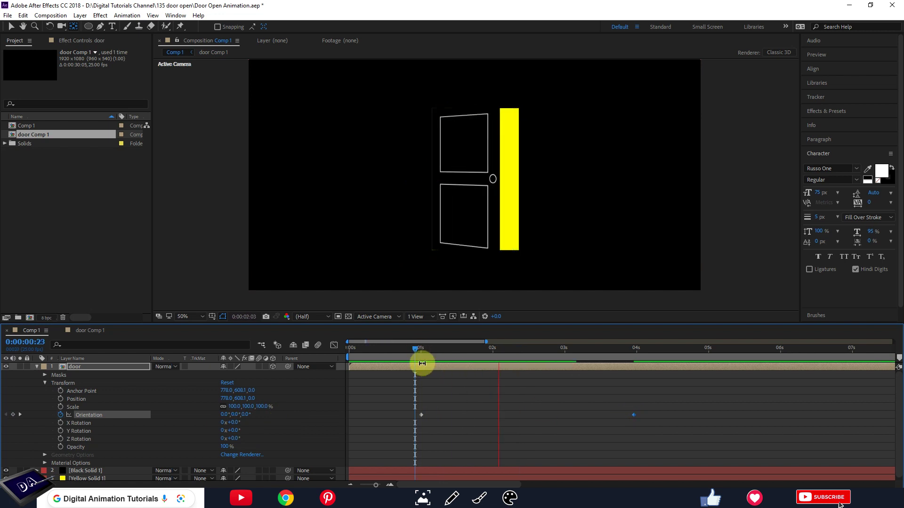
key(space)
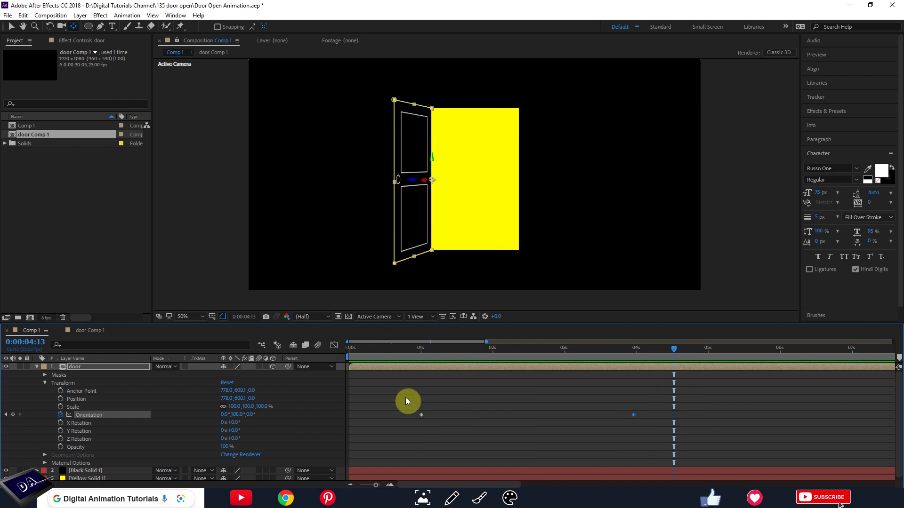
drag(408, 401, 628, 437)
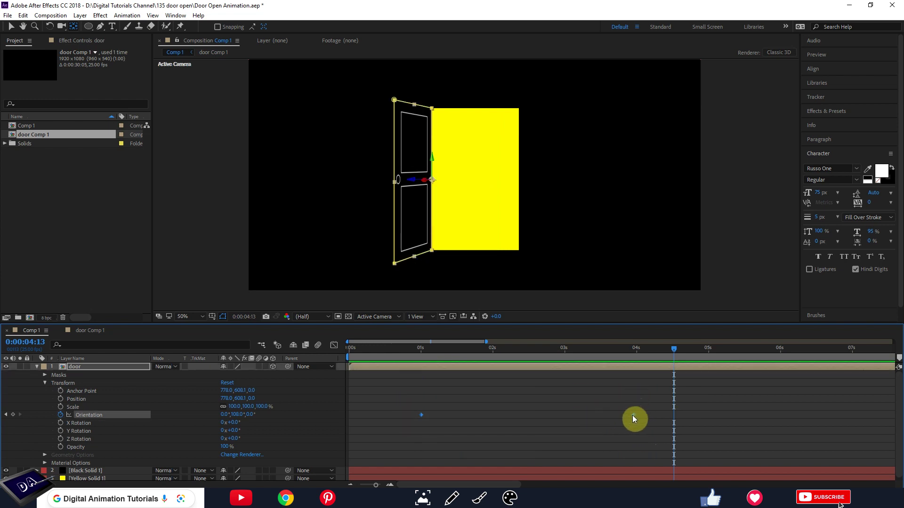
Apply Easy Ease to the door's Orientation keyframes and preview the eased swing
right_click(634, 417)
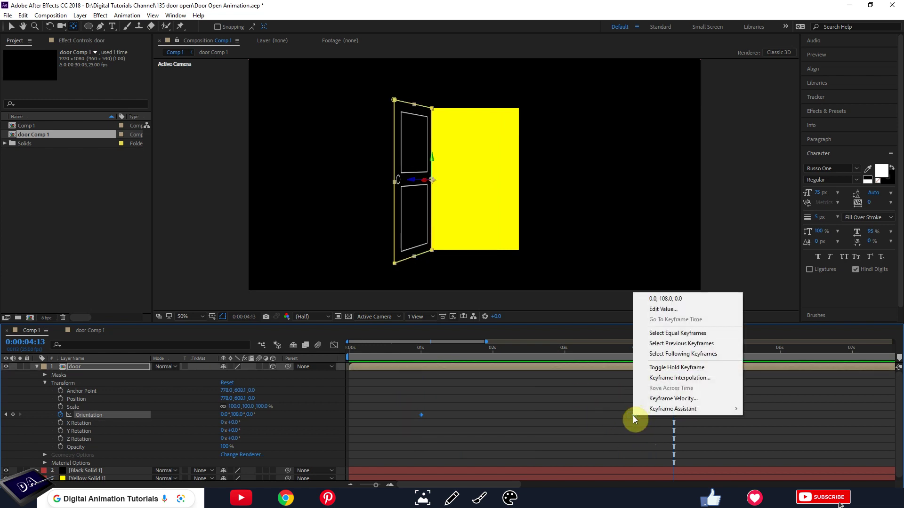
mouse_move(673, 409)
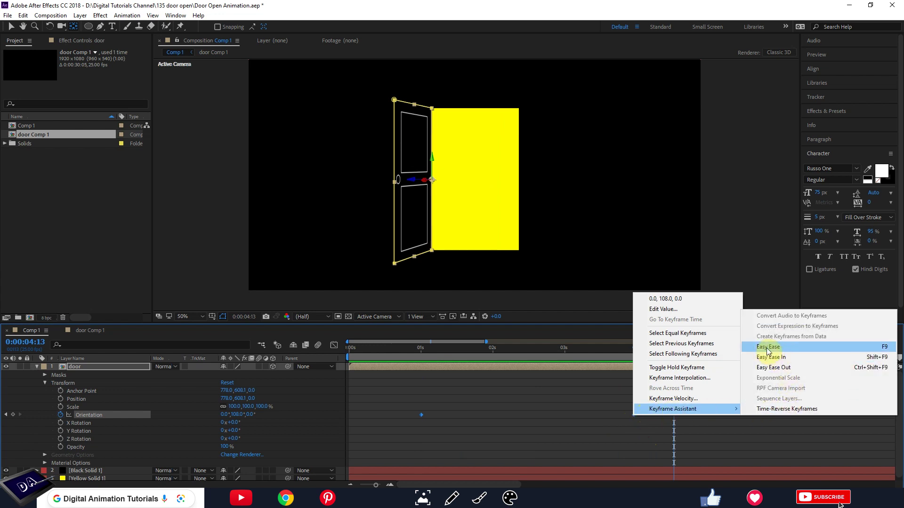
click(790, 348)
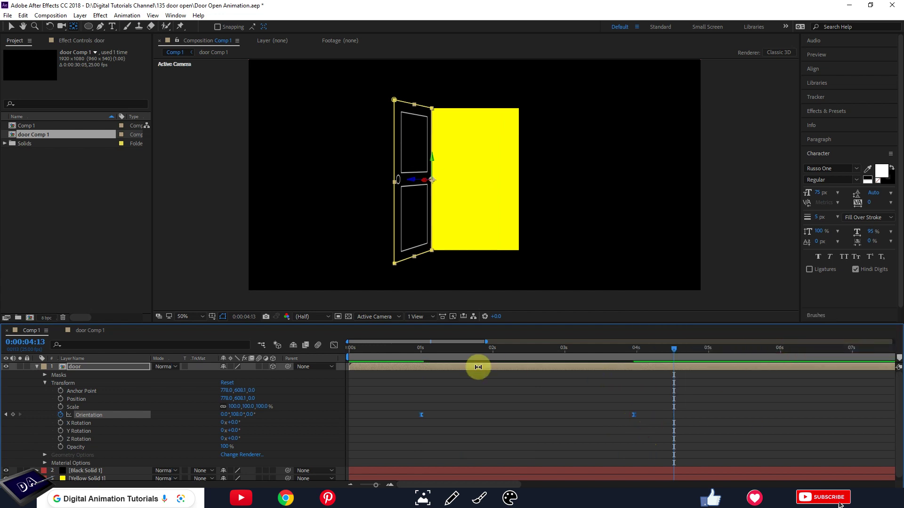
click(403, 357)
key(space)
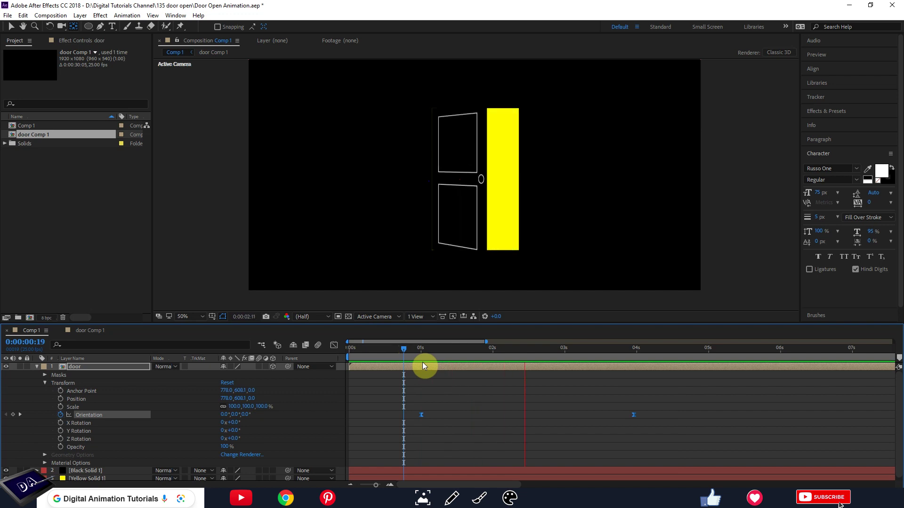
key(space)
Push the 108° open keyframe later to about 4.7 seconds and preview the retimed swing
mouse_move(612, 406)
mouse_down()
mouse_move(649, 430)
mouse_move(682, 414)
mouse_up()
click(419, 349)
key(space)
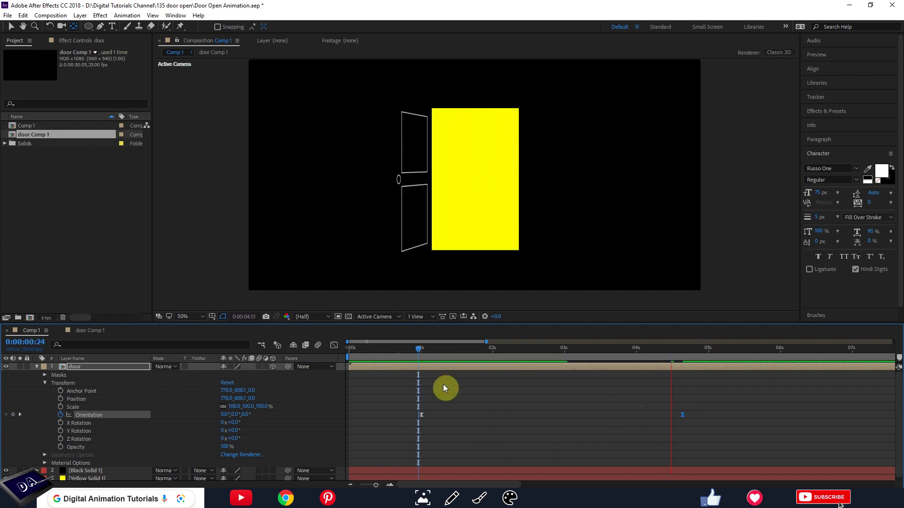
key(space)
click(416, 354)
drag(425, 368, 423, 380)
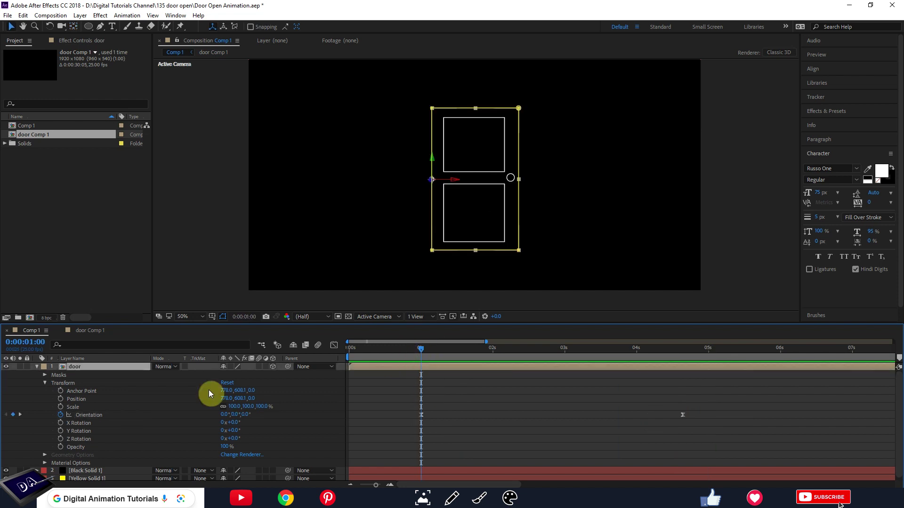
Collapse the door layer and duplicate it with Ctrl+D to create door 2
click(37, 367)
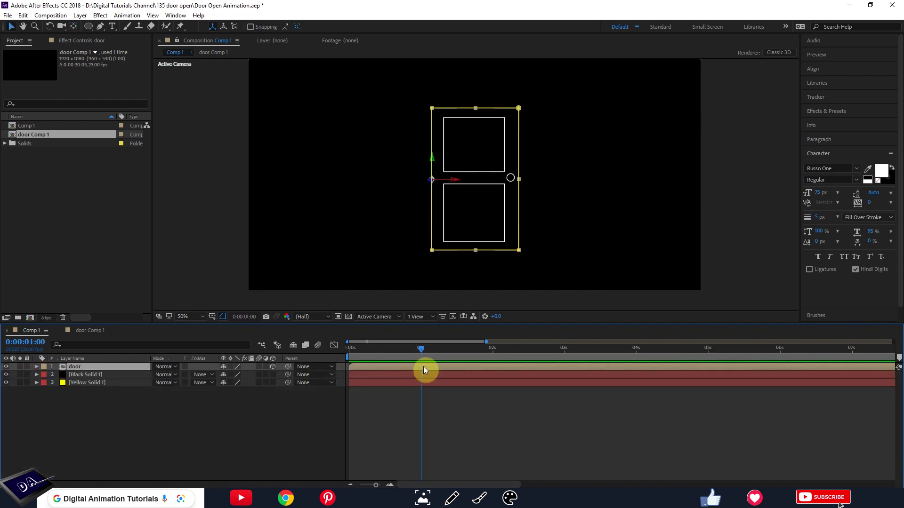
click(442, 429)
drag(420, 349, 349, 348)
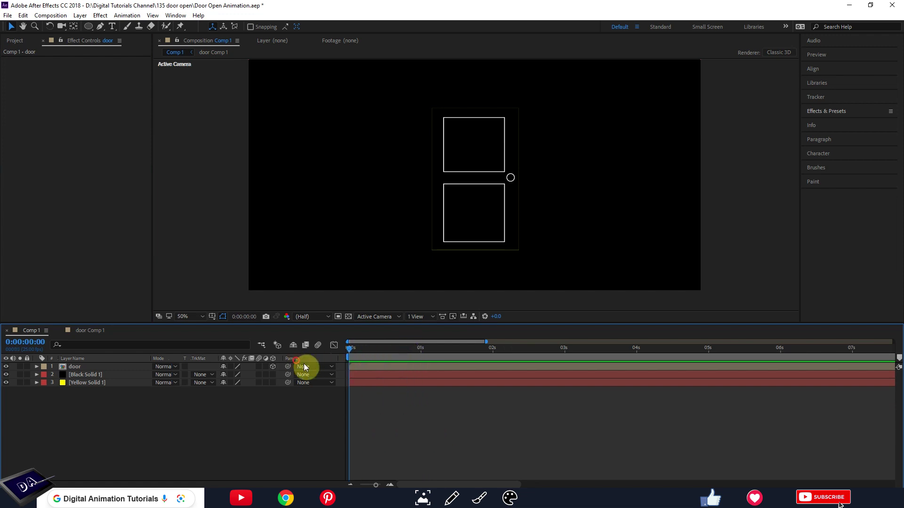
click(90, 368)
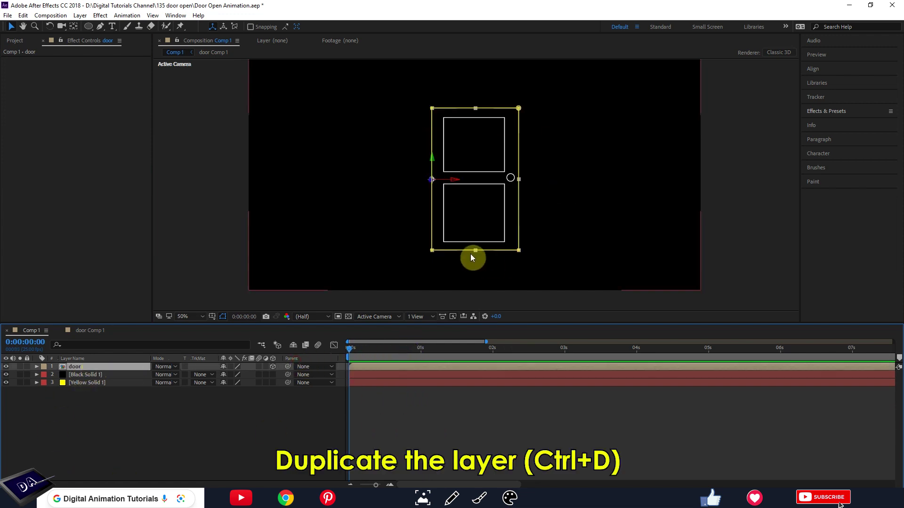
key(ctrl+d)
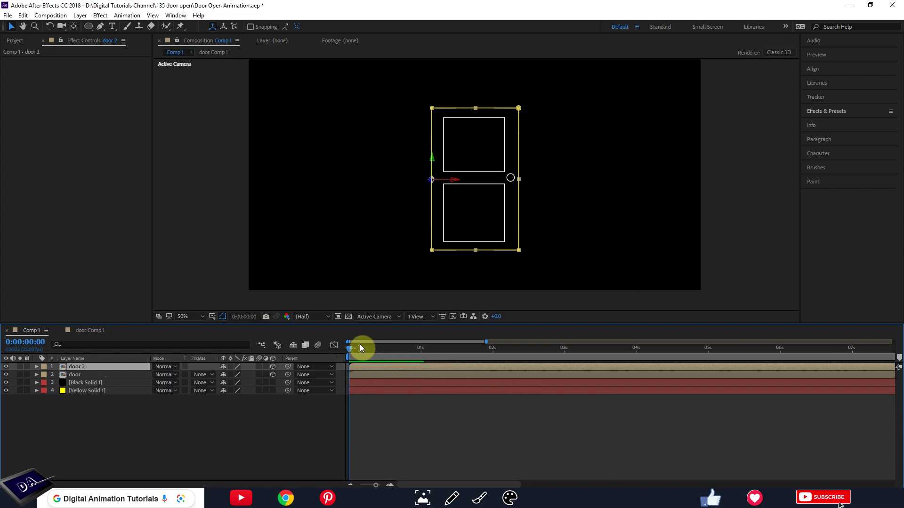
Split door 2 at 0:00:03:15, where the door is edge-on, and delete the first half
drag(427, 354, 607, 360)
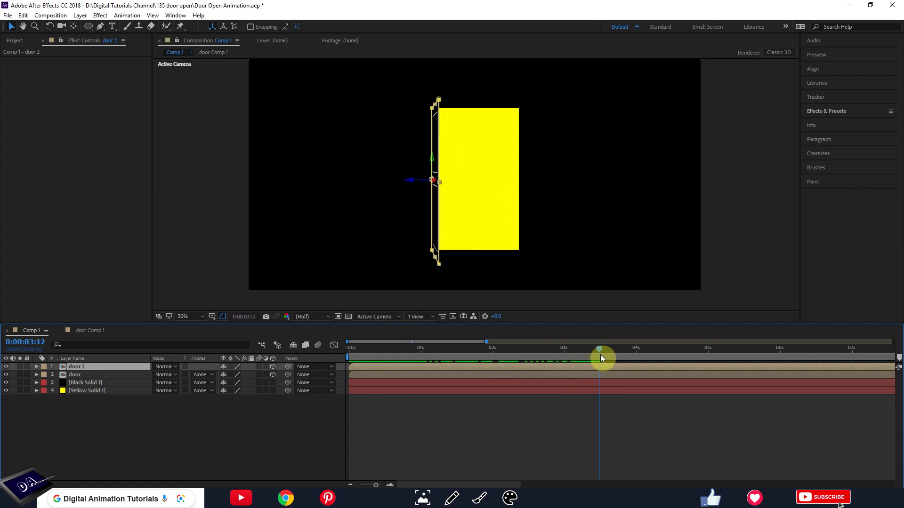
click(549, 445)
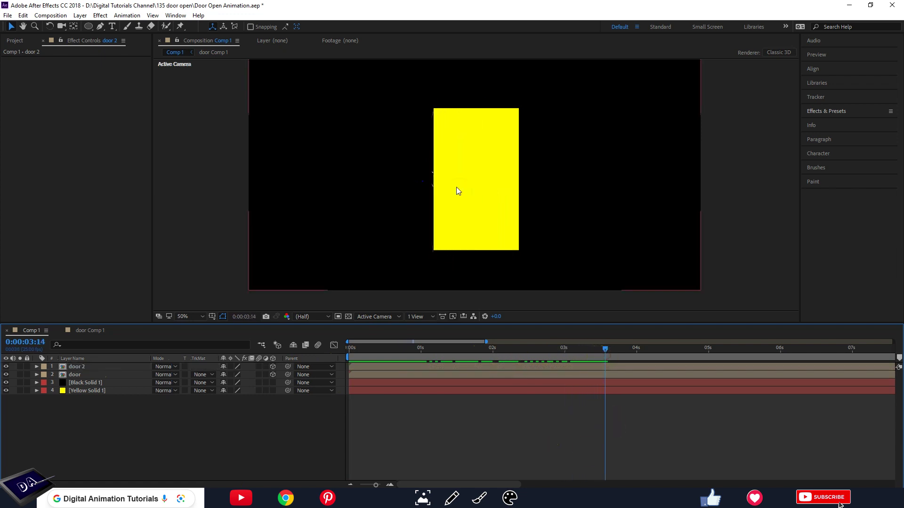
drag(606, 352, 609, 351)
click(609, 367)
key(ctrl+shift+d)
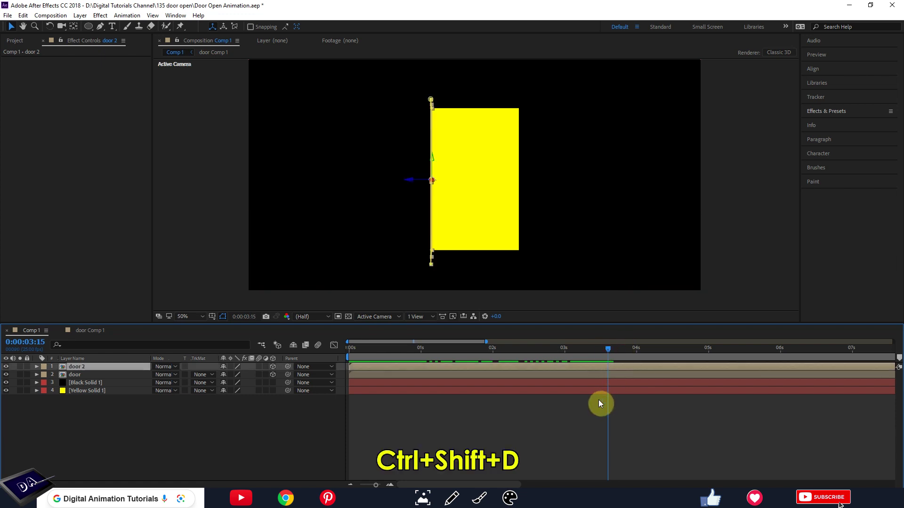
key(ctrl+shift+d)
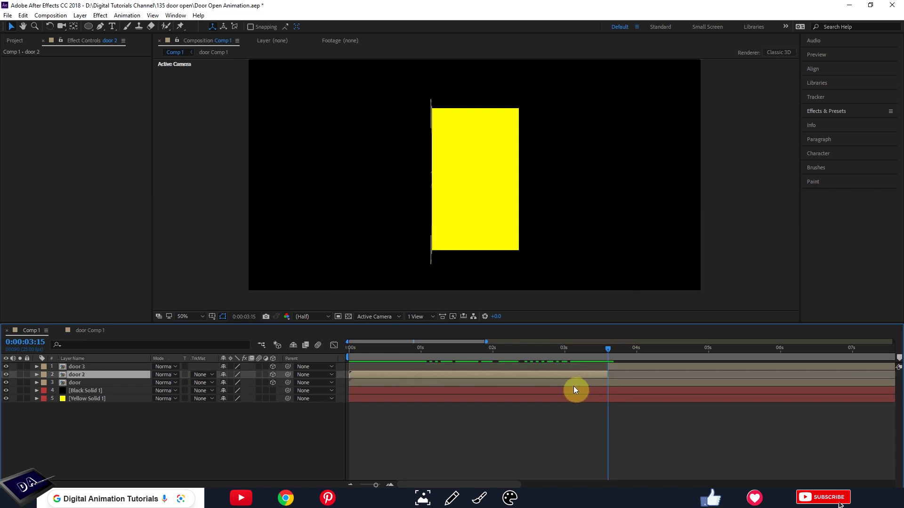
key(Delete)
Search 'expo' in Effects & Presets and apply Exposure to the door layer
drag(605, 357, 528, 356)
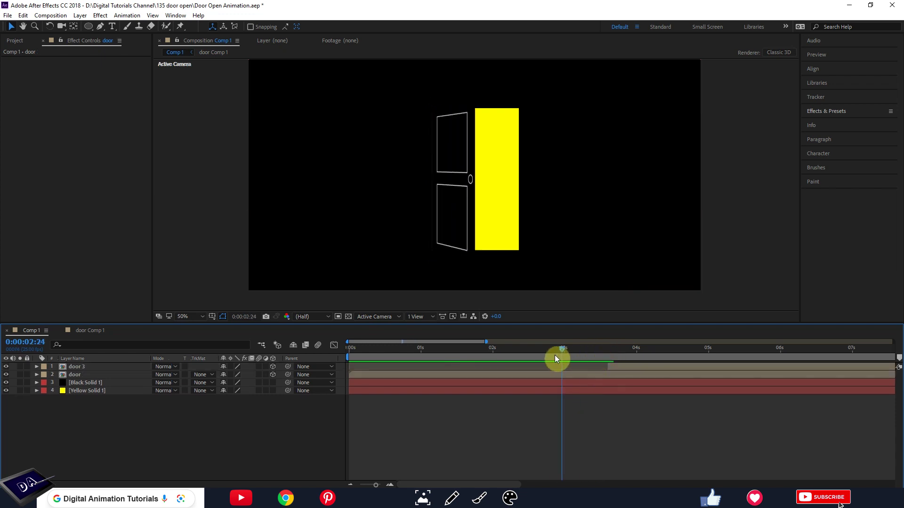
click(526, 375)
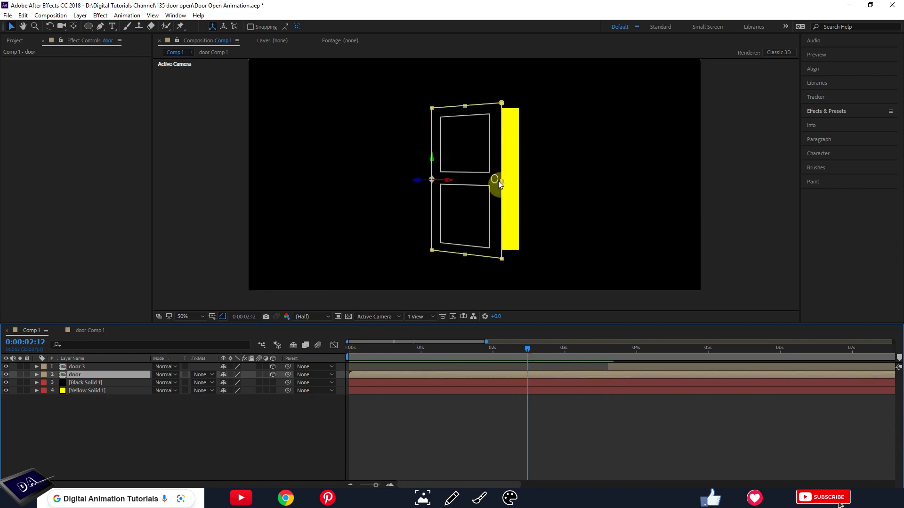
click(830, 112)
click(819, 123)
text(expo)
drag(837, 221, 438, 376)
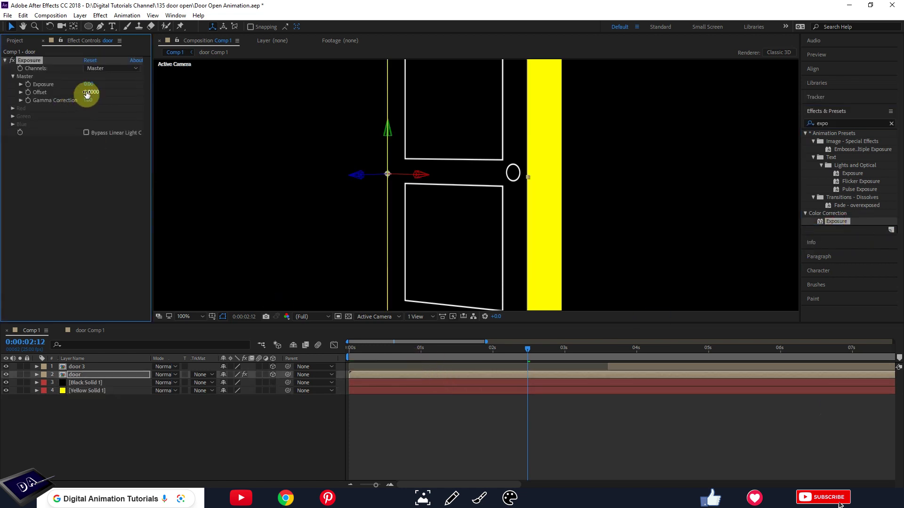
Lower the door's Exposure to -14.45 so its outlines nearly vanish, and zoom the viewer back to 50%
drag(88, 88, 2, 84)
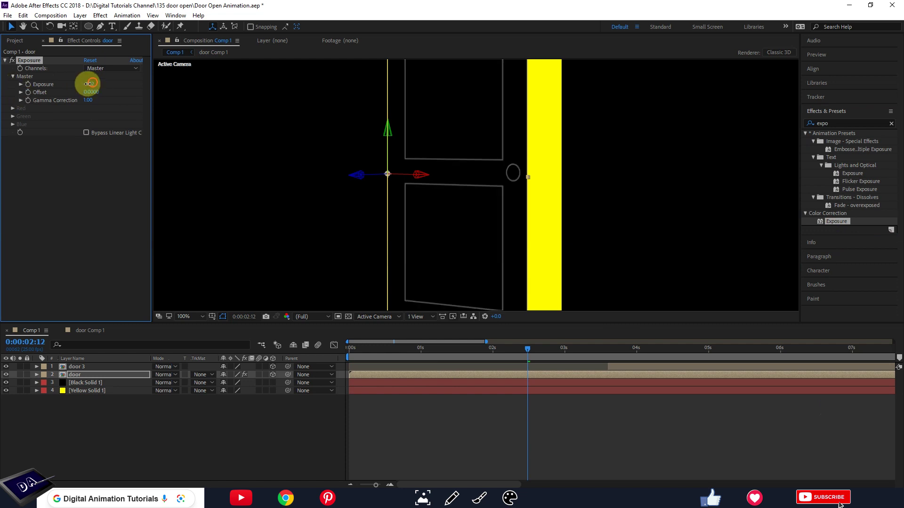
drag(89, 87, 92, 87)
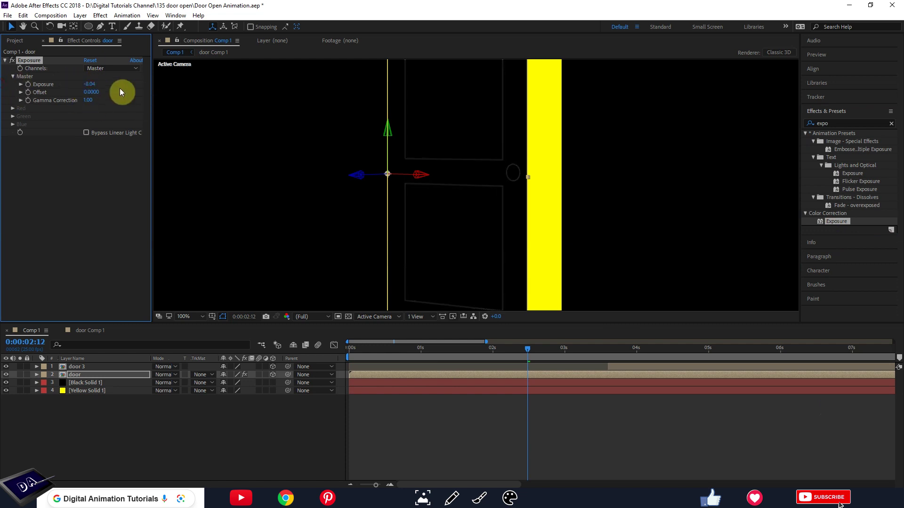
click(96, 88)
click(248, 460)
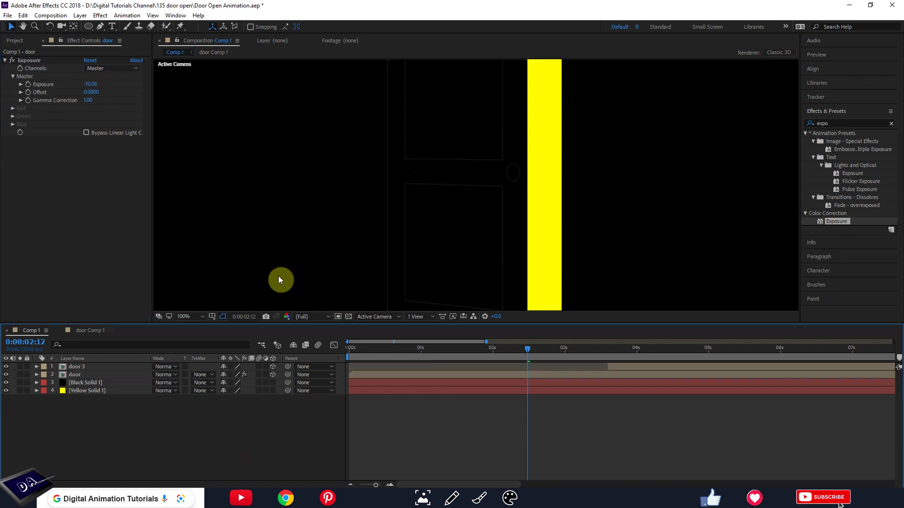
drag(89, 84, 96, 85)
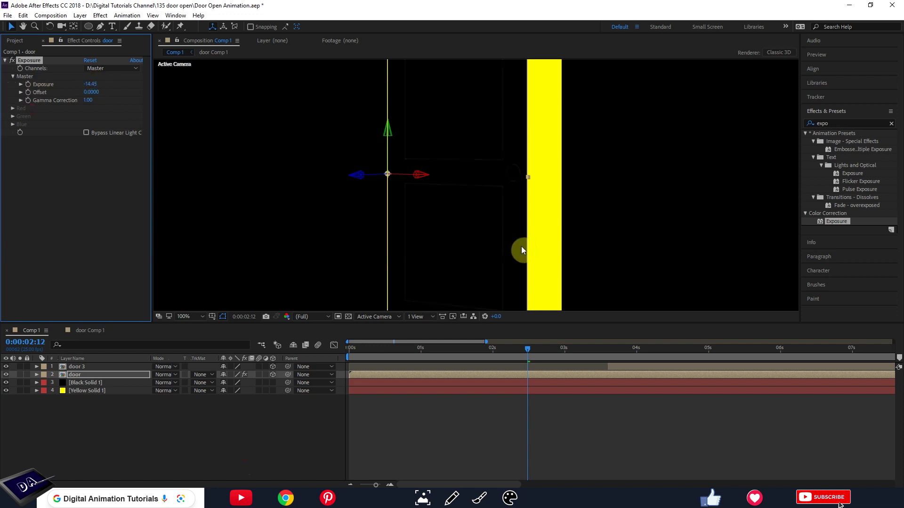
key(comma)
click(484, 448)
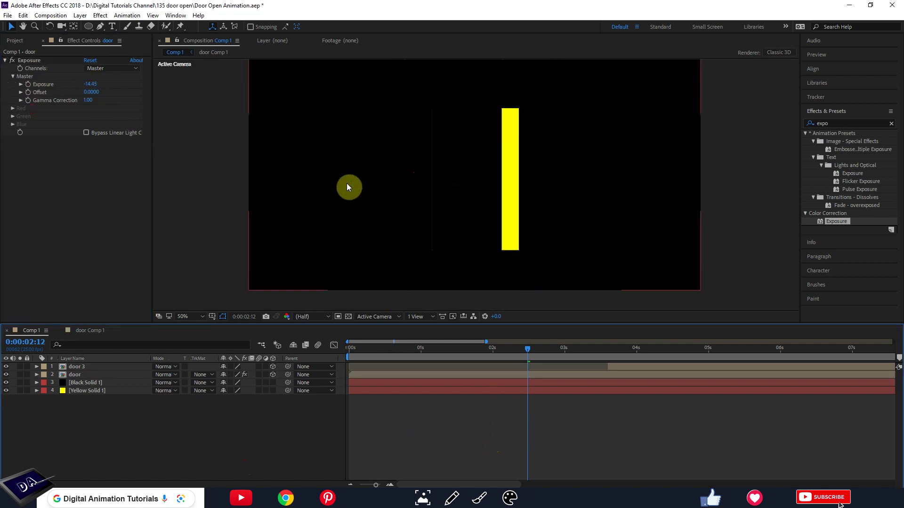
drag(528, 354, 372, 359)
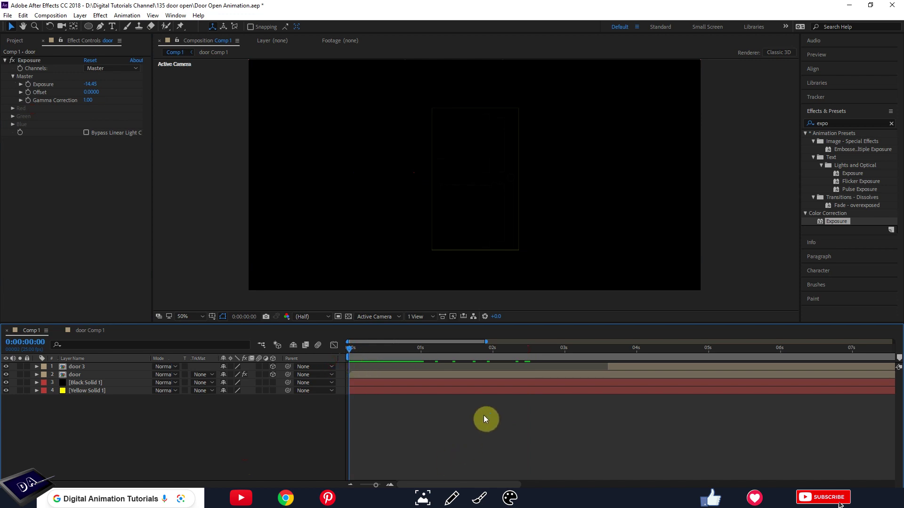
key(space)
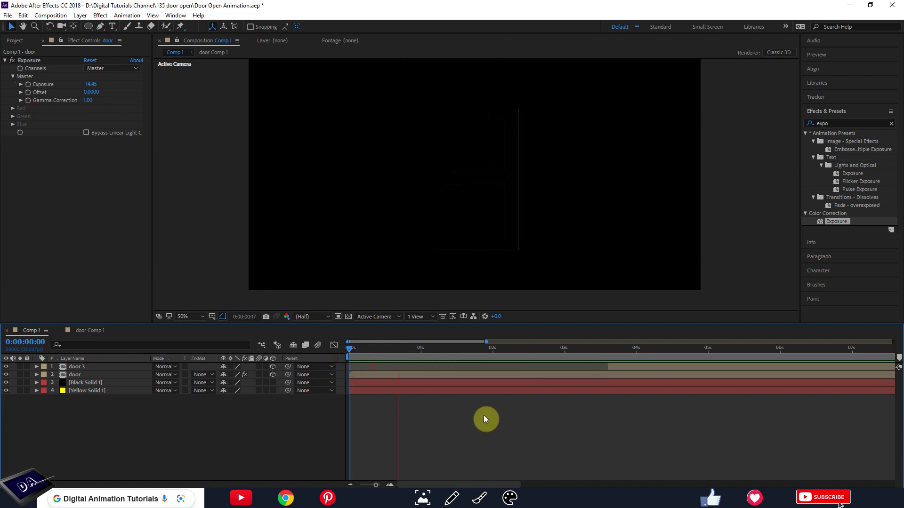
click(364, 351)
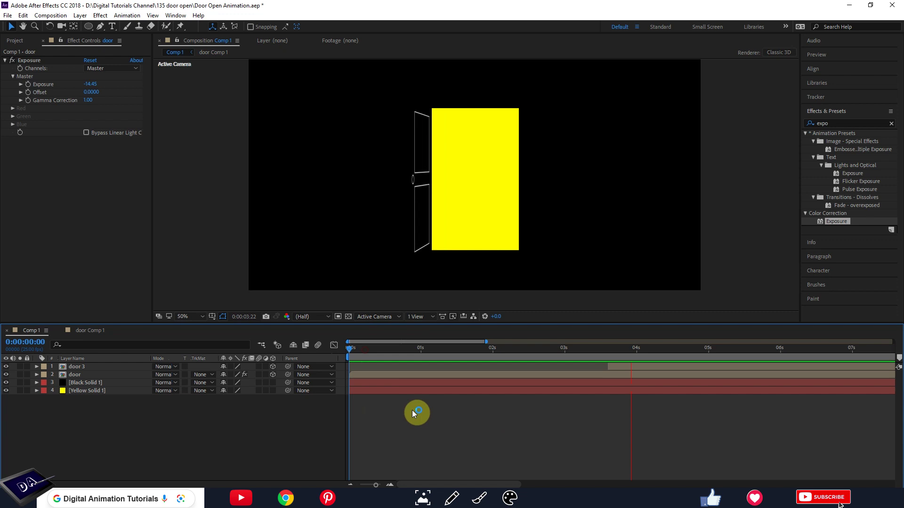
key(space)
key(space)
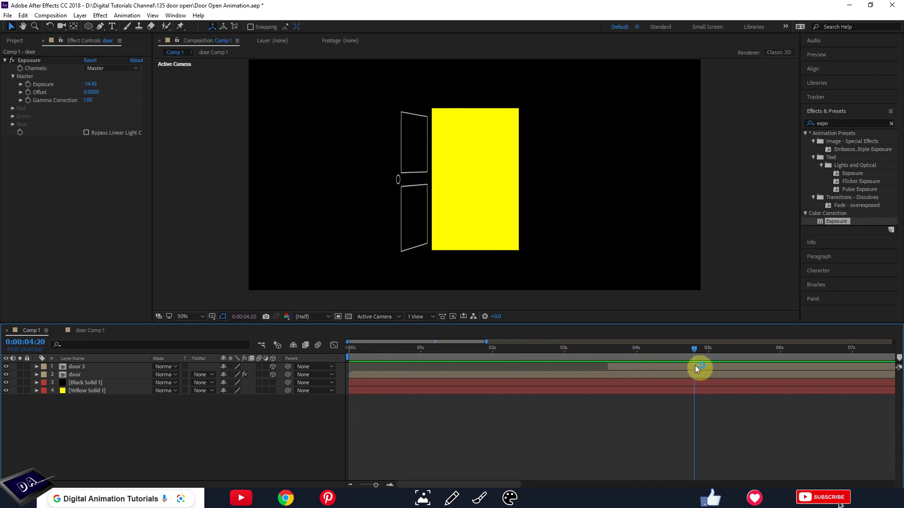
click(621, 370)
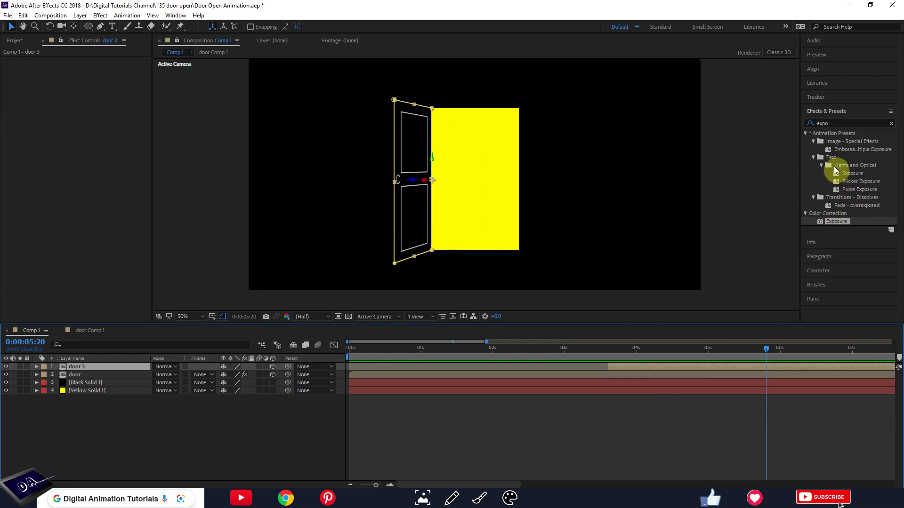
Apply the Exposure effect to door 3 and raise its exposure to 21.81
click(836, 225)
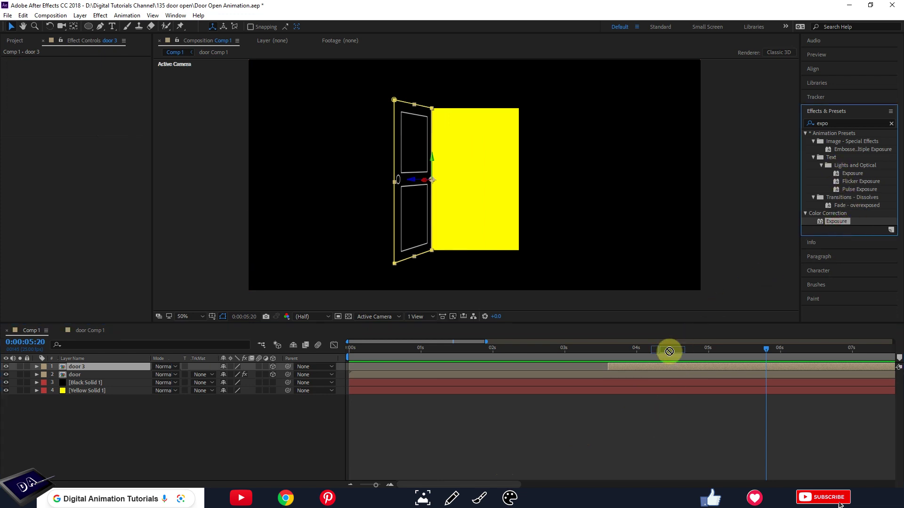
drag(838, 225, 654, 367)
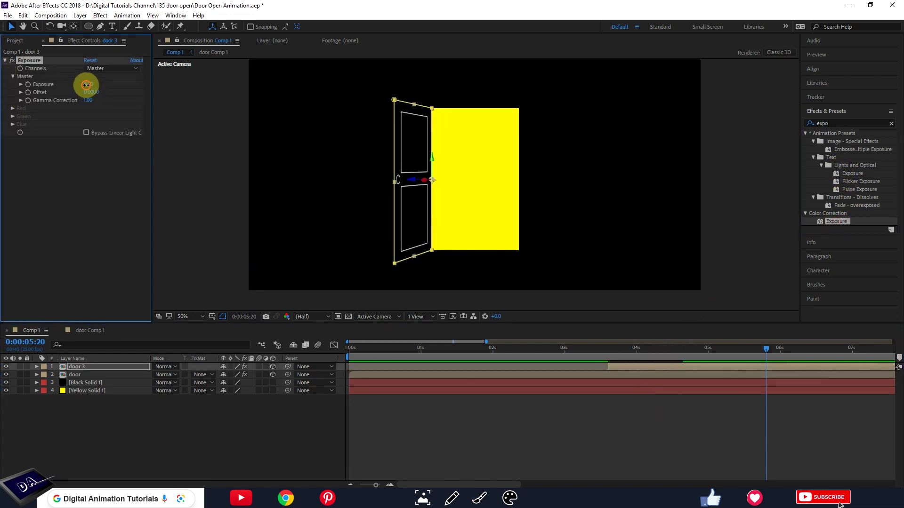
drag(88, 85, 306, 82)
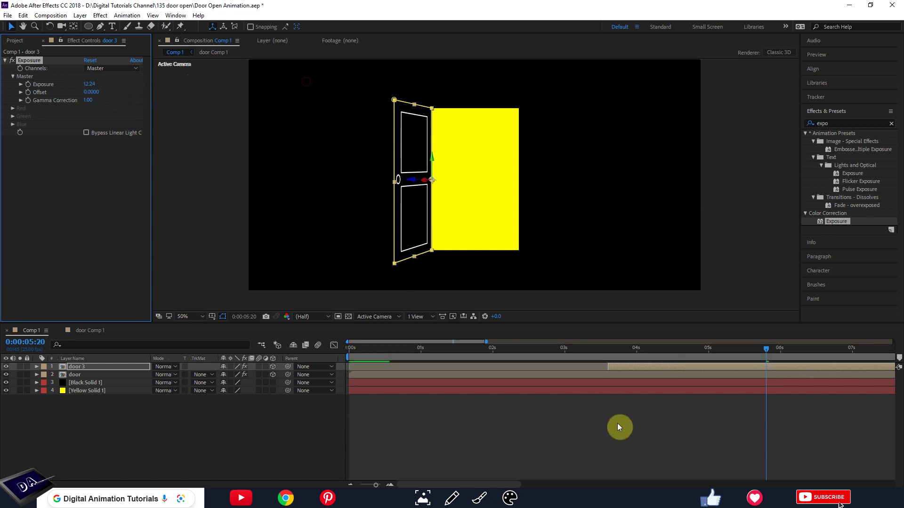
drag(89, 84, 450, 84)
click(89, 163)
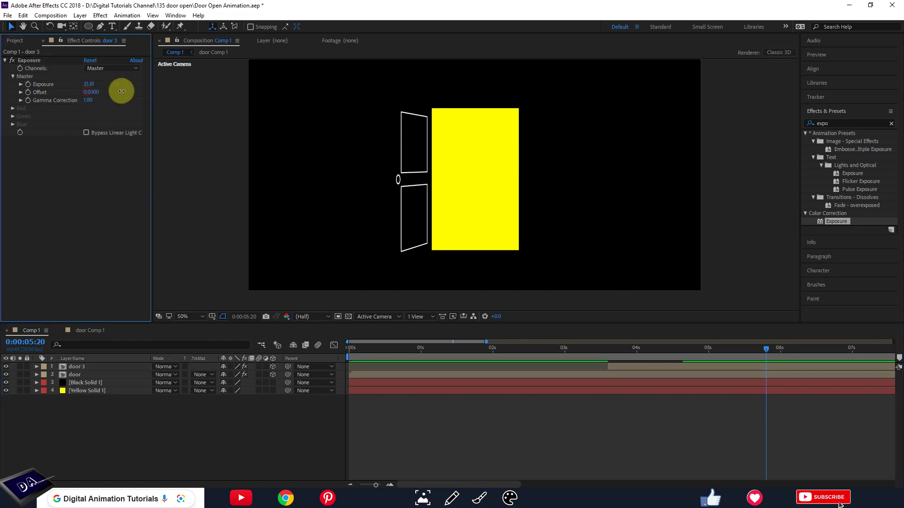
Set door 3's Exposure Offset to 0.0048 and check the grey door at 0:00:03:09
mouse_move(121, 91)
mouse_down()
mouse_move(97, 92)
mouse_move(98, 108)
mouse_move(84, 110)
mouse_up()
click(21, 93)
click(152, 414)
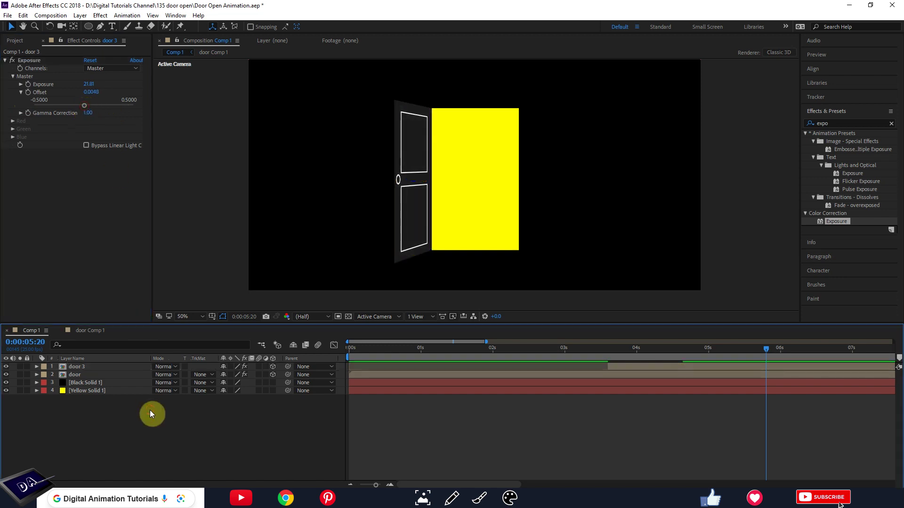
drag(594, 352, 588, 354)
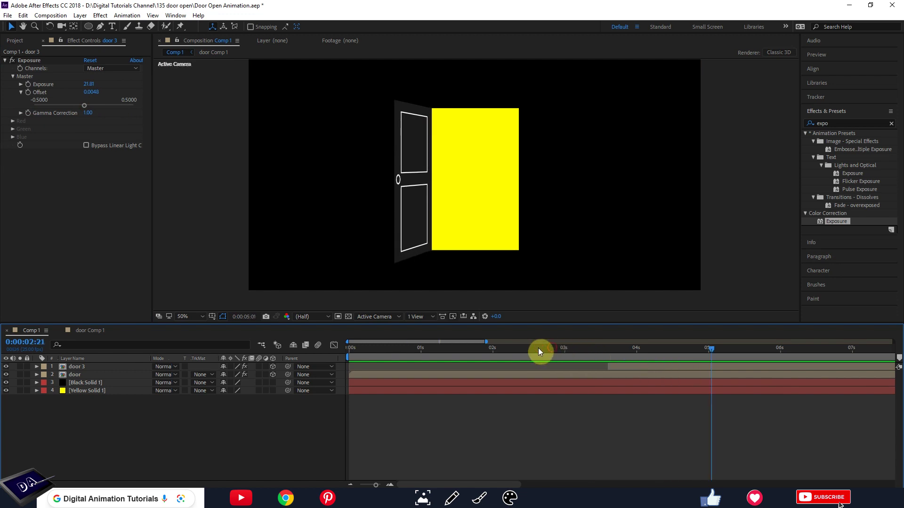
drag(540, 353, 312, 368)
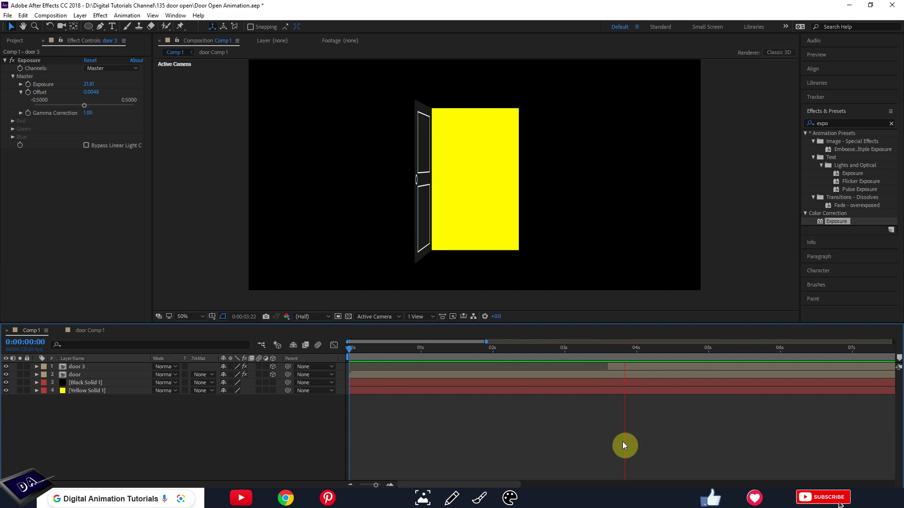
key(space)
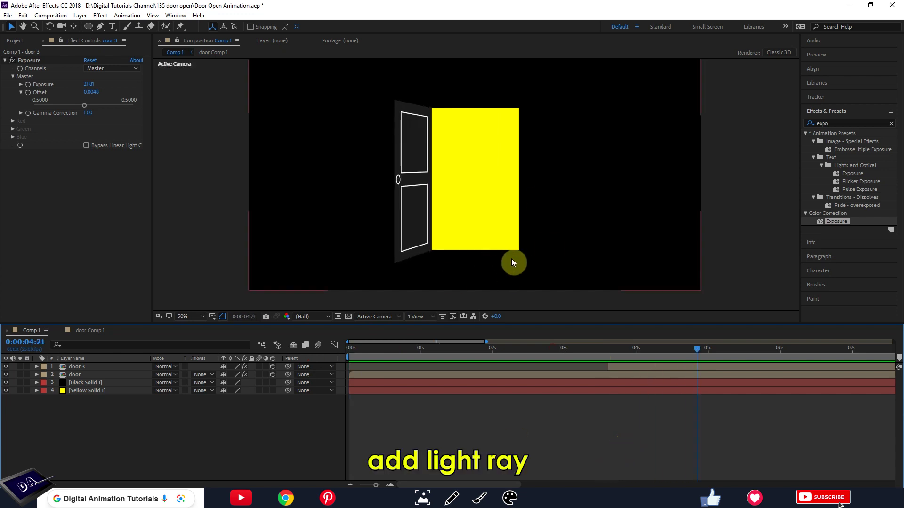
click(188, 316)
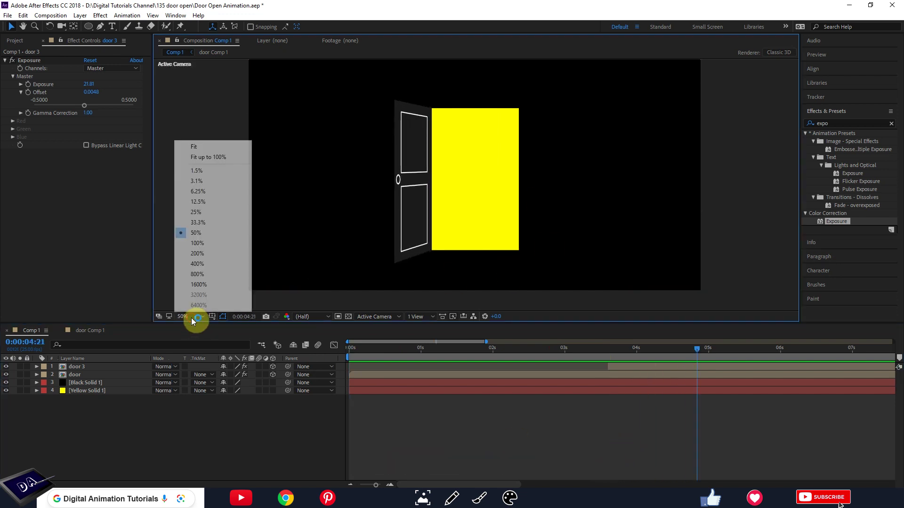
click(197, 148)
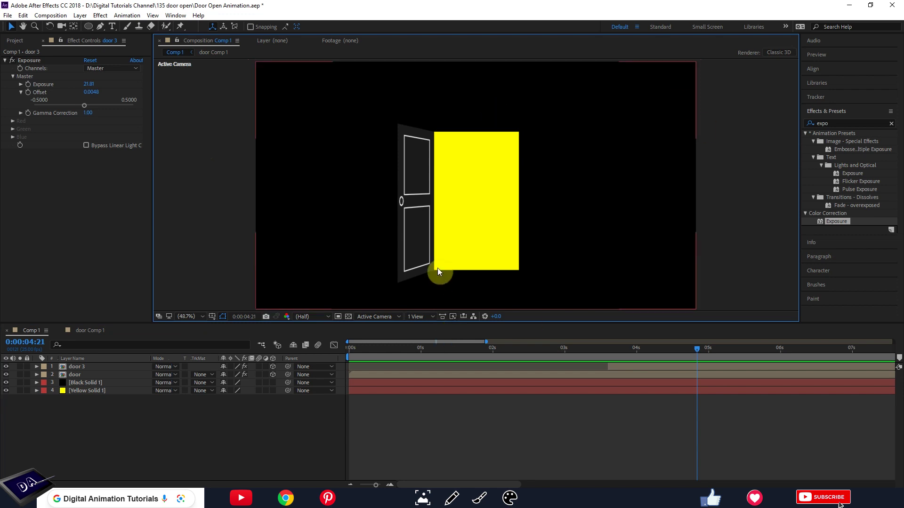
Select Black Solid 1, switch to the Pen tool, and pan the view up
click(84, 383)
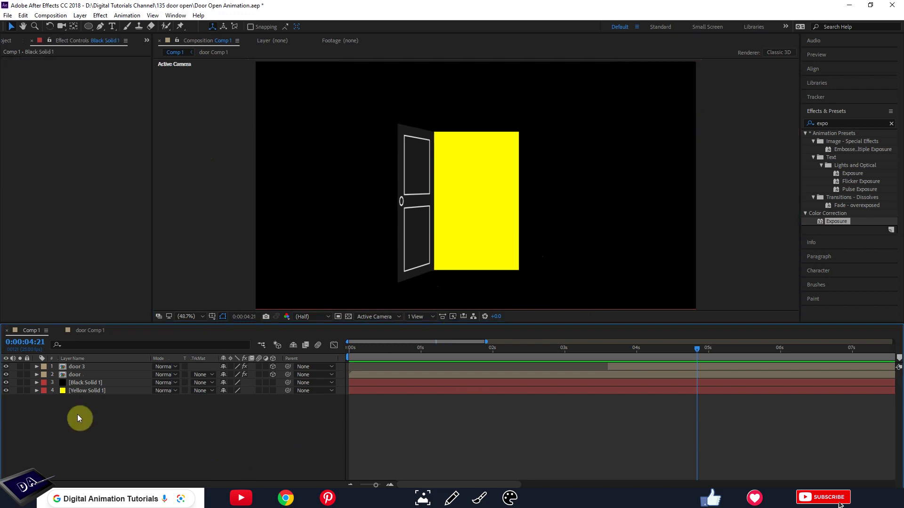
click(101, 26)
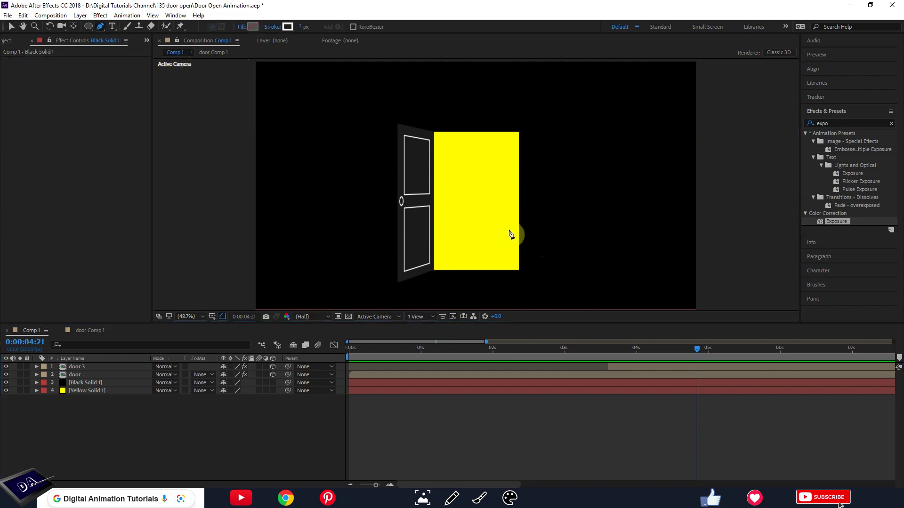
key(h)
drag(498, 244, 482, 201)
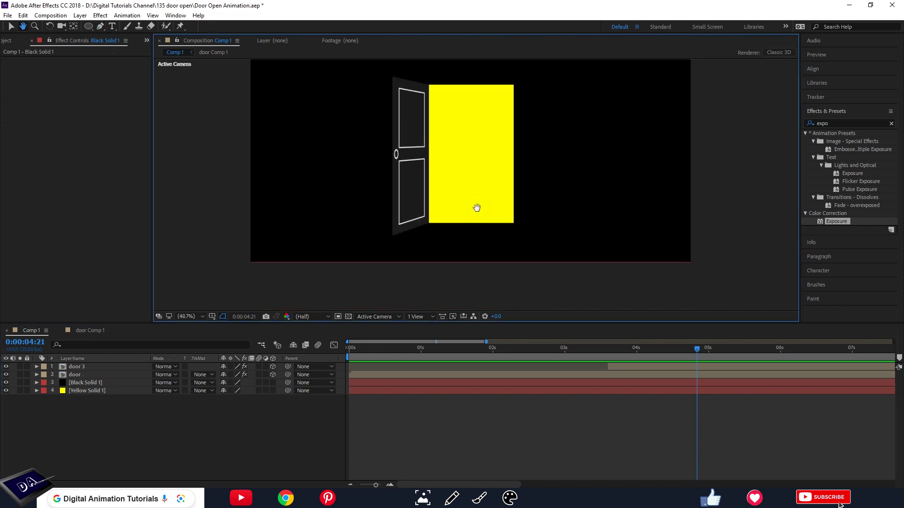
click(100, 26)
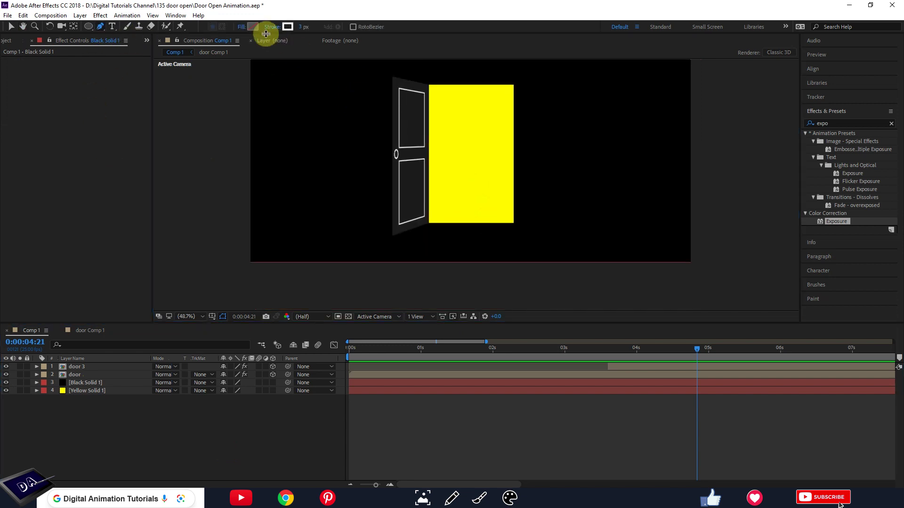
Set the shape fill to Linear Gradient at Normal mode, 100% opacity
click(253, 27)
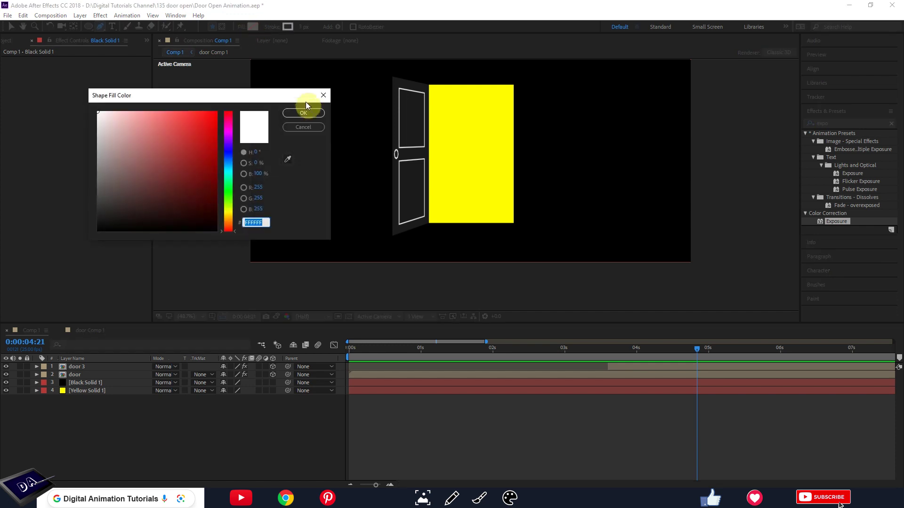
click(304, 127)
click(241, 26)
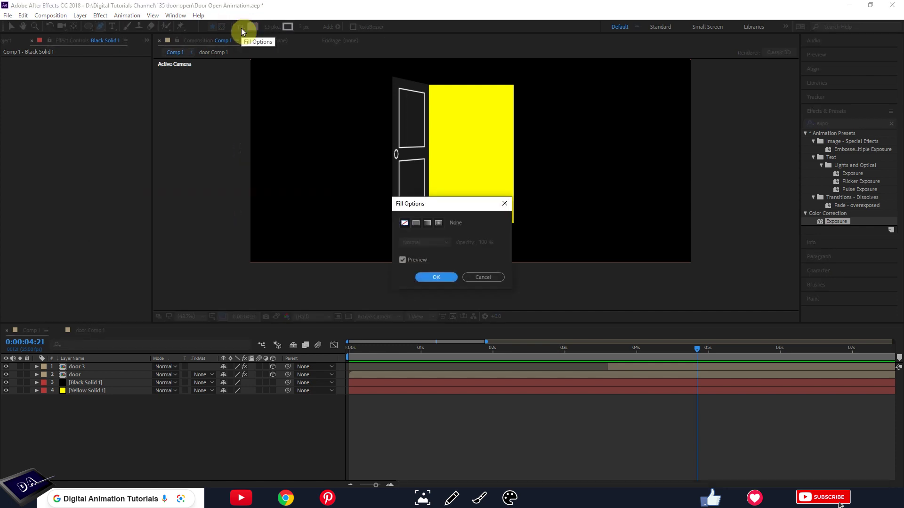
click(428, 225)
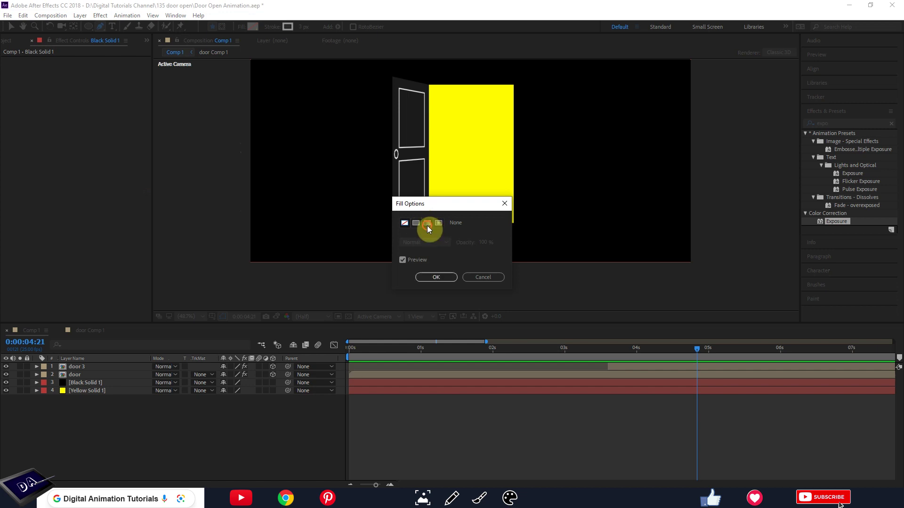
click(436, 276)
Draw a four-corner trapezoid from the doorway's bottom corners out to the floor's lower edge
scroll(514, 241, up, 2)
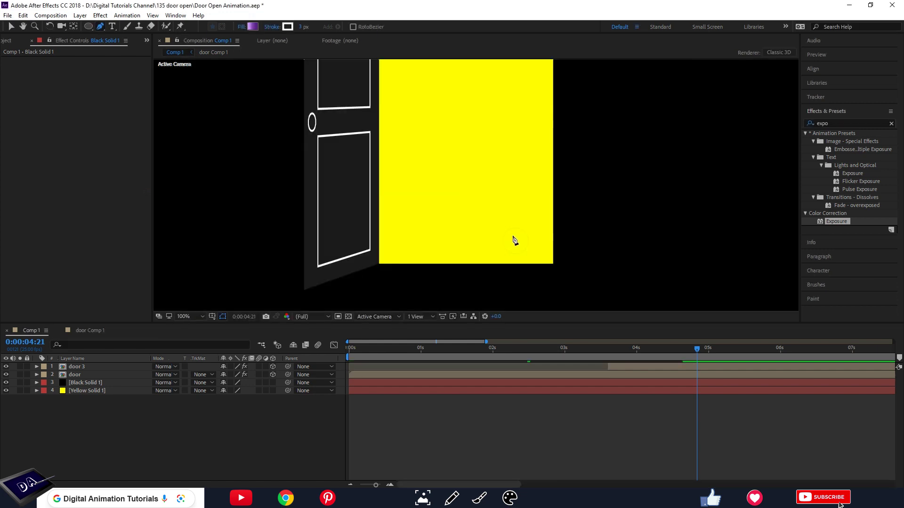
scroll(430, 153, up, 3)
scroll(370, 149, up, 3)
drag(370, 149, 452, 214)
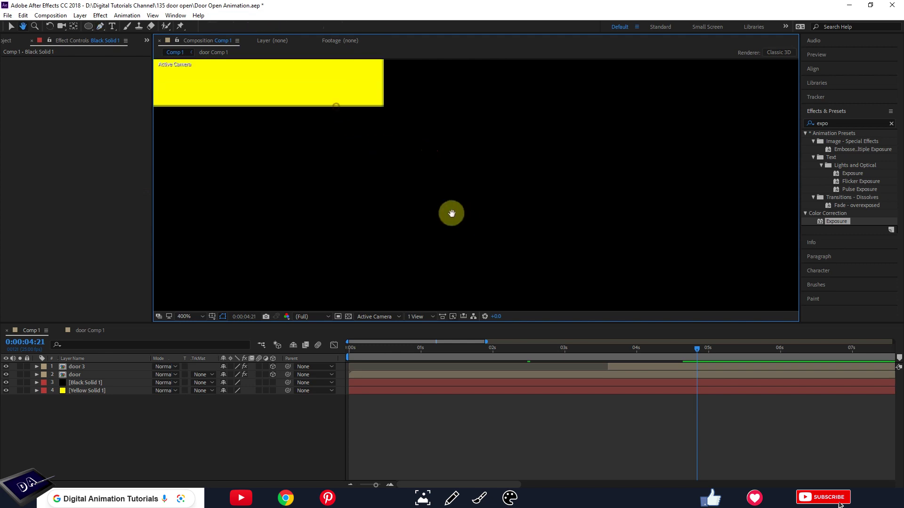
click(382, 106)
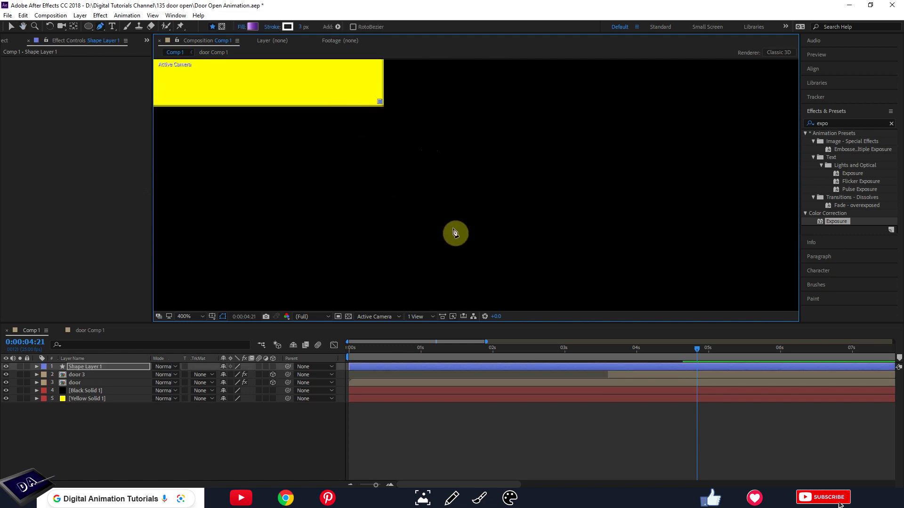
scroll(455, 238, down, 2)
scroll(458, 238, down, 2)
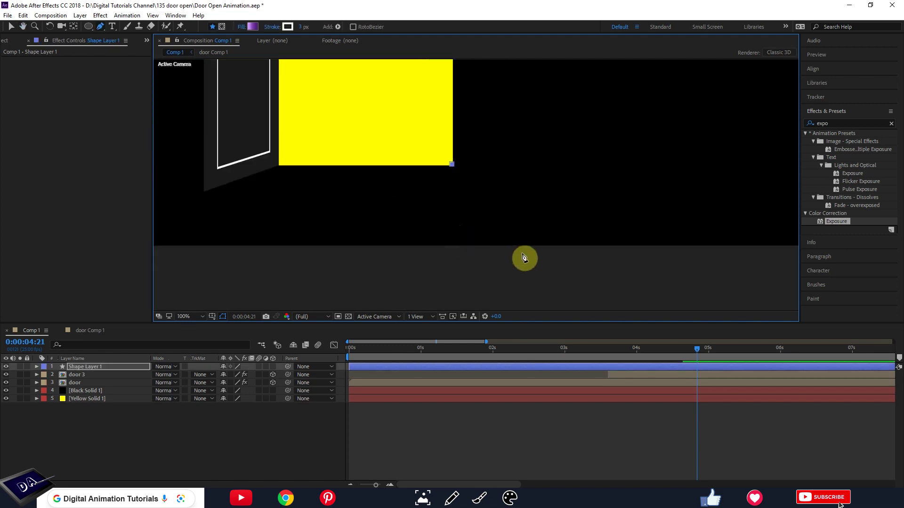
click(545, 260)
click(176, 258)
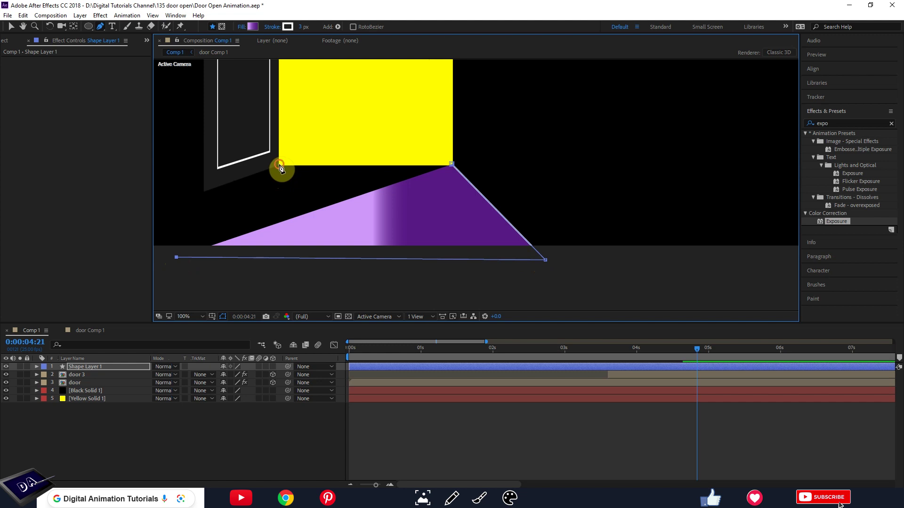
click(279, 165)
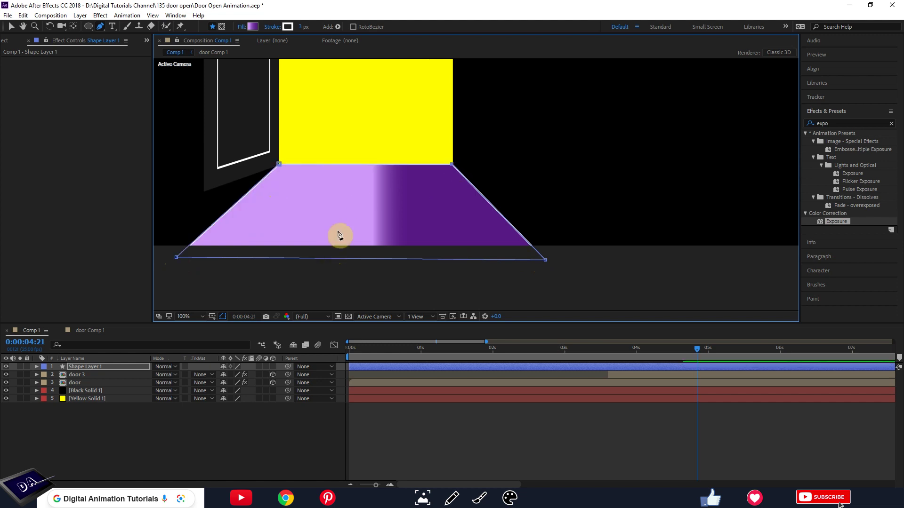
Set the floor shape's stroke to None so it has no outline
key(comma)
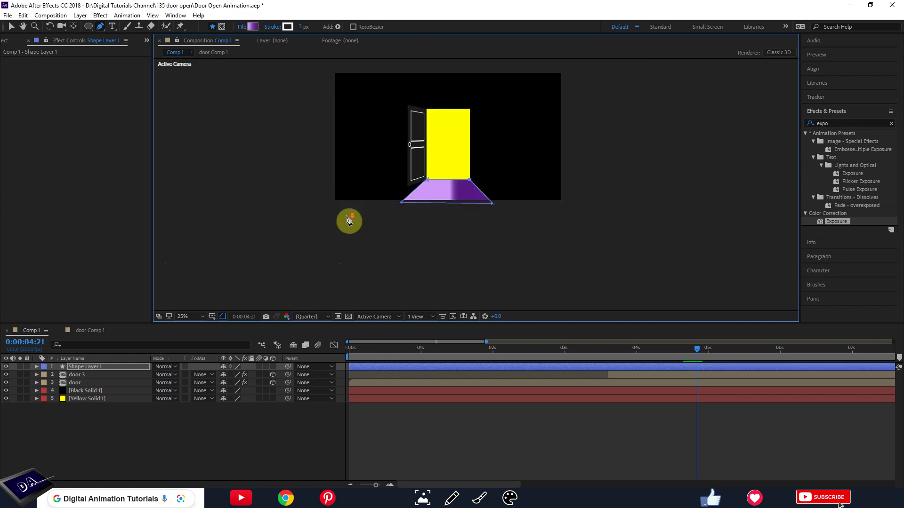
key(period)
key(period)
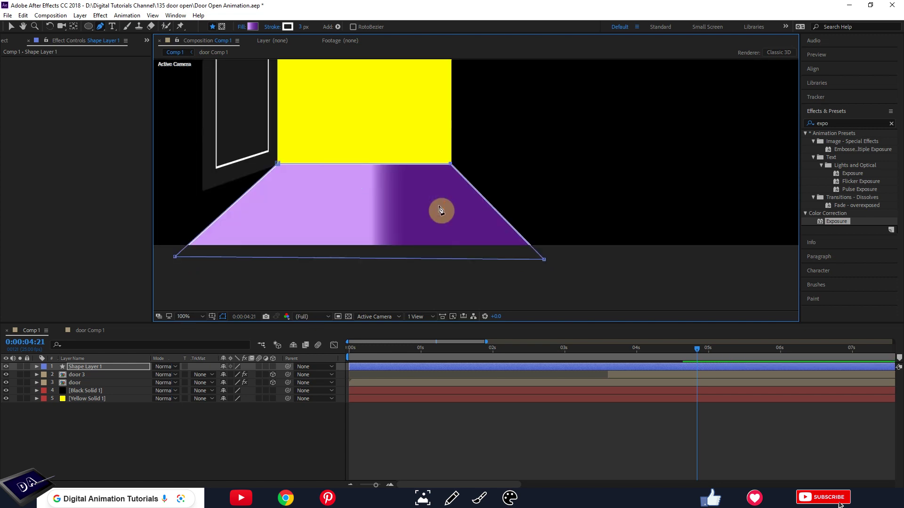
click(273, 29)
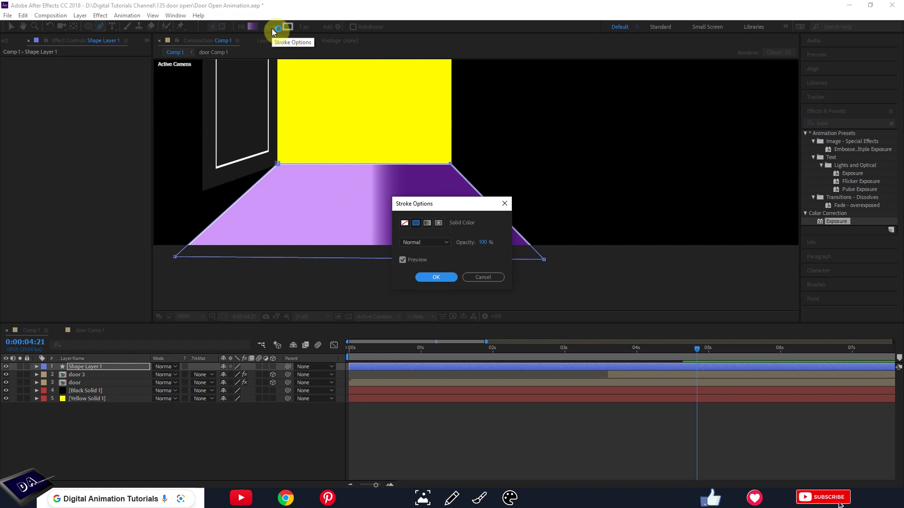
click(404, 223)
click(434, 278)
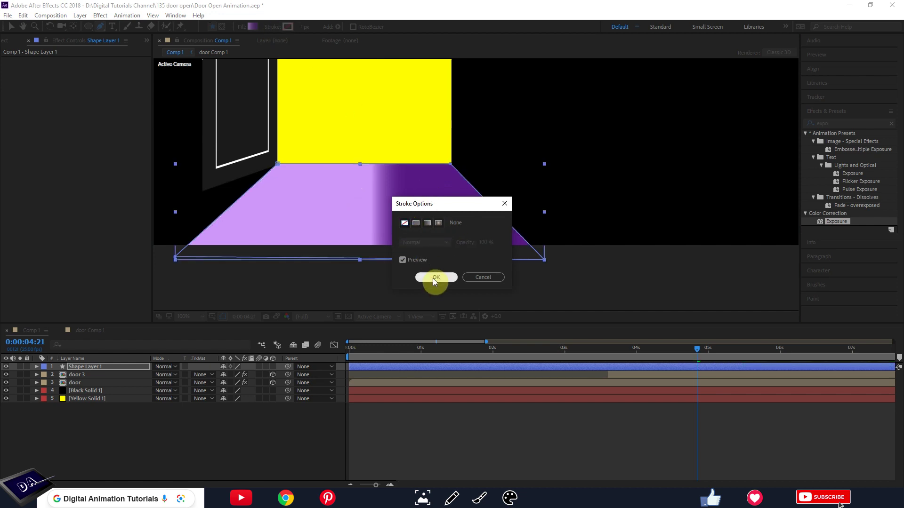
click(11, 27)
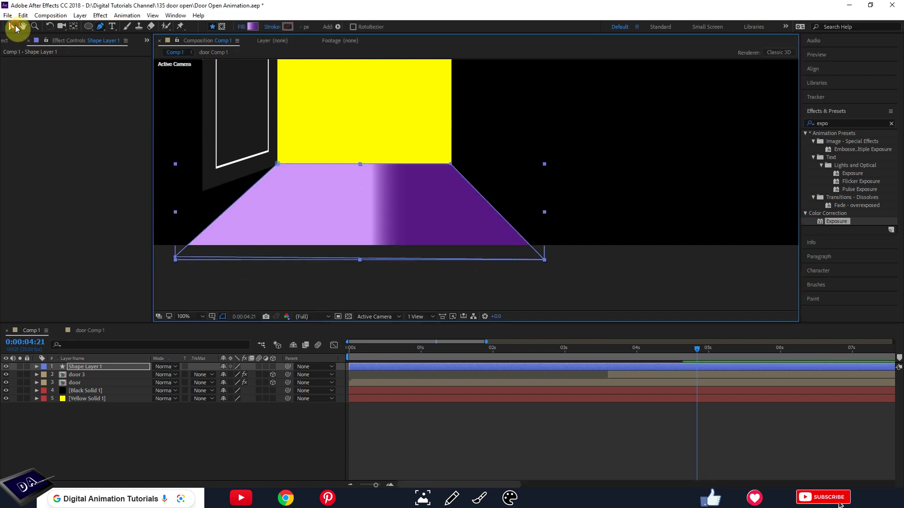
Move Shape Layer 1 below the door layer and reveal Contents > Shape 1 > Gradient Fill 1
click(93, 370)
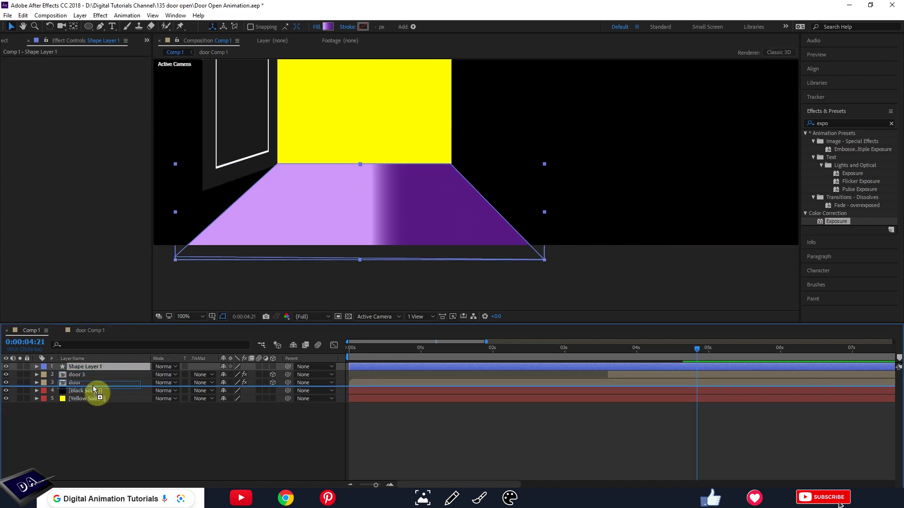
drag(94, 371, 83, 388)
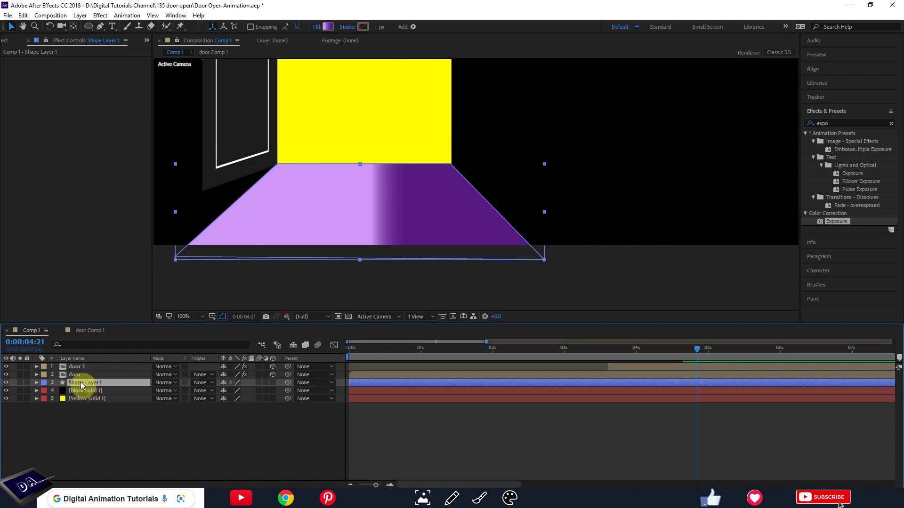
click(36, 382)
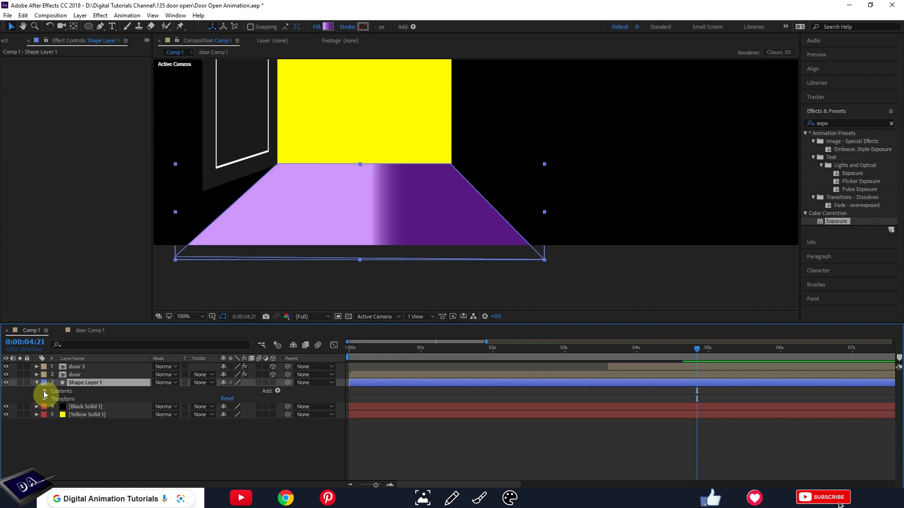
click(45, 392)
click(53, 400)
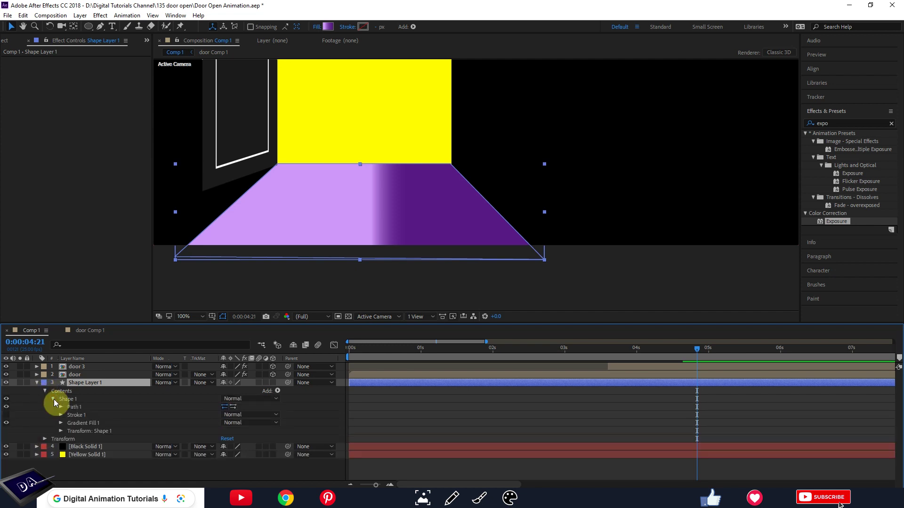
click(61, 424)
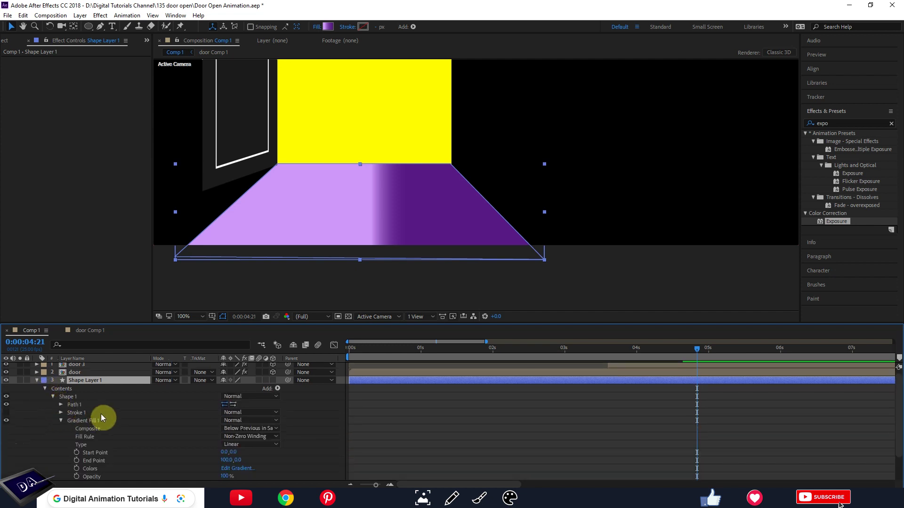
scroll(103, 418, down, 1)
drag(510, 324, 511, 283)
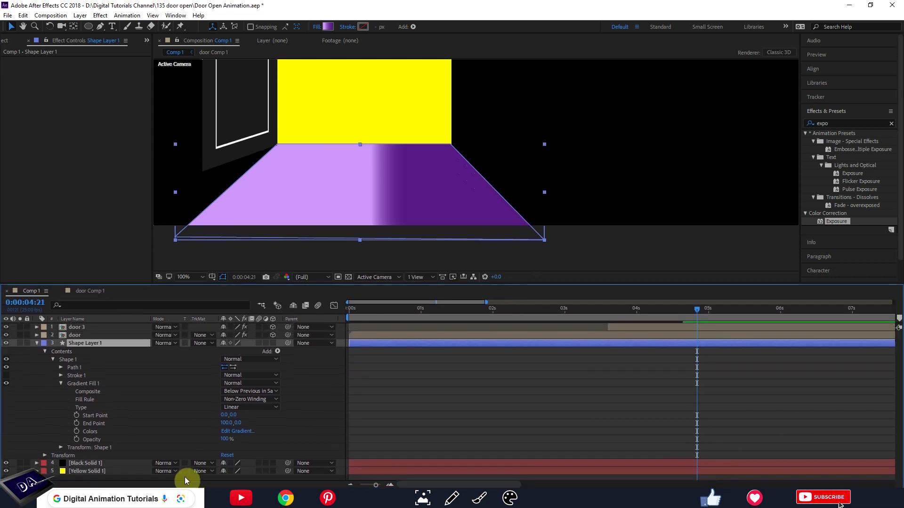
In the Gradient Editor, move the start colour stop to 0% and eyedrop the doorway yellow into it
click(239, 431)
mouse_move(240, 137)
mouse_down()
mouse_move(602, 85)
mouse_move(611, 97)
mouse_up()
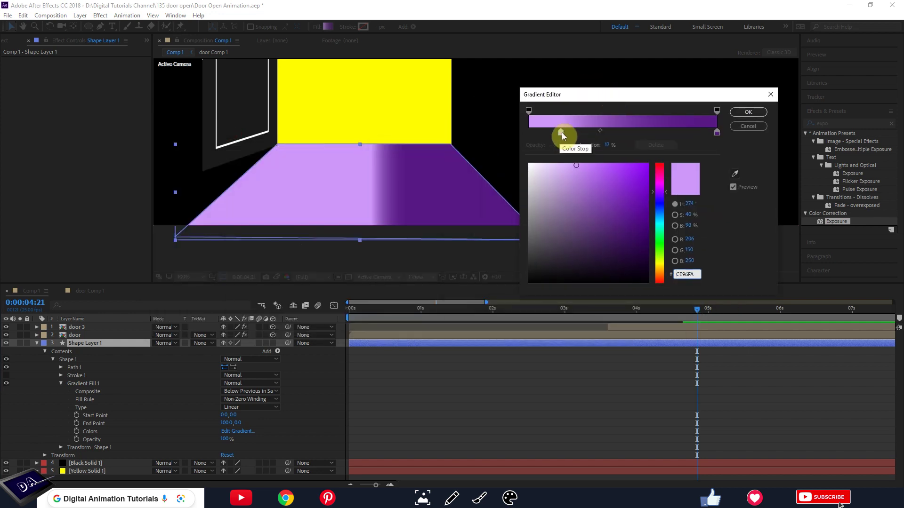
drag(561, 134, 530, 134)
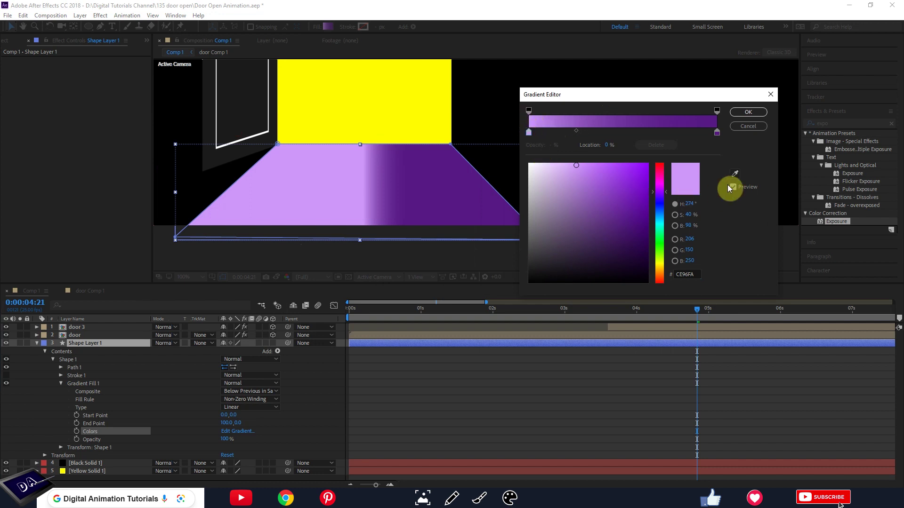
click(736, 175)
click(358, 98)
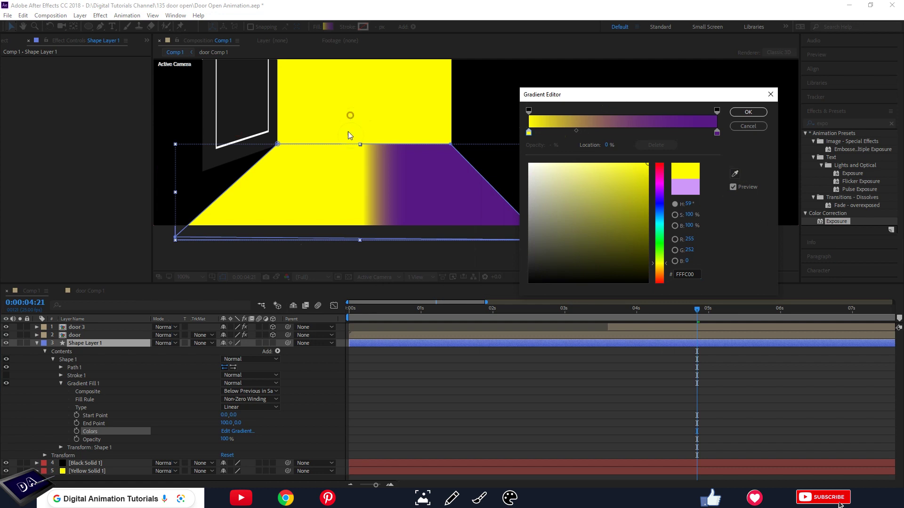
Make the end colour stop the same yellow FFFC00 with its opacity stop at 0%
click(717, 132)
click(735, 174)
click(390, 111)
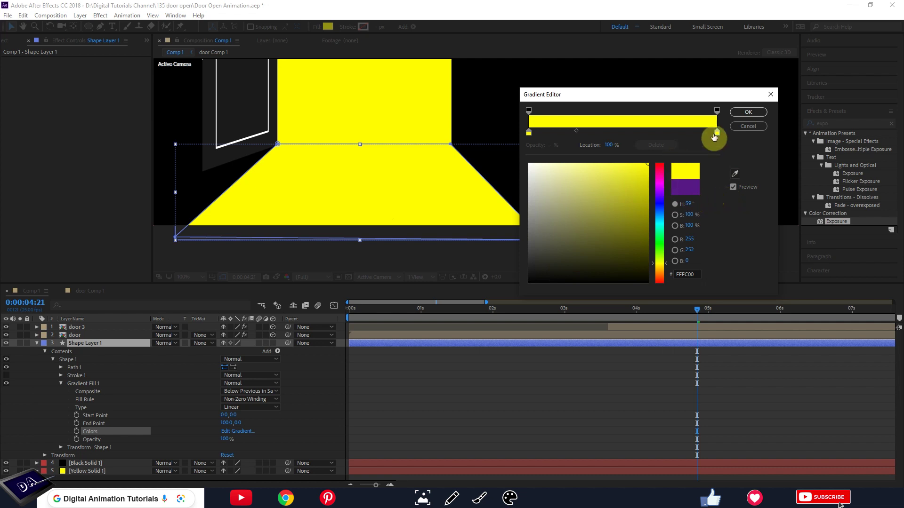
click(717, 111)
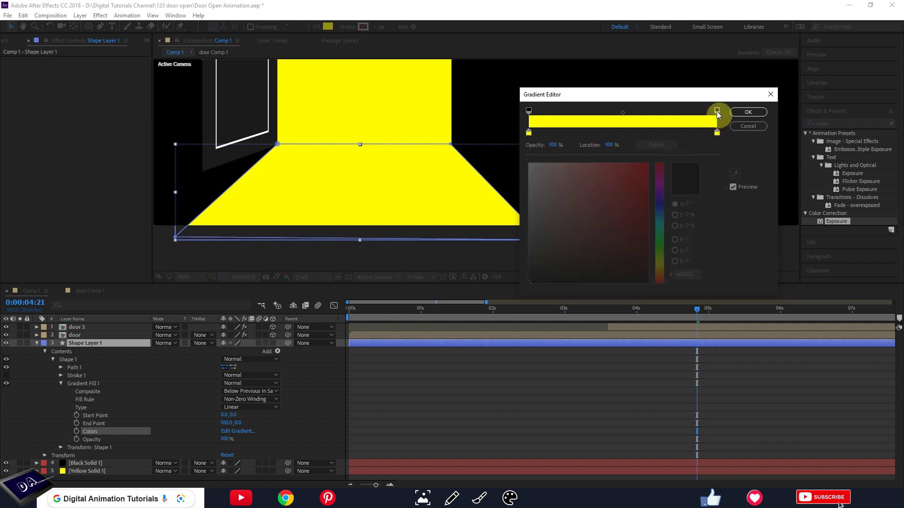
click(555, 146)
drag(555, 147, 362, 151)
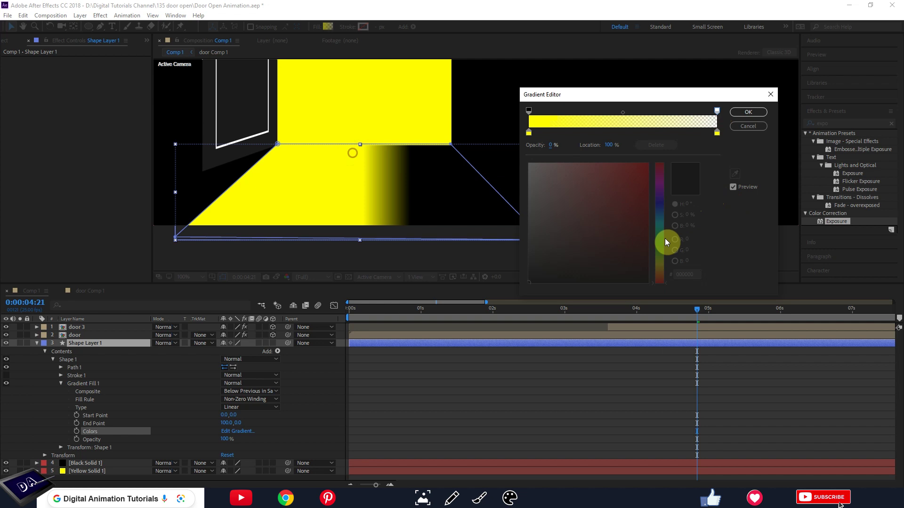
click(750, 115)
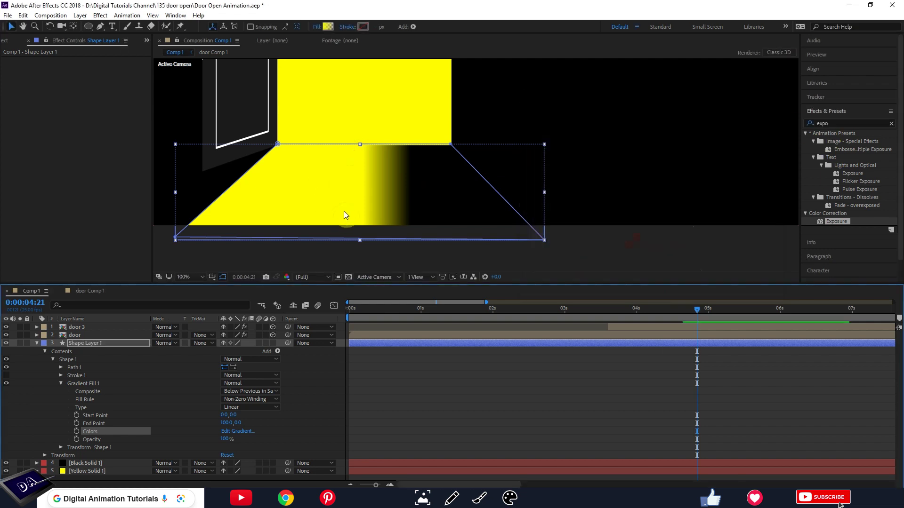
Position the gradient start at the doorway (-8,354) and the end at the floor's bottom (-8,538)
key(comma)
key(comma)
drag(418, 70, 416, 155)
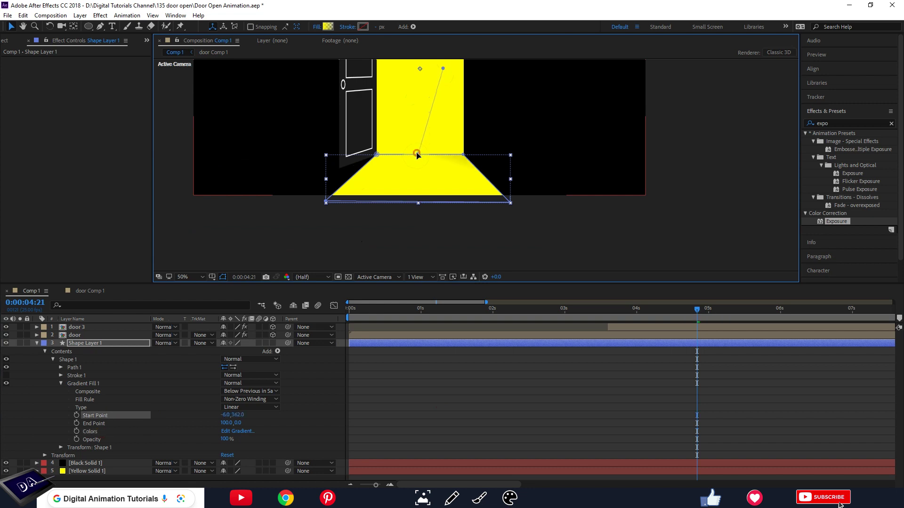
drag(443, 69, 419, 205)
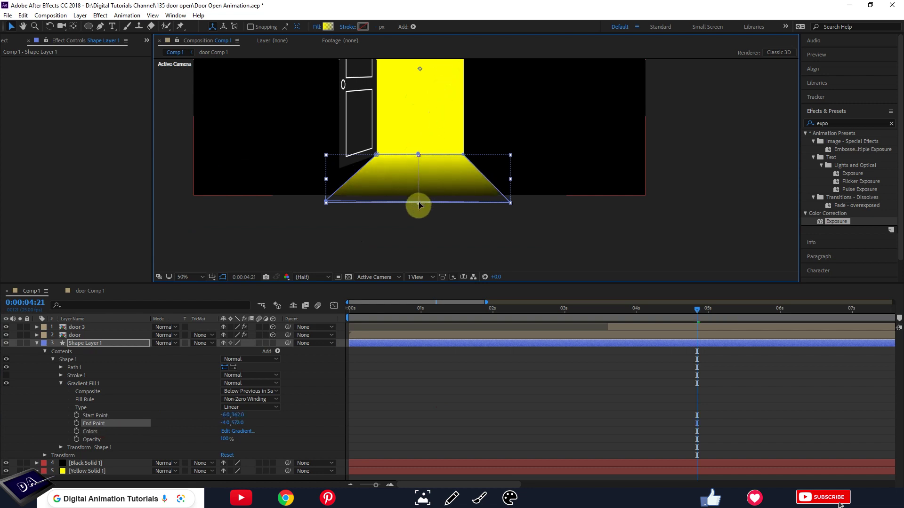
key(period)
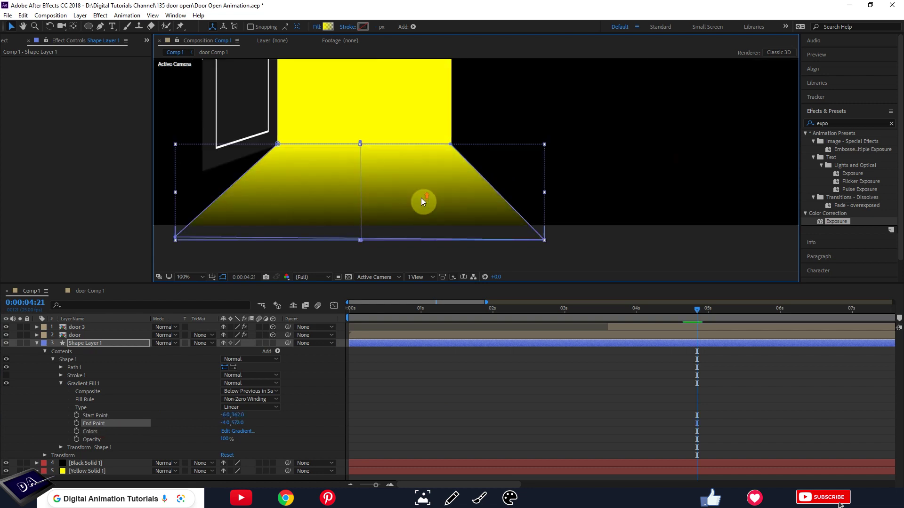
drag(359, 229, 361, 223)
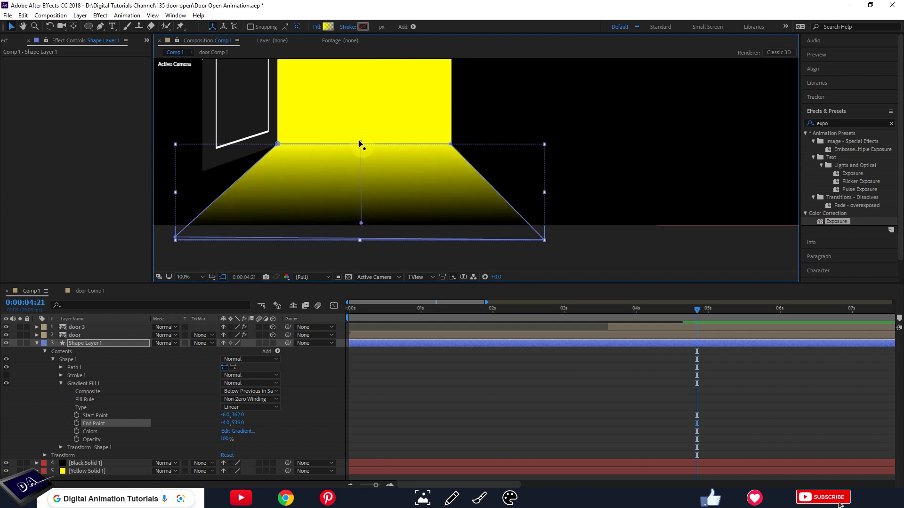
drag(358, 141, 357, 137)
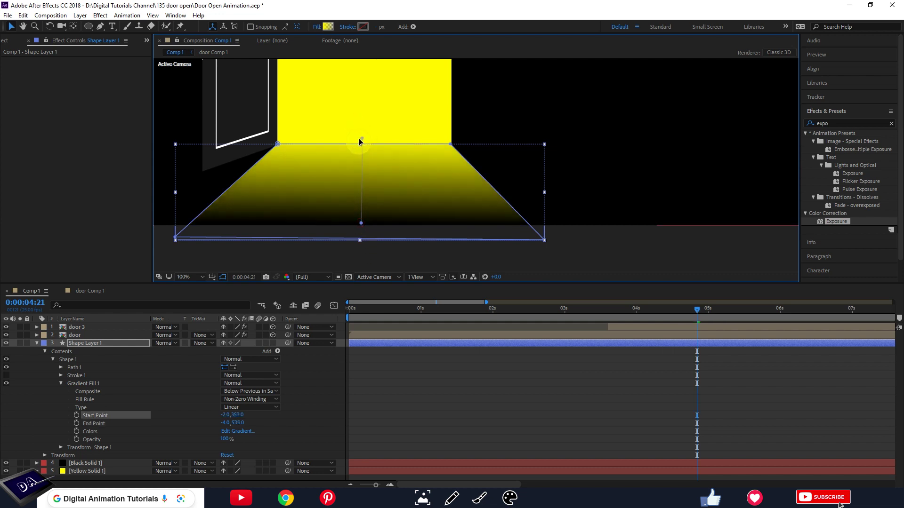
drag(362, 218, 359, 220)
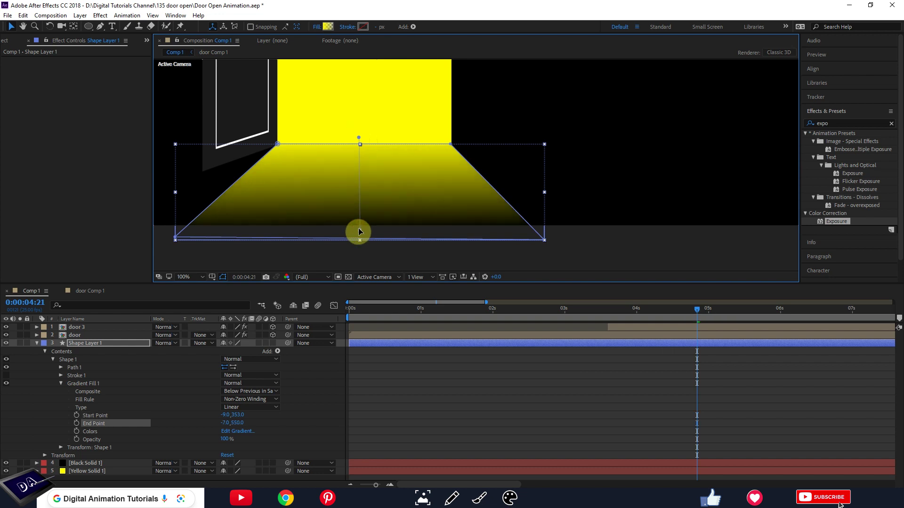
drag(361, 137, 362, 135)
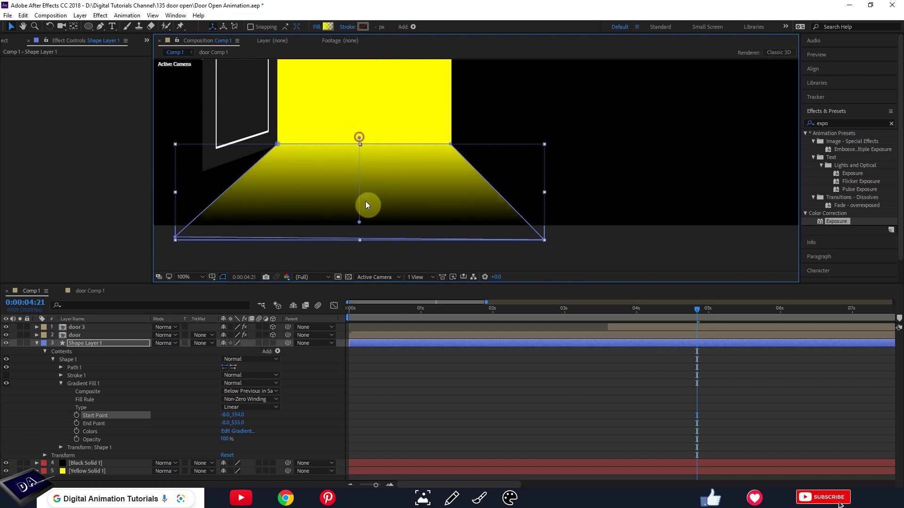
drag(359, 221, 359, 224)
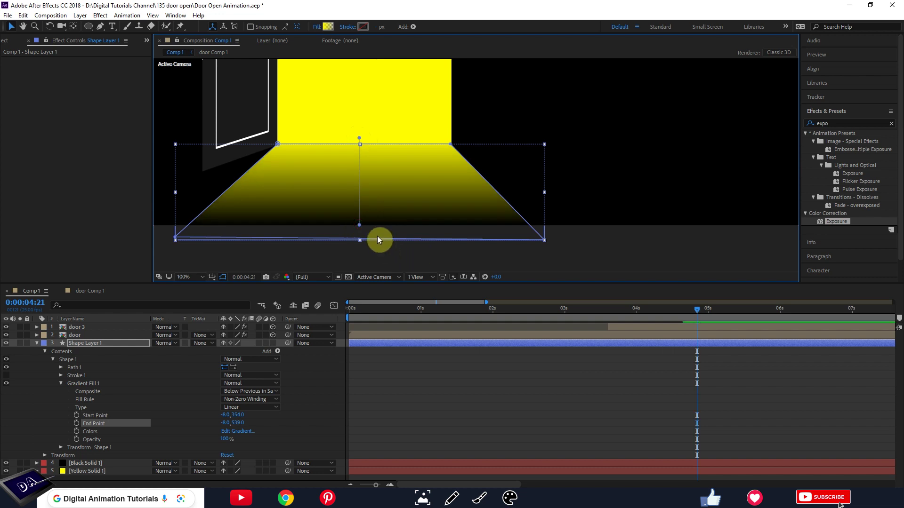
Shift the gradient midpoint to about 51% in the Gradient Editor
click(238, 431)
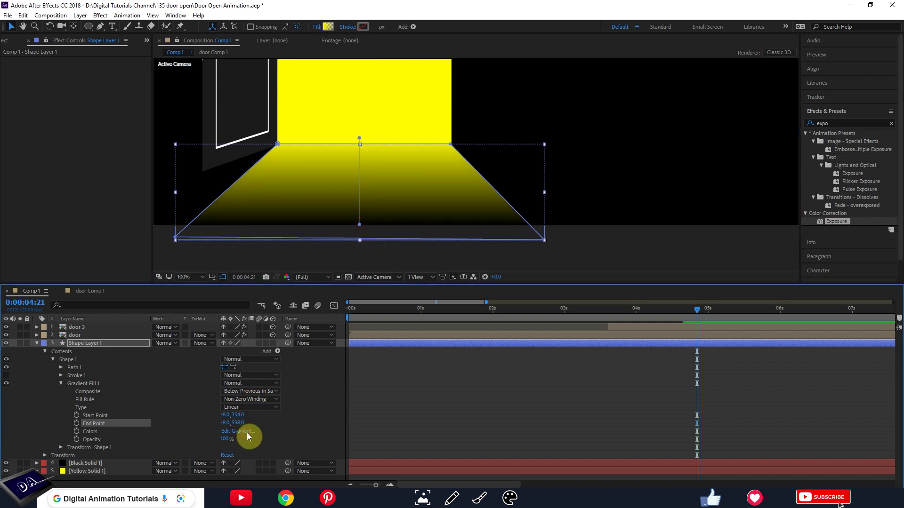
drag(578, 134, 629, 134)
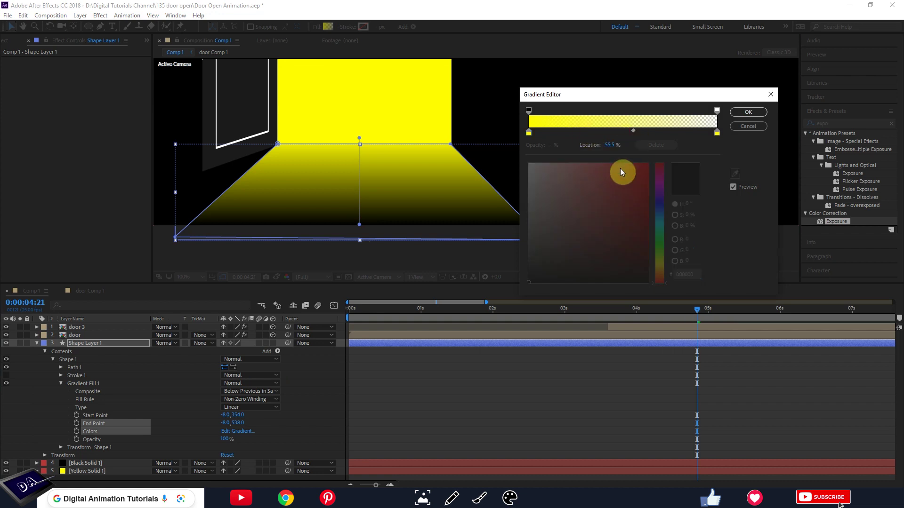
click(740, 113)
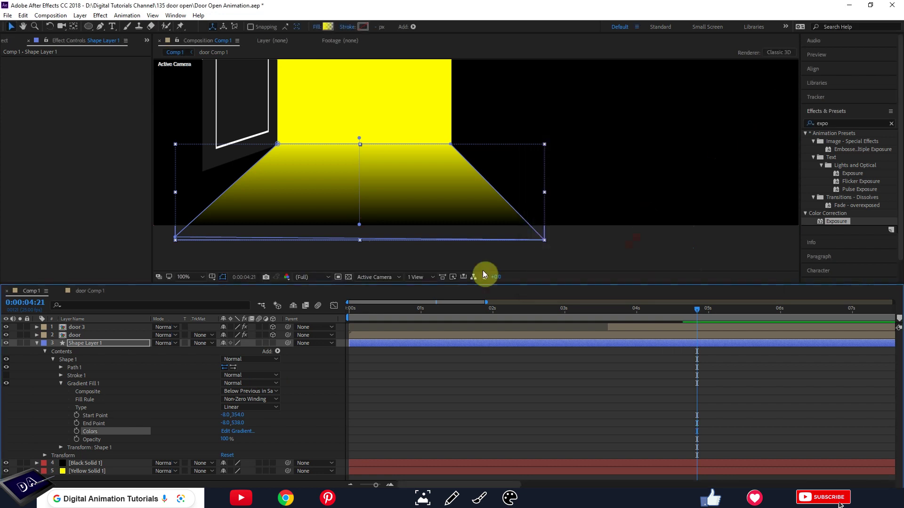
Rewind to 0:00:00:00, fit the comp in the viewer, and preview the door swing
click(438, 254)
drag(632, 310, 349, 309)
click(186, 277)
click(202, 286)
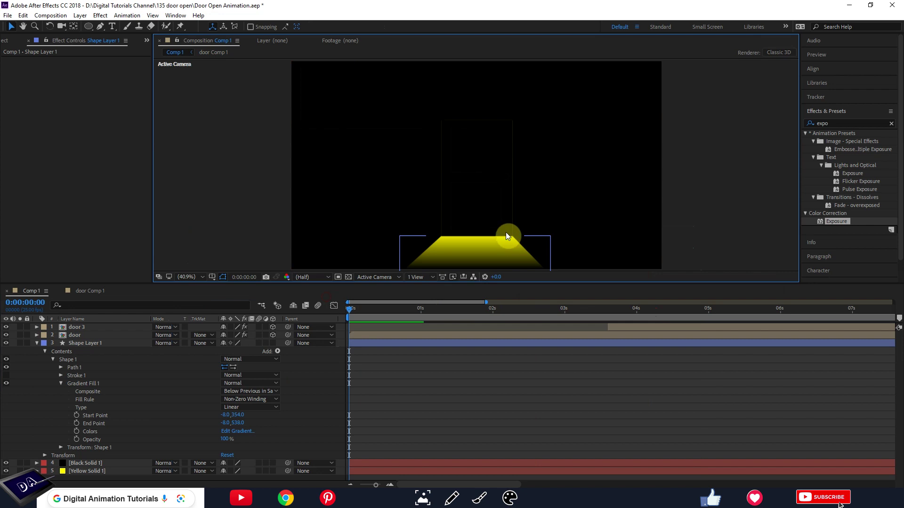
drag(351, 312, 474, 322)
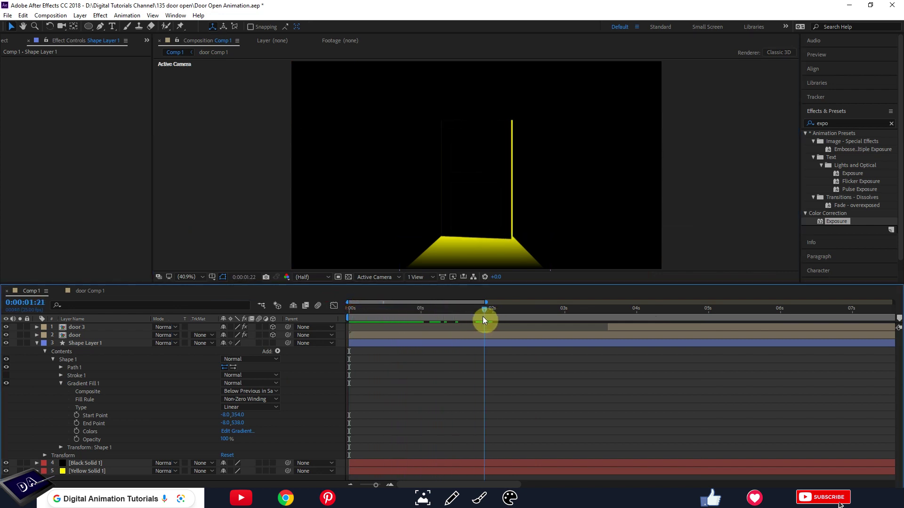
Zoom back to 100% on the door and floor, then set the time to 0:00:01:01
scroll(515, 238, up, 2)
scroll(513, 239, up, 1)
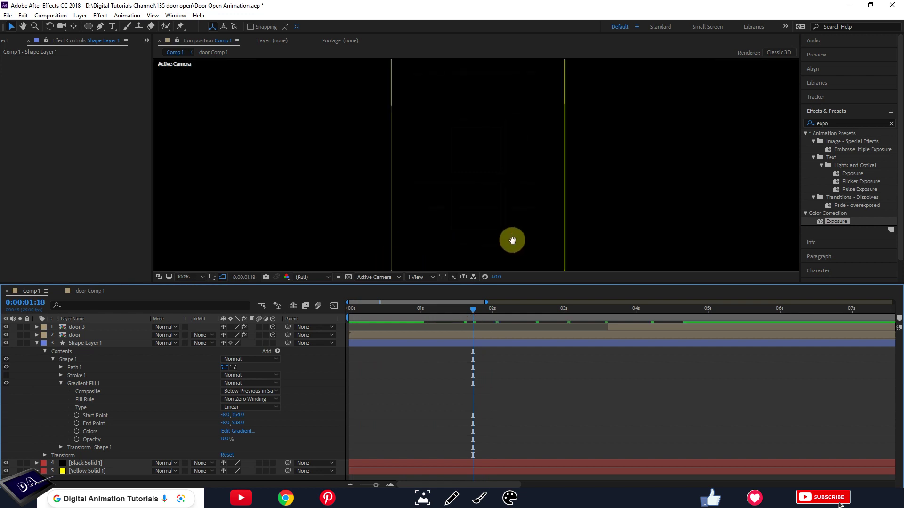
drag(511, 241, 405, 63)
key(v)
click(424, 310)
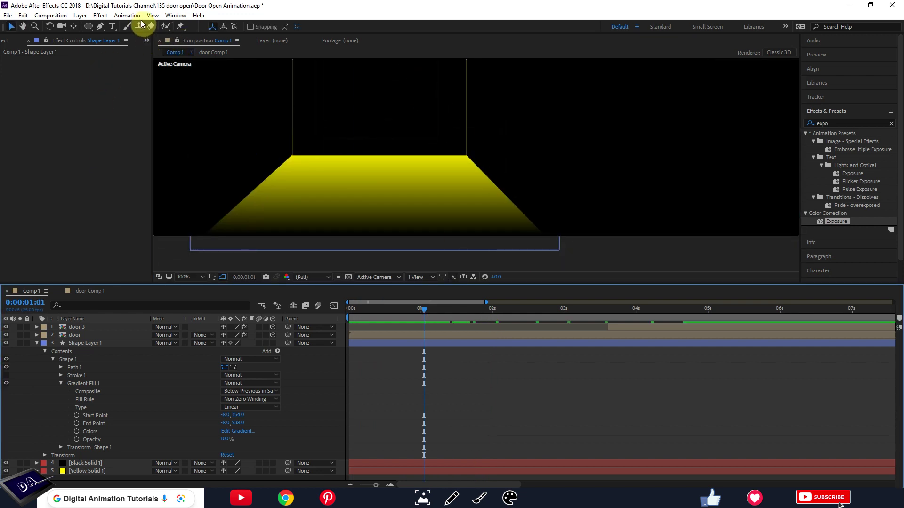
click(102, 29)
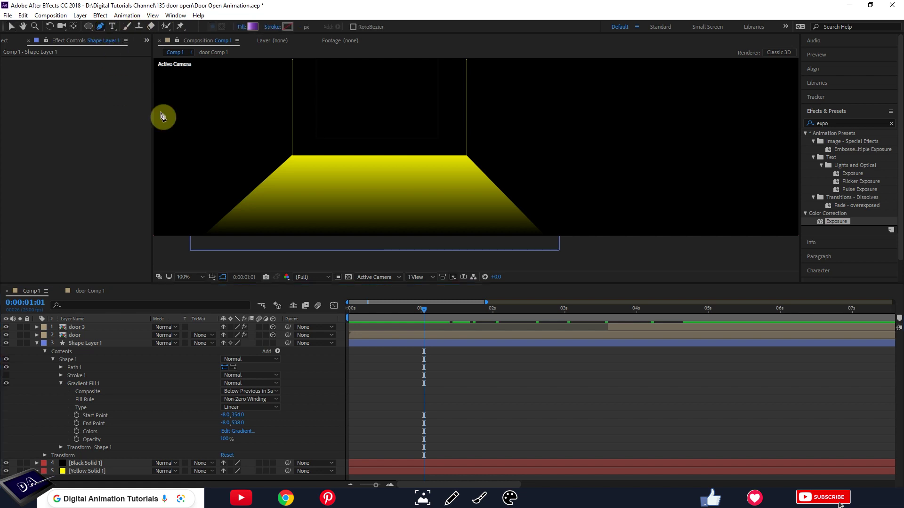
Set the new shape fill to Solid Color, pure red FF0000
click(244, 28)
click(411, 225)
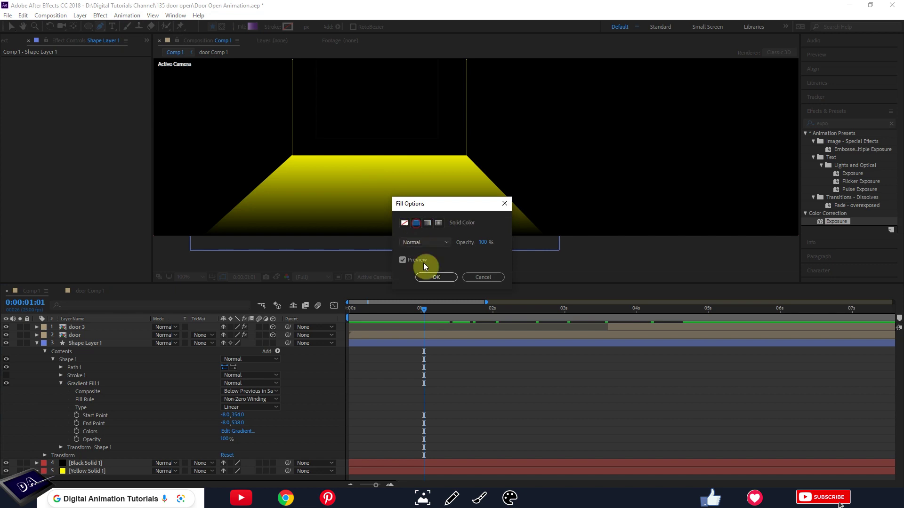
click(421, 276)
click(253, 26)
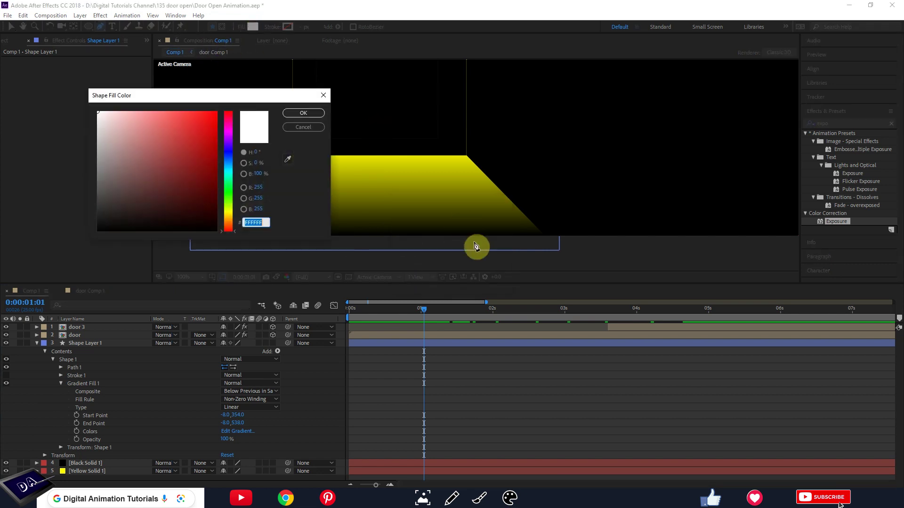
drag(214, 133, 232, 87)
click(303, 113)
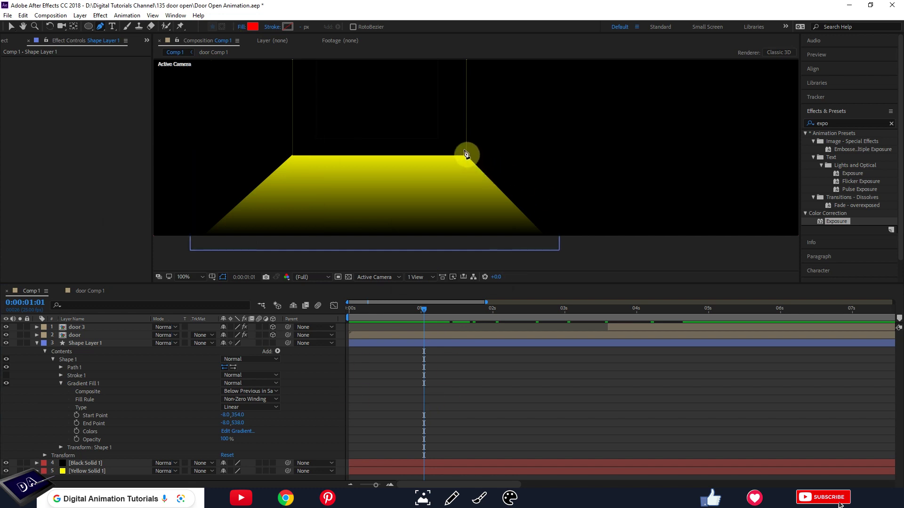
Draw a closed four-point red shape along the floor's right edge, placed above Shape Layer 1
click(464, 151)
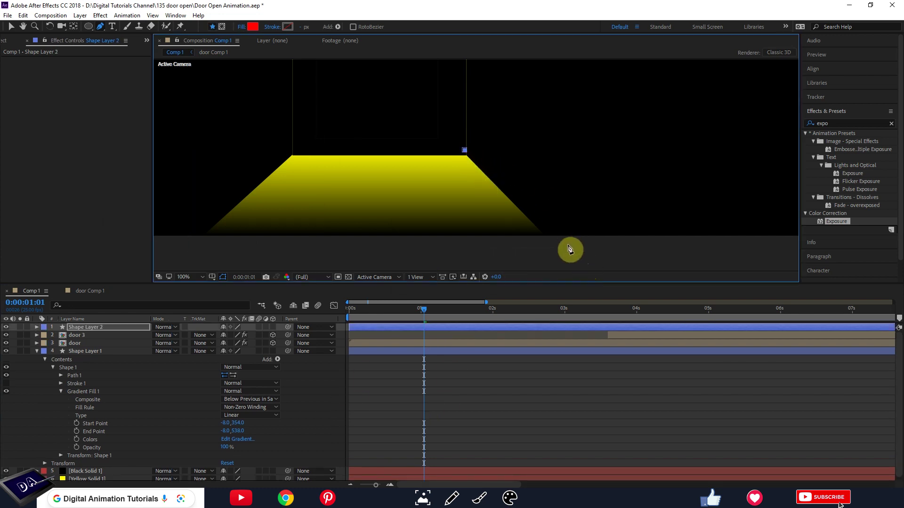
click(539, 249)
click(455, 150)
click(465, 151)
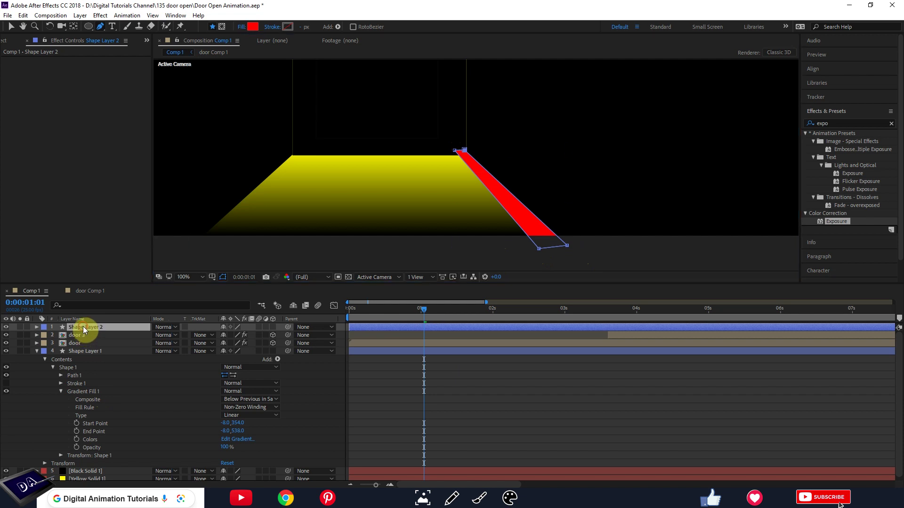
drag(82, 326, 86, 349)
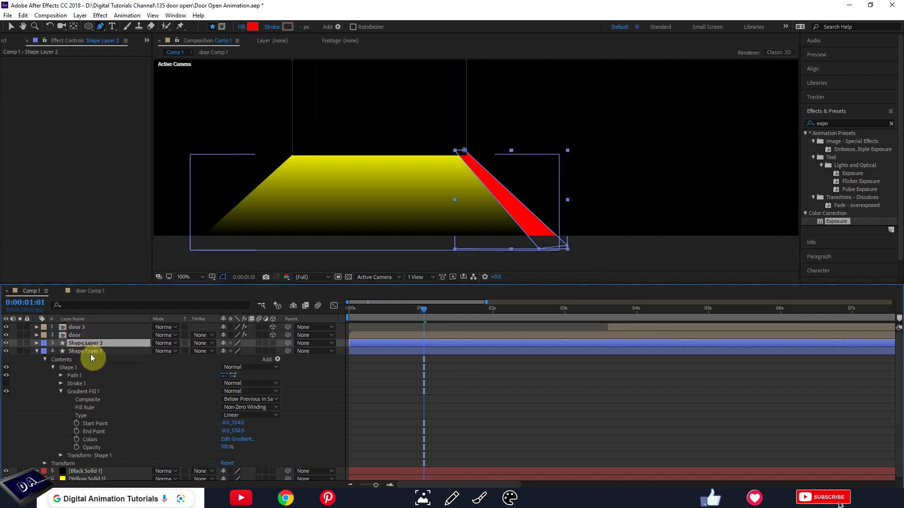
Rename the red shape layer 'mask' and the floor glow layer 'light'
right_click(91, 343)
click(120, 484)
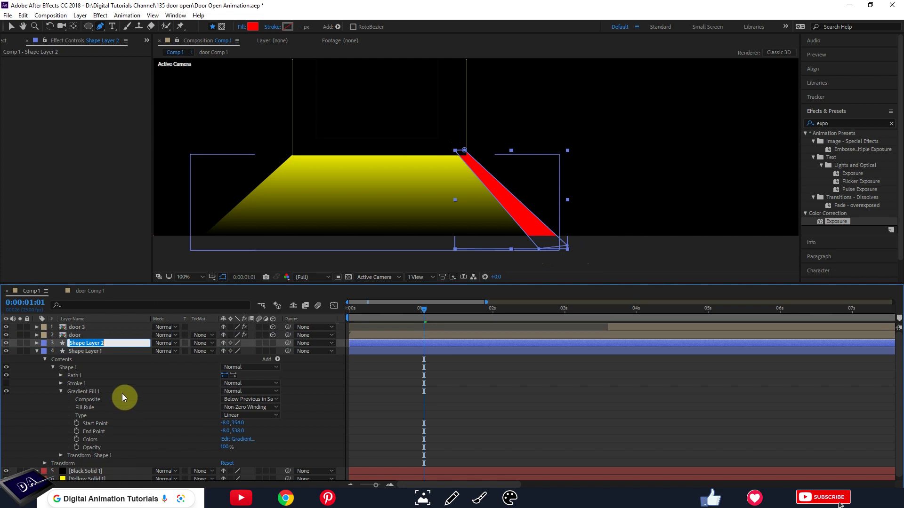
text(mask)
click(72, 365)
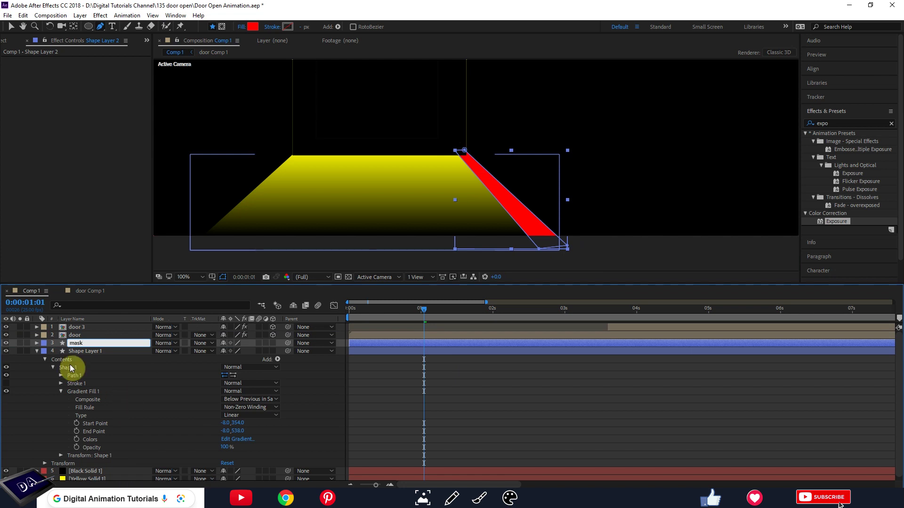
click(77, 353)
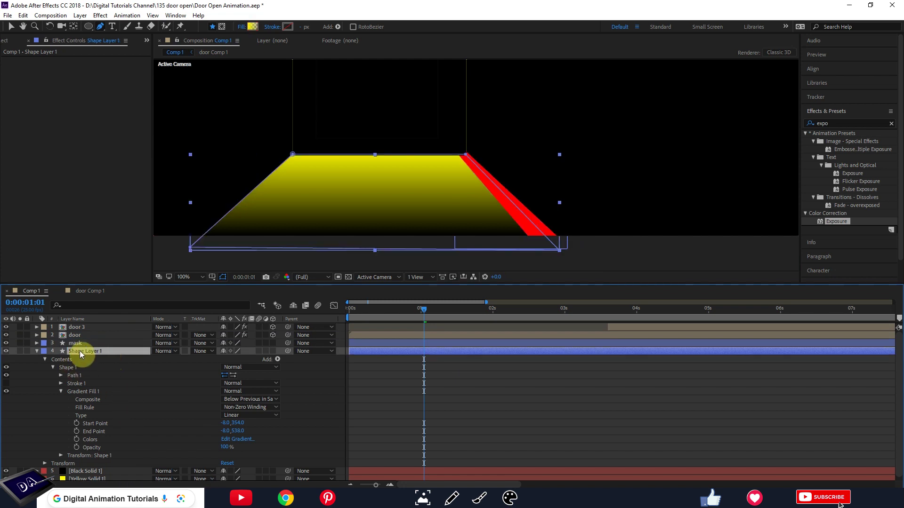
right_click(80, 351)
click(113, 485)
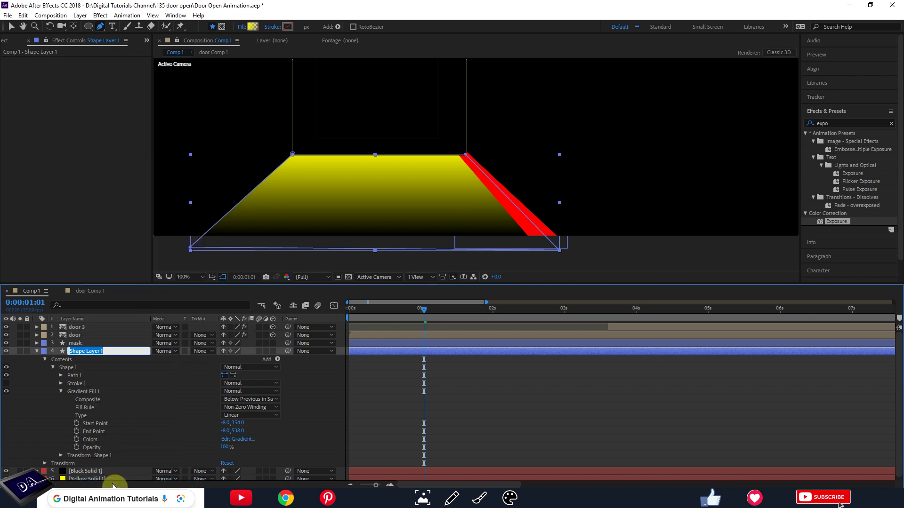
text(light)
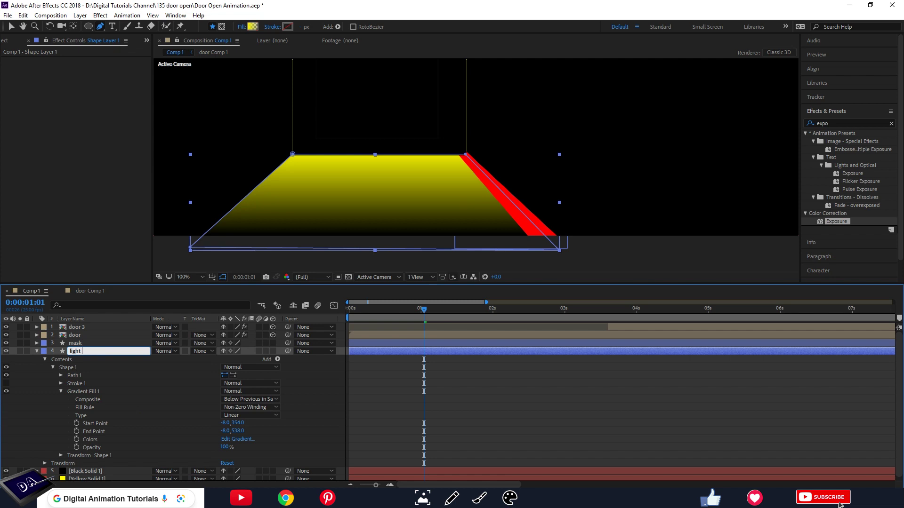
click(104, 353)
Expand the mask layer's Contents > Shape 1 down to its Path property
click(95, 343)
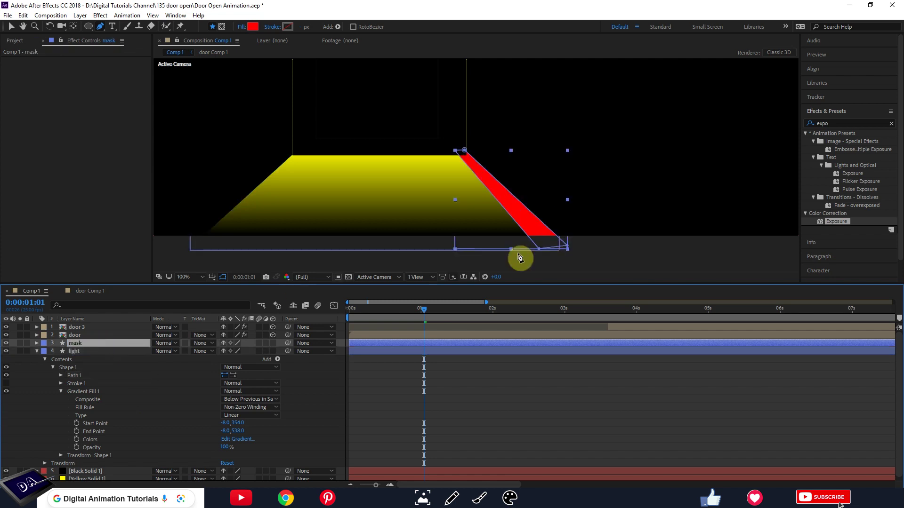
click(422, 313)
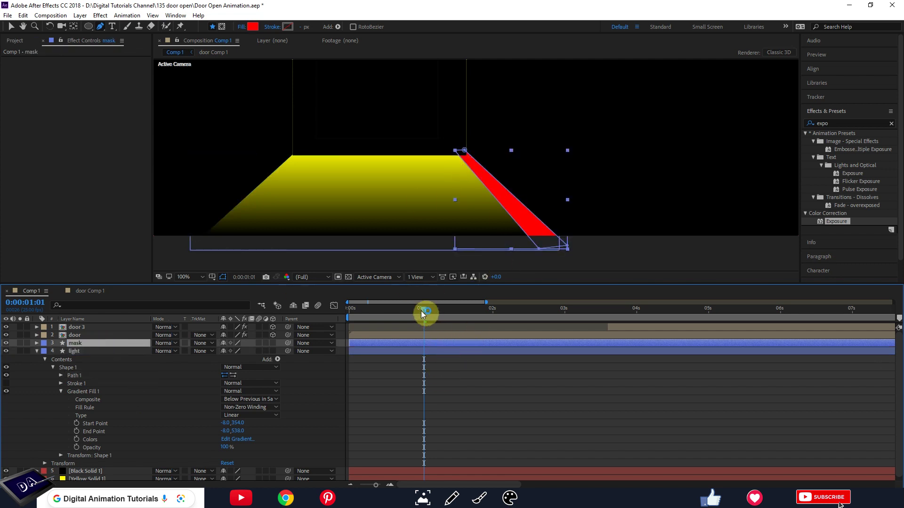
click(51, 361)
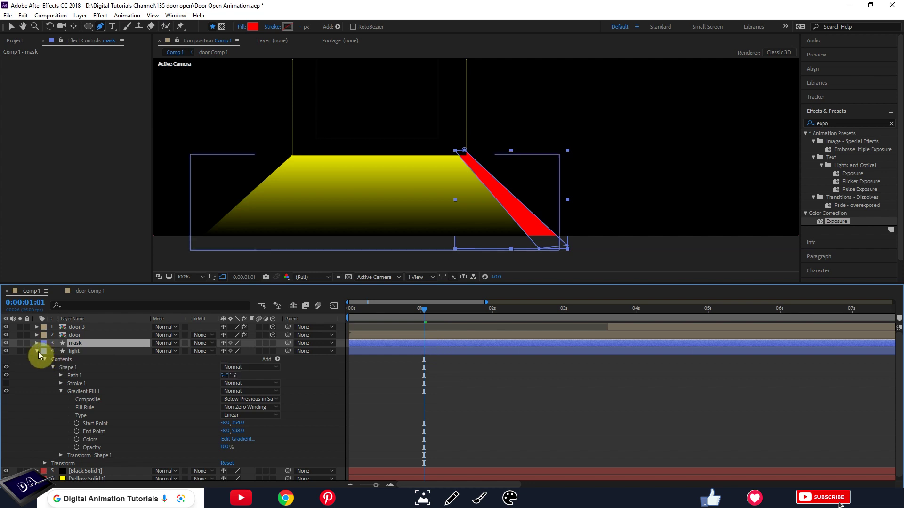
click(38, 351)
click(37, 344)
click(44, 351)
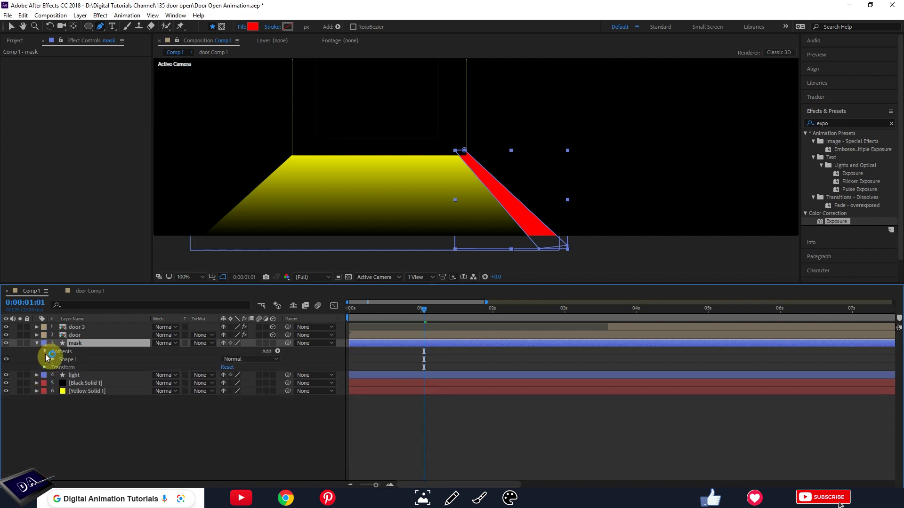
click(53, 360)
click(61, 368)
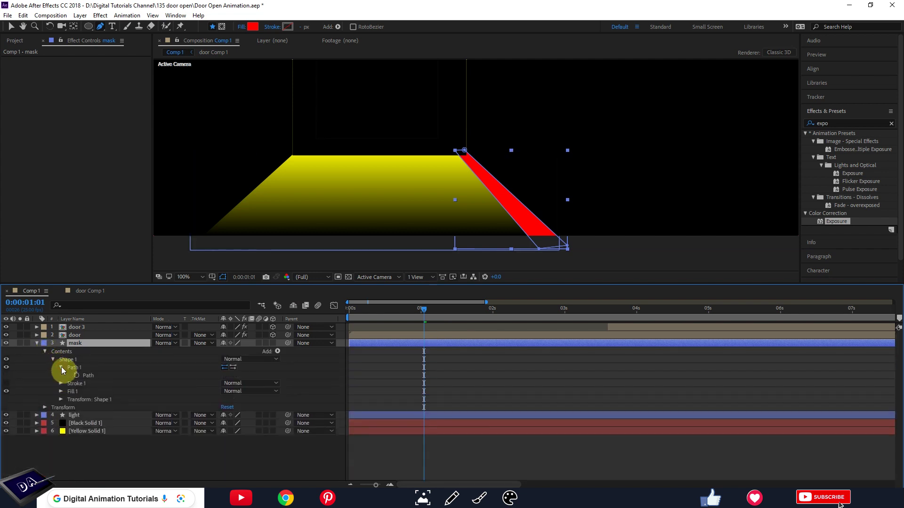
Start Path keyframes at 0:00:01:01, fitting the red strip's corners to the door edge
click(76, 375)
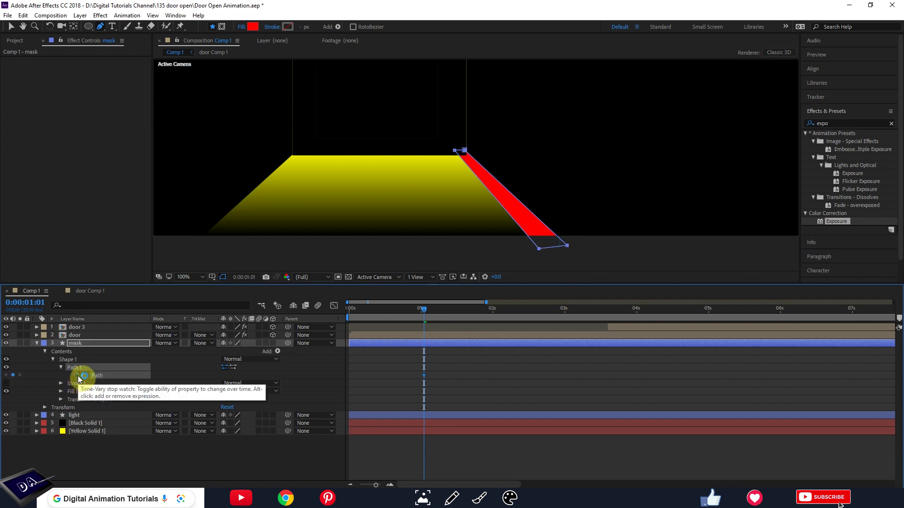
drag(420, 309, 478, 312)
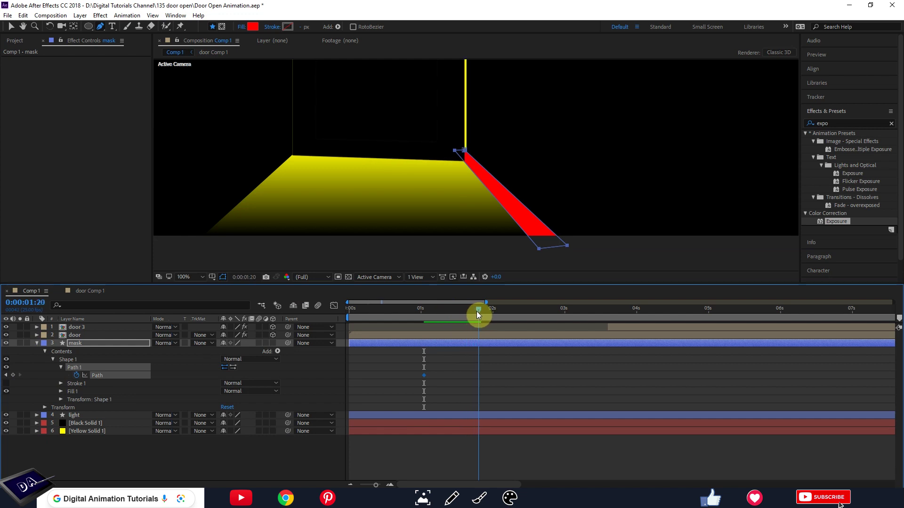
click(12, 376)
click(425, 319)
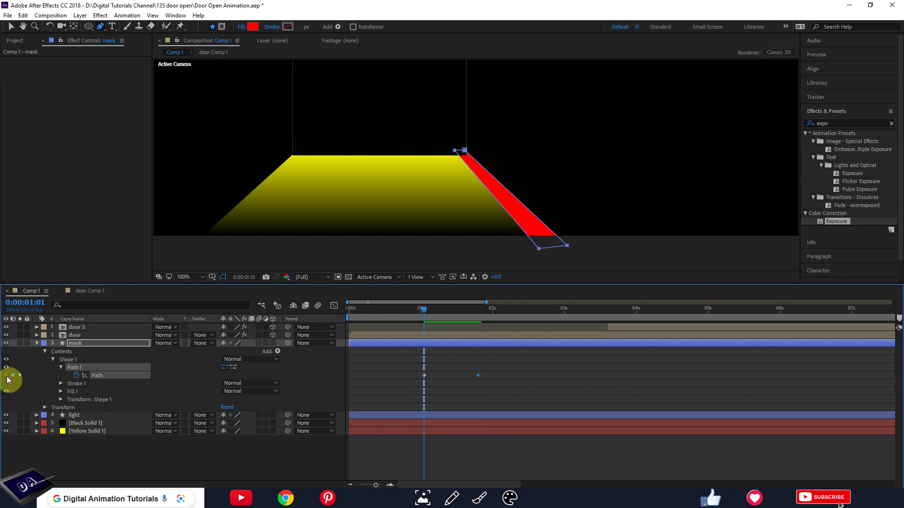
drag(457, 148, 541, 254)
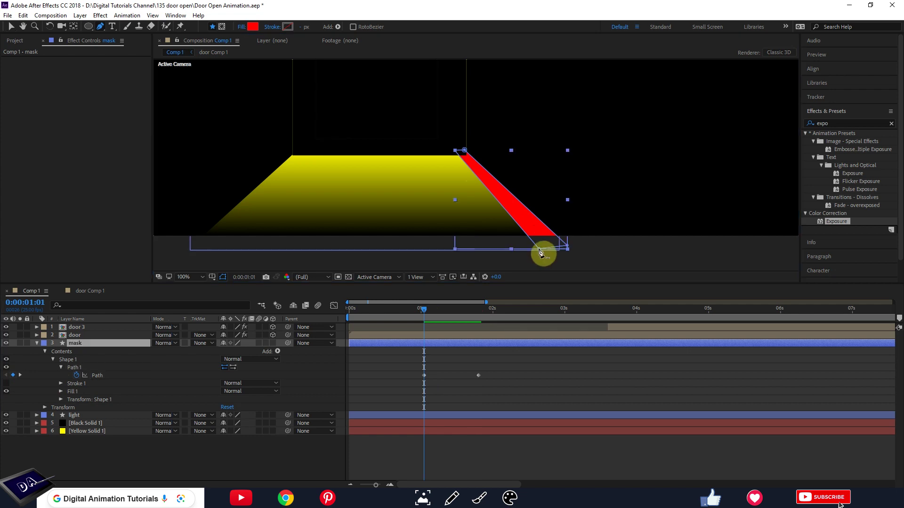
drag(540, 251, 556, 246)
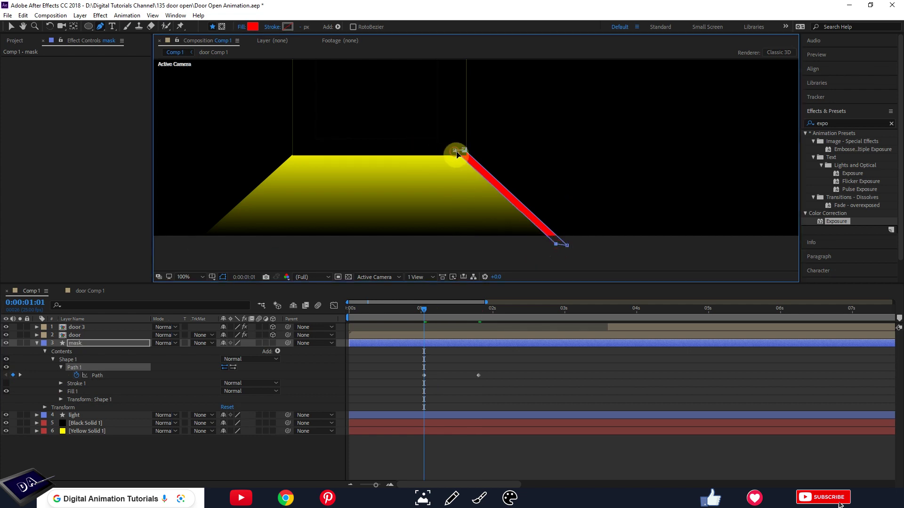
drag(461, 155, 463, 156)
drag(555, 244, 553, 244)
Add mask Path keyframes at later frames up to 2:03, moving the top and bottom-left corners
drag(422, 309, 462, 310)
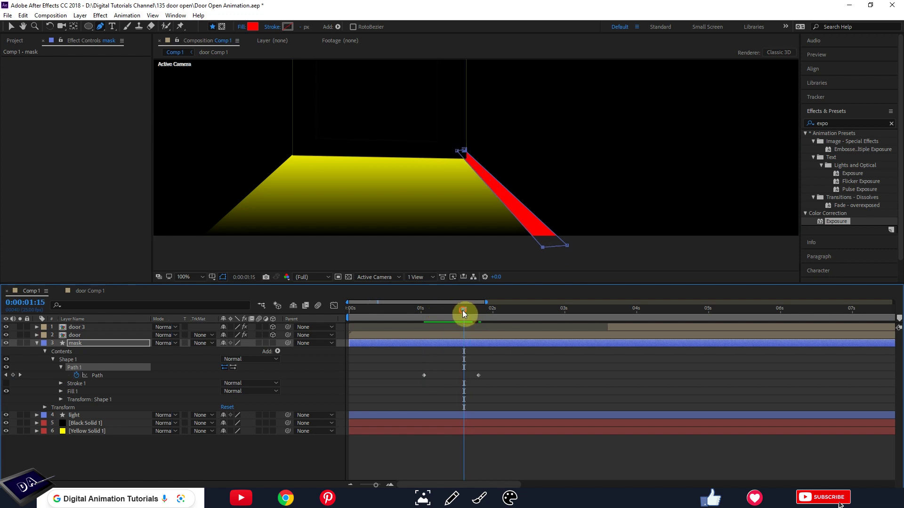
click(458, 153)
drag(457, 153, 460, 152)
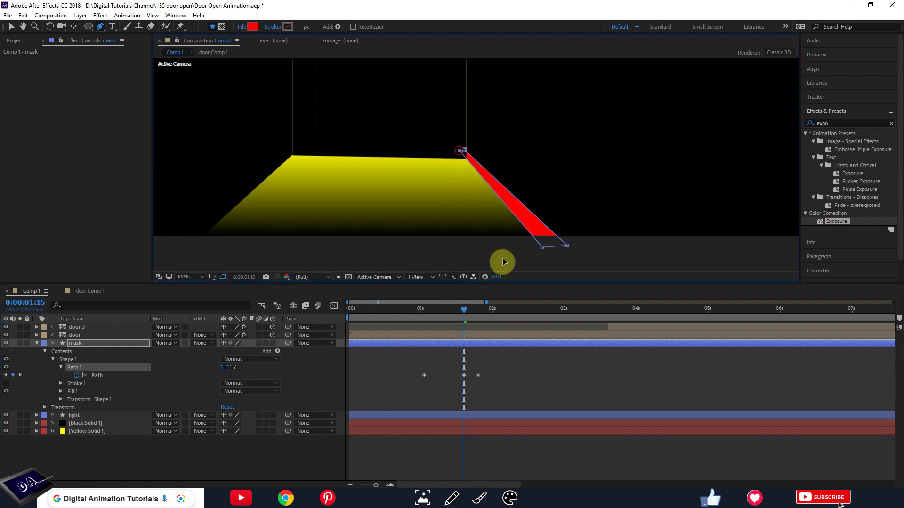
drag(470, 310, 445, 311)
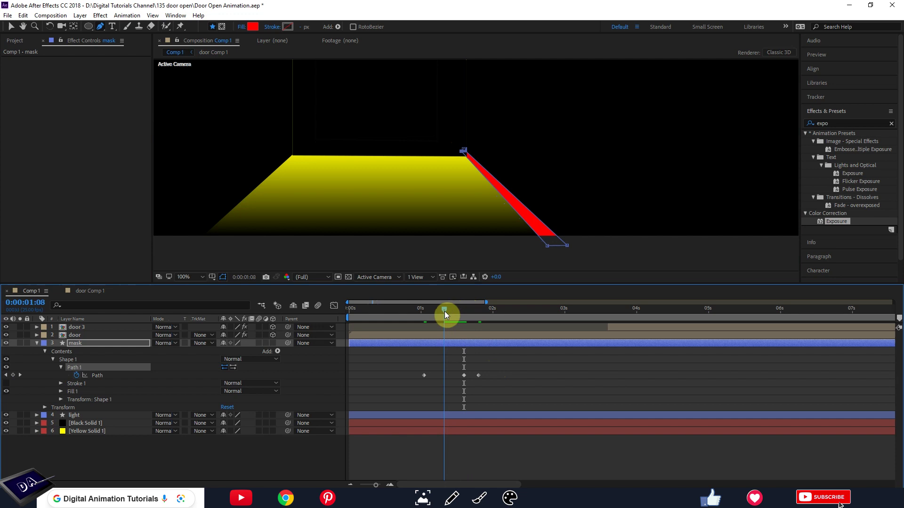
scroll(471, 162, up, 2)
click(447, 310)
drag(448, 309, 501, 310)
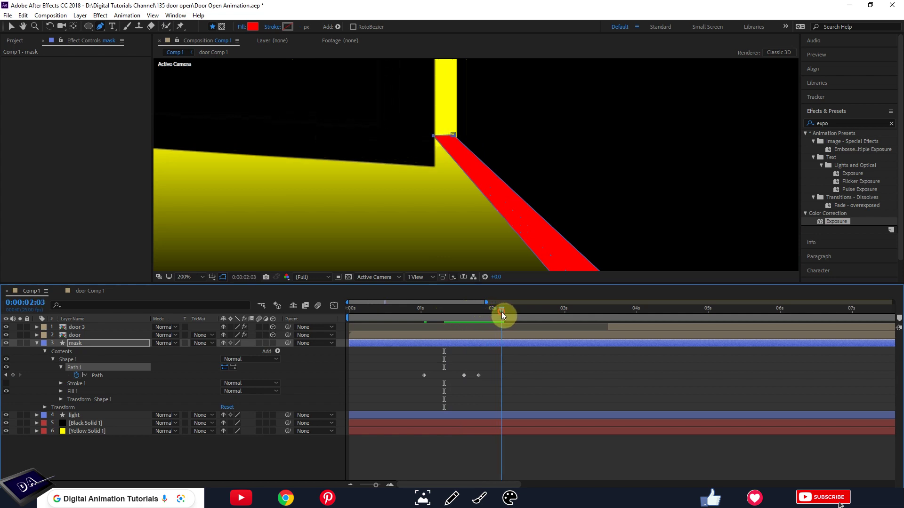
scroll(482, 203, down, 2)
drag(538, 248, 503, 254)
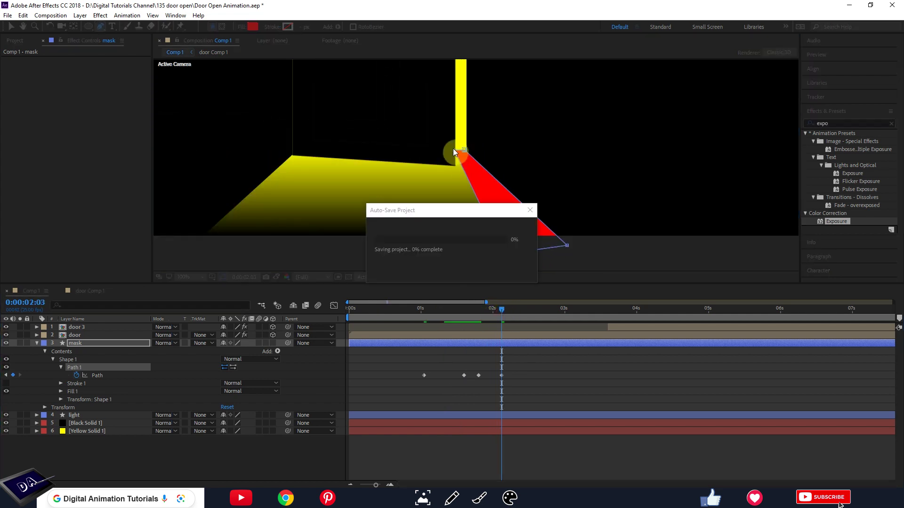
drag(454, 150, 448, 153)
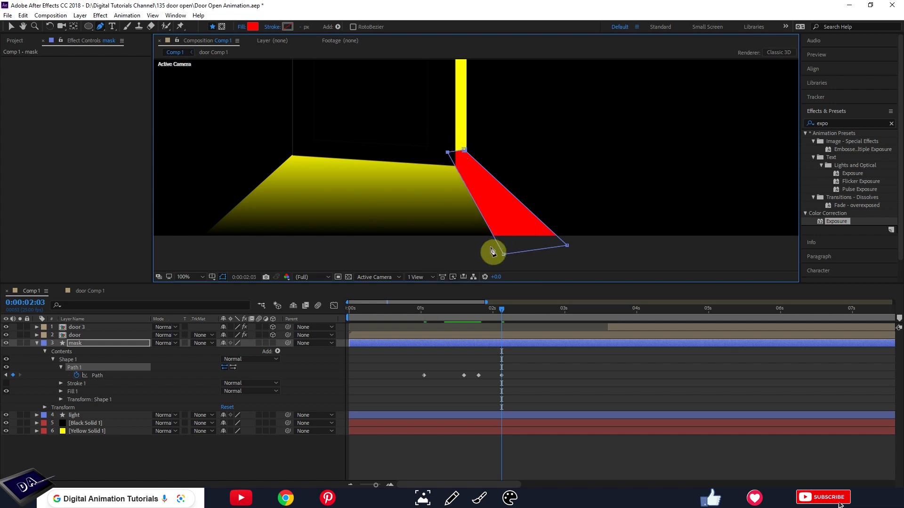
drag(501, 311, 489, 312)
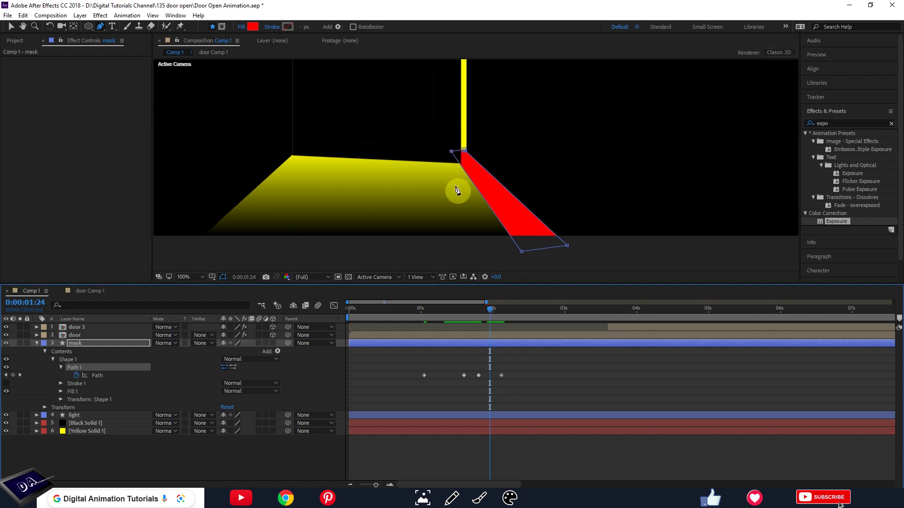
Reshape the mask corners at 1:24 and 2:08, widening the strip leftward
key(period)
drag(426, 138, 432, 140)
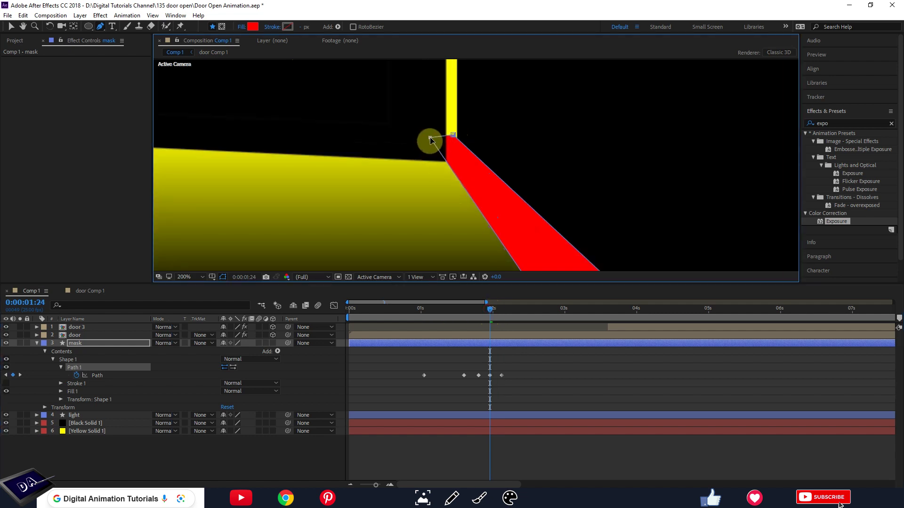
key(comma)
drag(521, 252, 523, 252)
drag(489, 309, 519, 312)
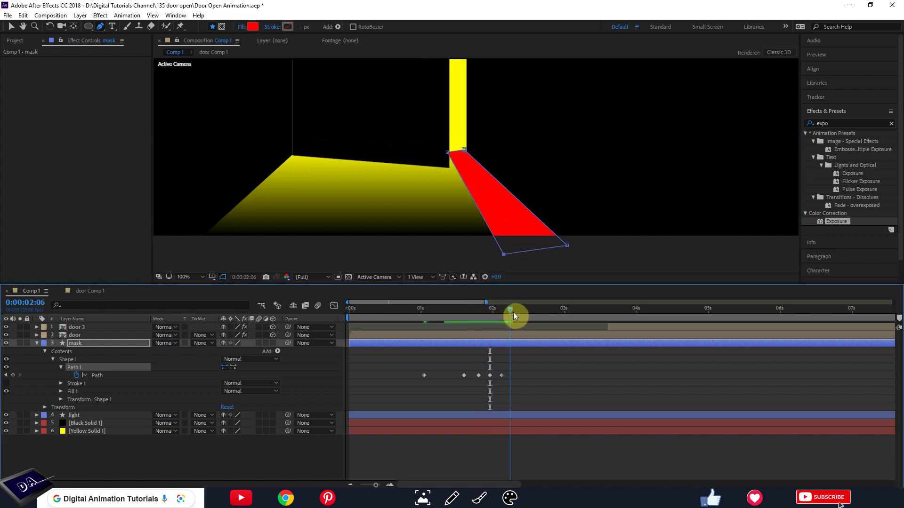
drag(448, 152, 440, 152)
drag(501, 257, 466, 257)
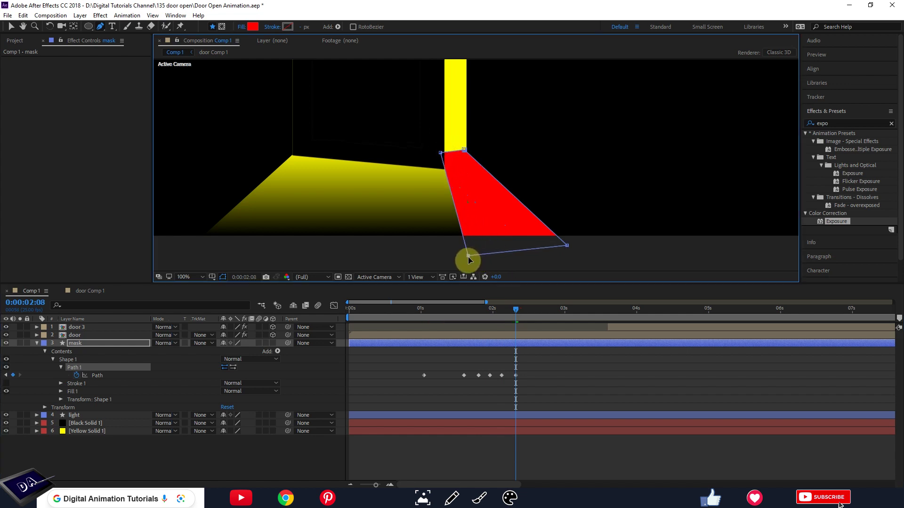
Keyframe the mask at 2:10 through 2:15, pulling the left corners out to the door edge, and save
drag(514, 309, 526, 313)
drag(439, 154, 431, 158)
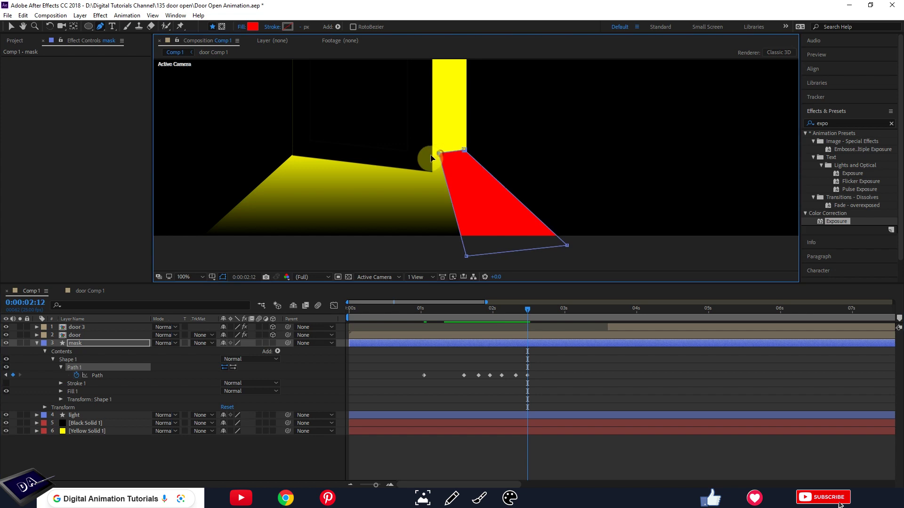
drag(466, 256, 450, 258)
key(ctrl+s)
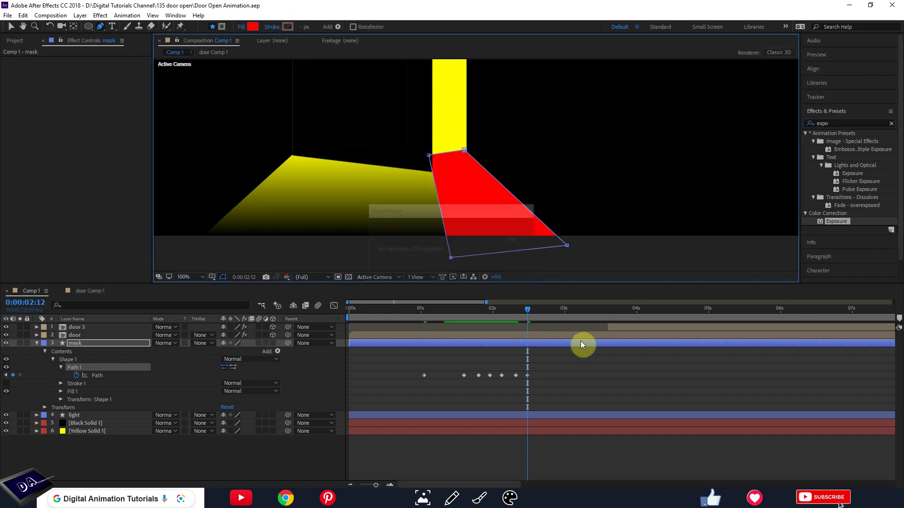
drag(520, 312, 541, 318)
drag(452, 259, 413, 262)
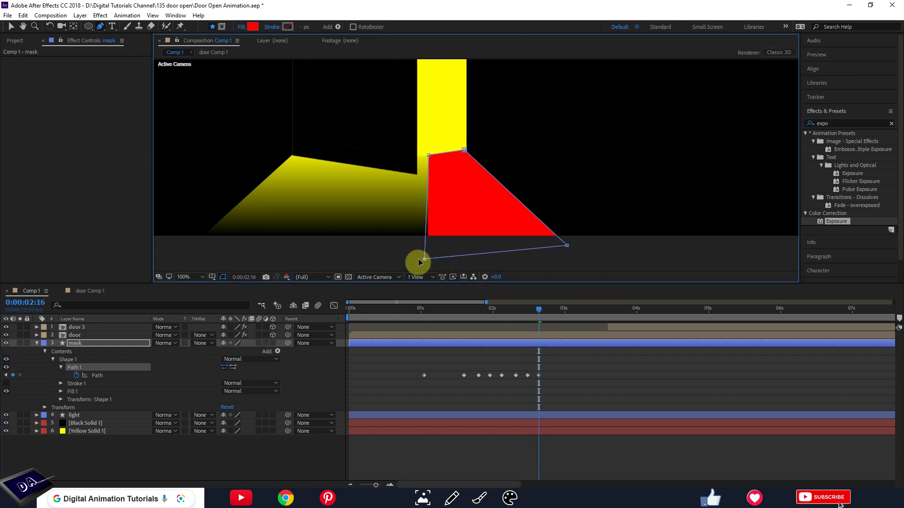
drag(424, 156, 418, 155)
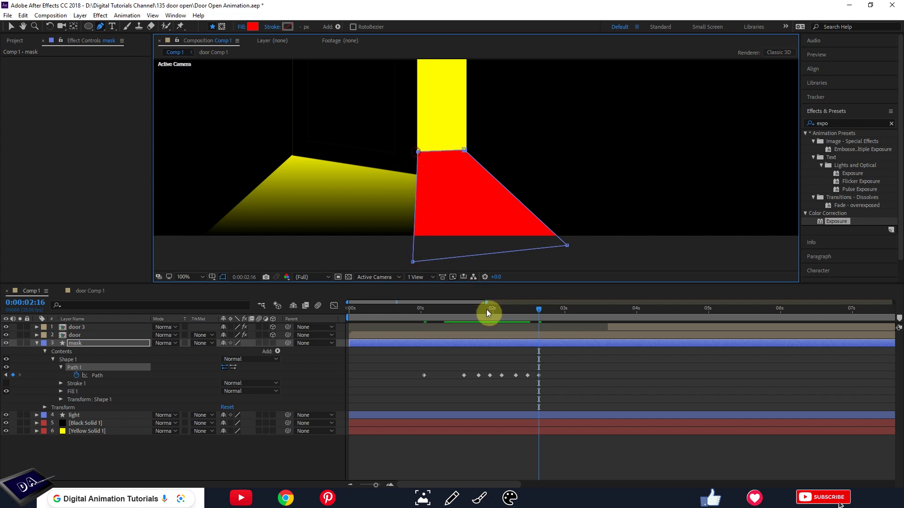
drag(412, 261, 413, 261)
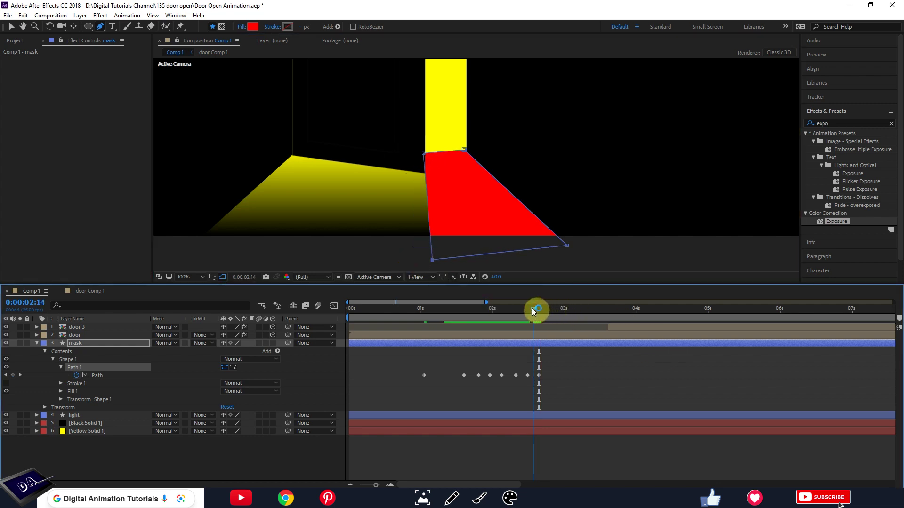
Move the left corners far left at 2:24, then fine-tune them at 2:20
drag(539, 310, 561, 310)
drag(419, 151, 382, 151)
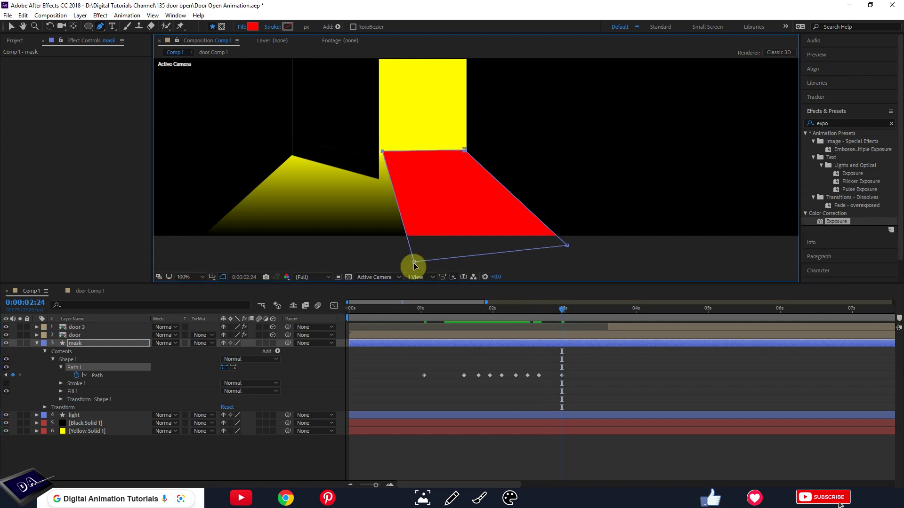
drag(414, 262, 369, 262)
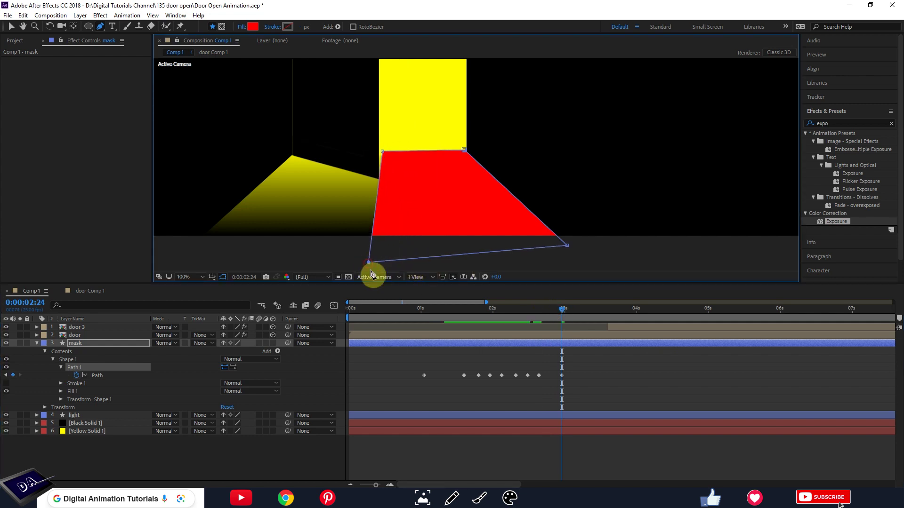
click(604, 379)
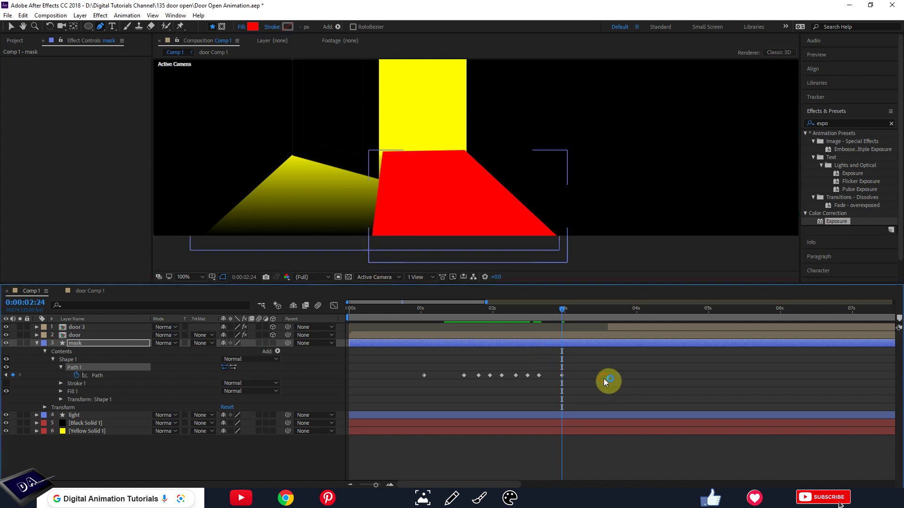
drag(558, 309, 546, 309)
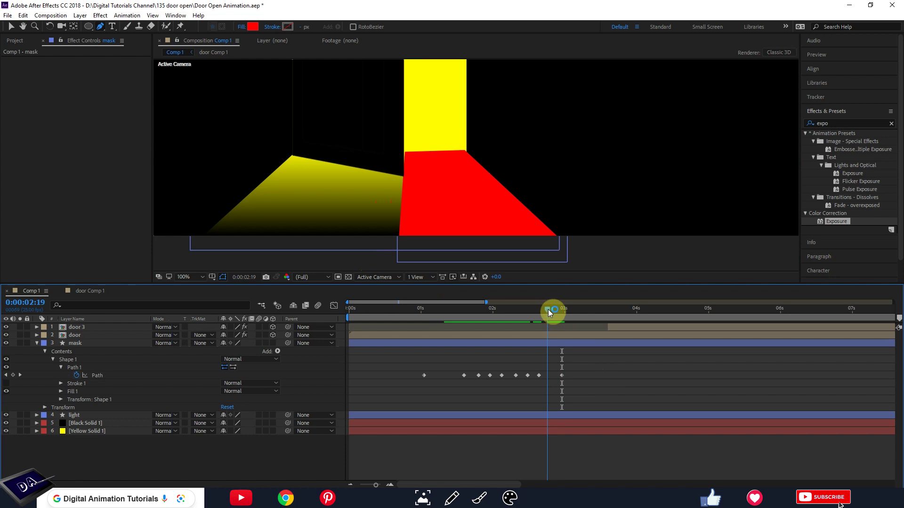
drag(548, 309, 550, 310)
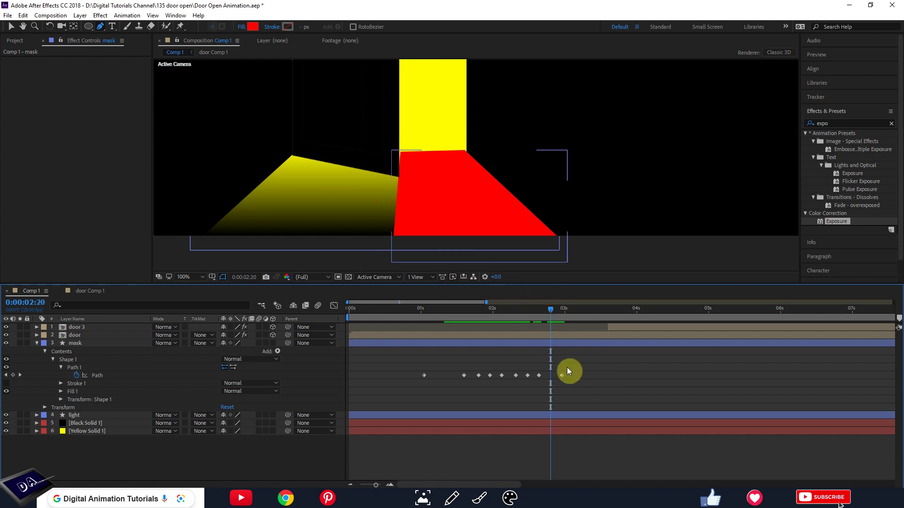
click(97, 375)
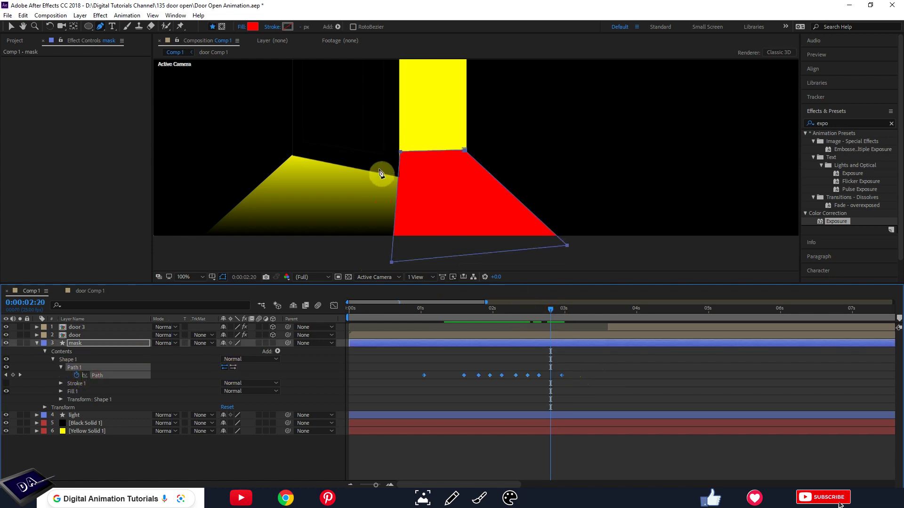
click(400, 151)
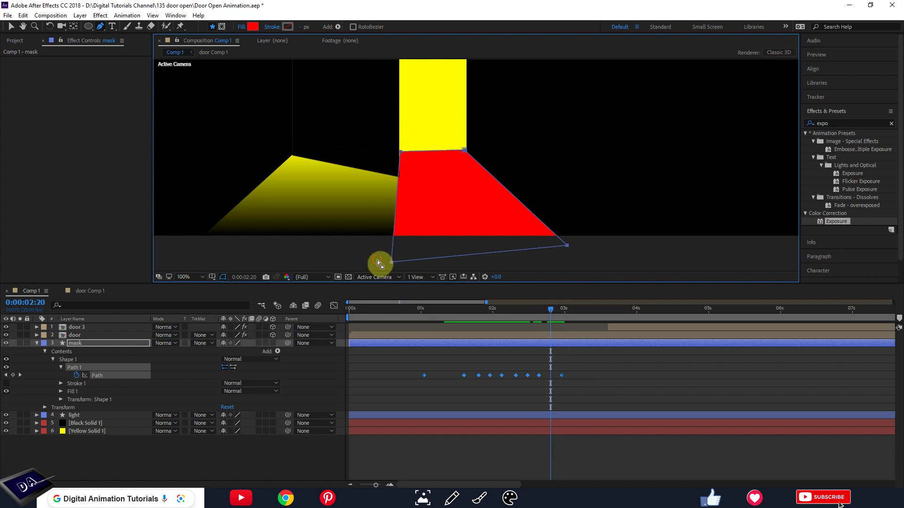
drag(392, 262, 394, 261)
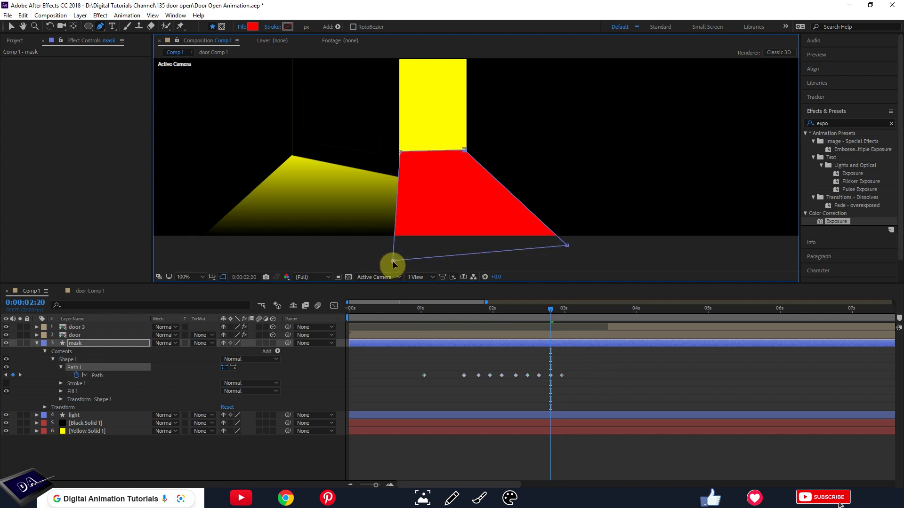
drag(400, 152, 402, 151)
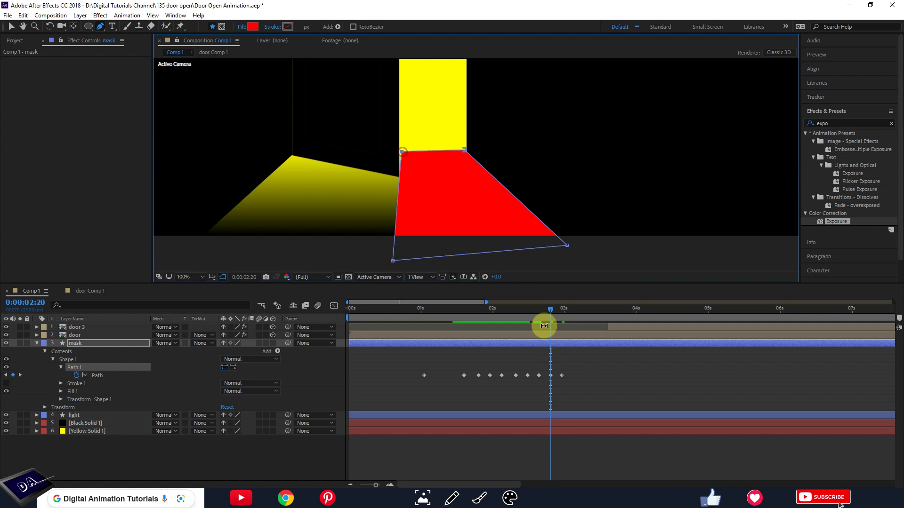
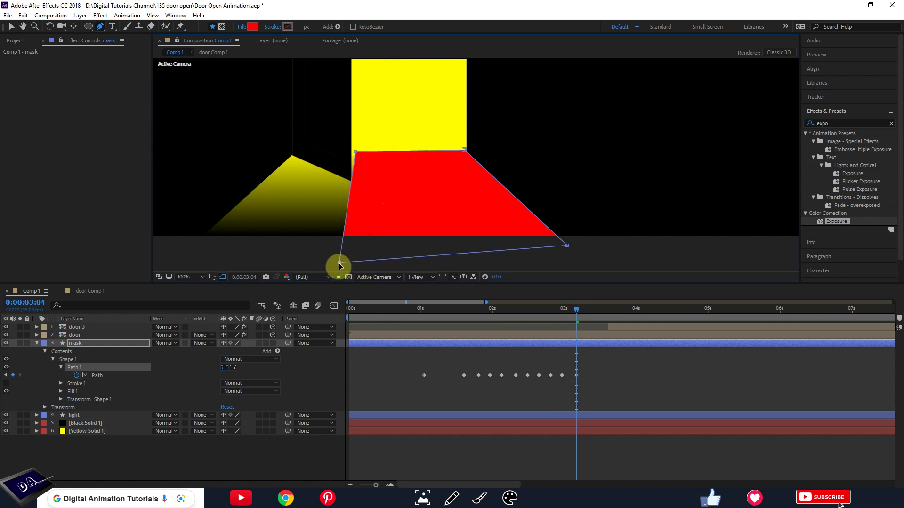
Keyframe the mask's left corners onto the door edge at 3:06 and 3:13
drag(575, 311, 587, 309)
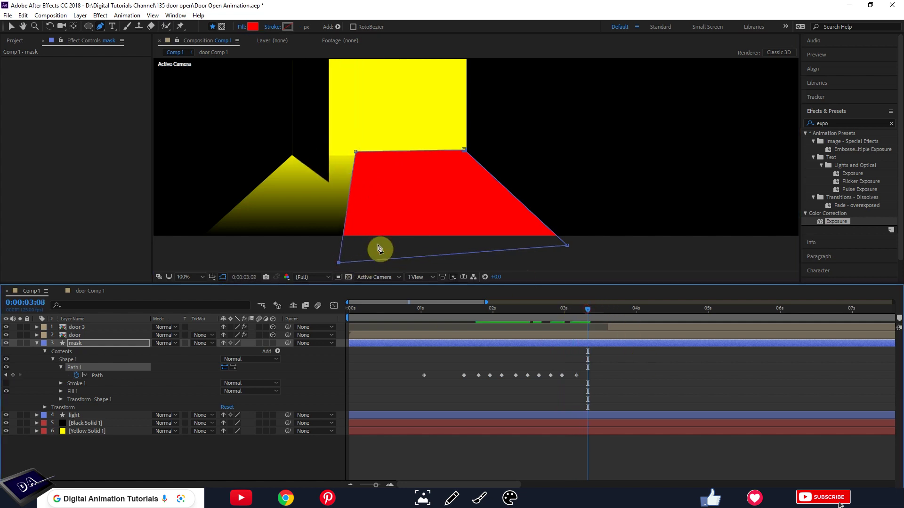
drag(355, 152, 338, 152)
drag(338, 264, 303, 262)
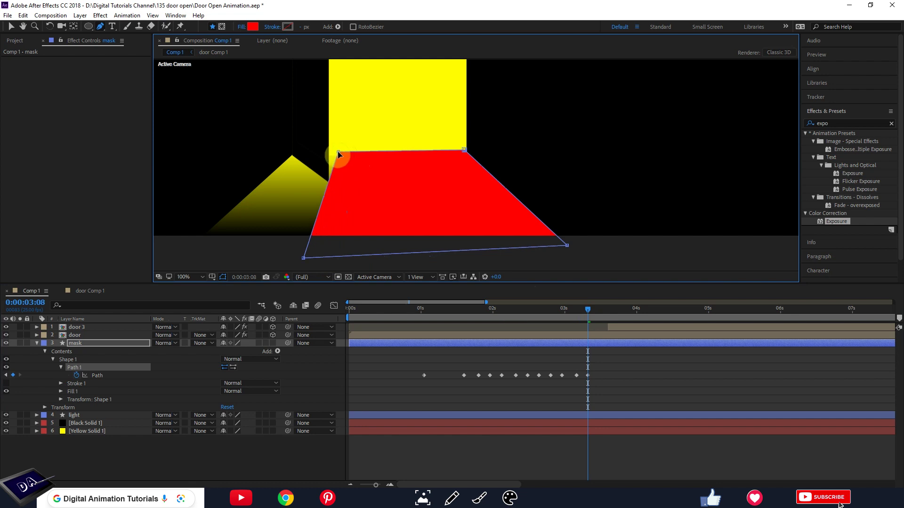
drag(586, 308, 603, 311)
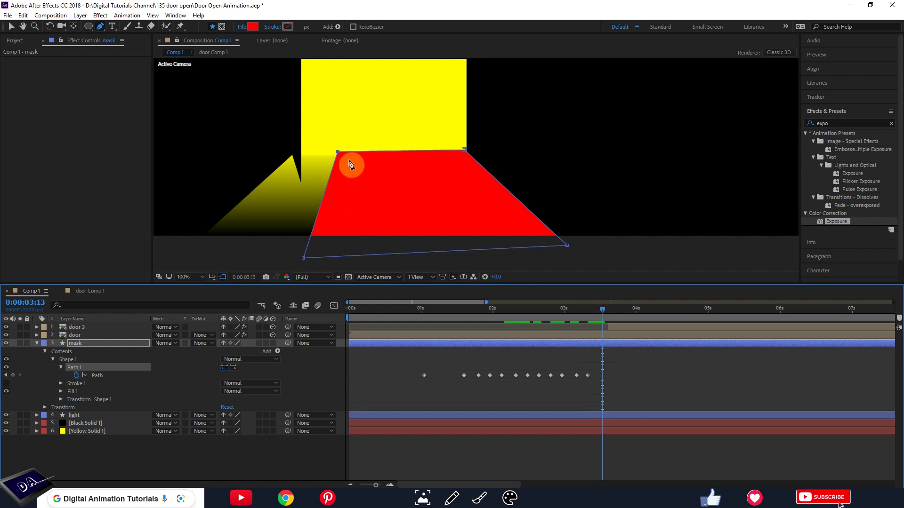
drag(337, 152, 315, 148)
drag(303, 258, 272, 260)
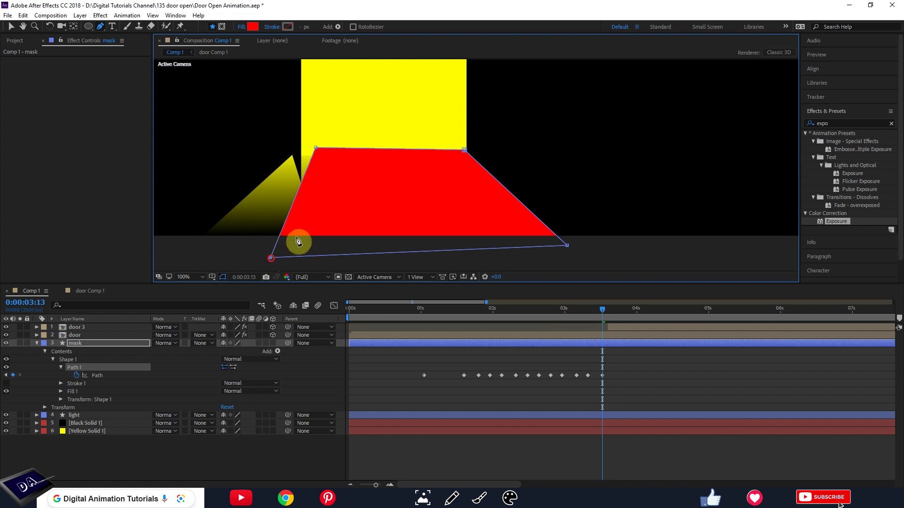
Shift the mask's top-left and bottom-left corners further left to match the door at 3:17
drag(602, 310, 613, 313)
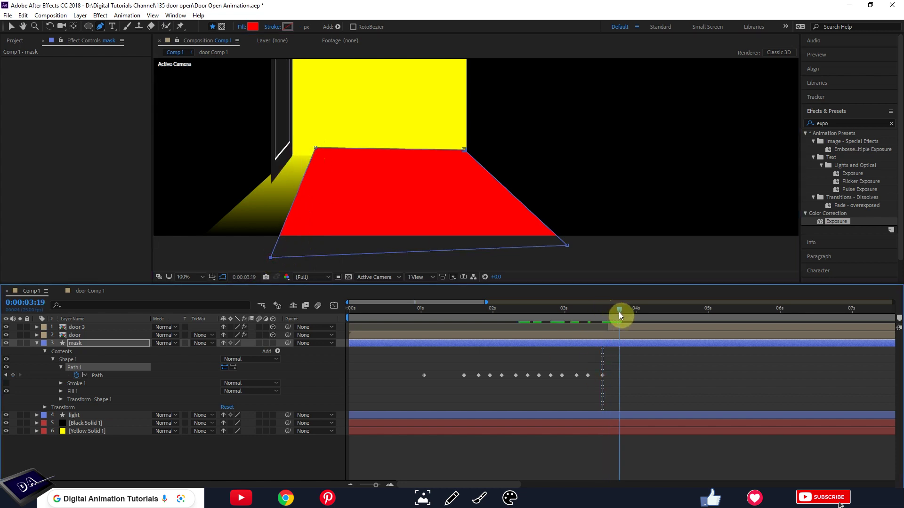
drag(316, 148, 300, 147)
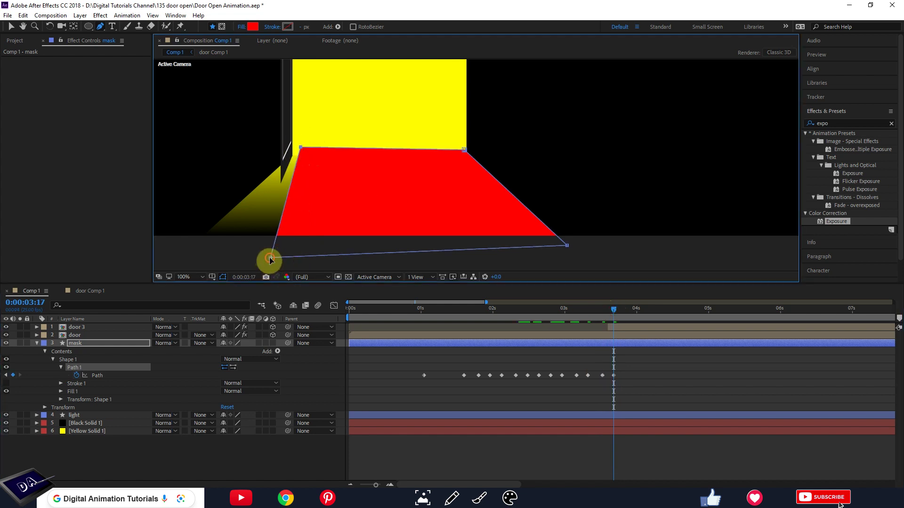
drag(270, 258, 247, 258)
drag(300, 147, 295, 147)
drag(248, 258, 251, 258)
Stretch the mask's bottom-left corner far left at 3:21 and 3:22
drag(617, 310, 645, 310)
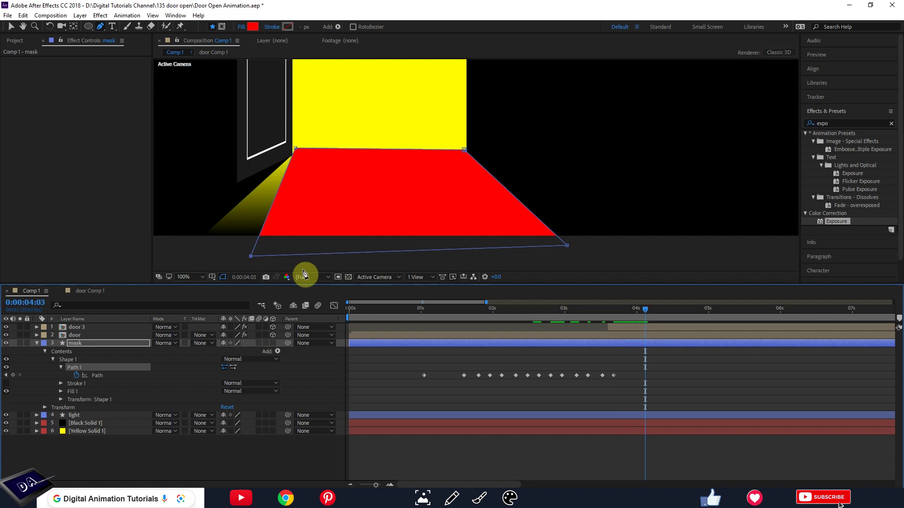
click(235, 260)
drag(235, 259, 179, 250)
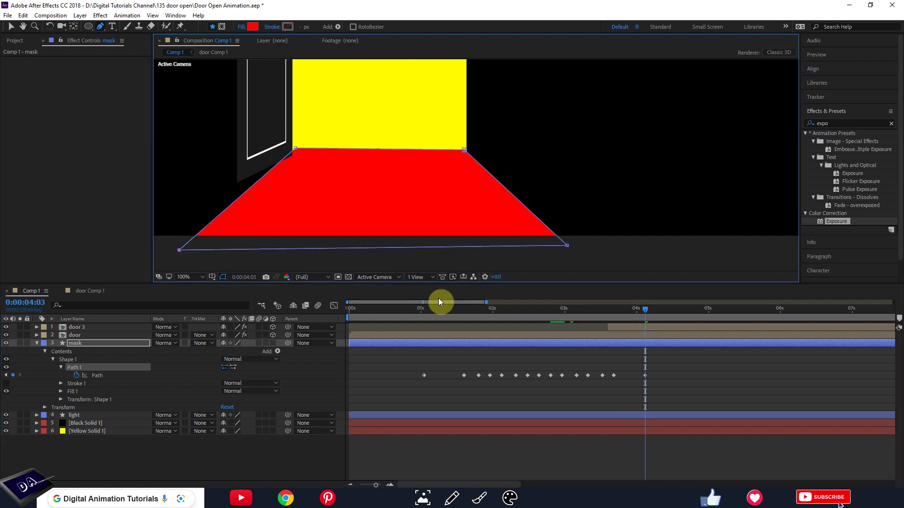
drag(609, 312, 620, 312)
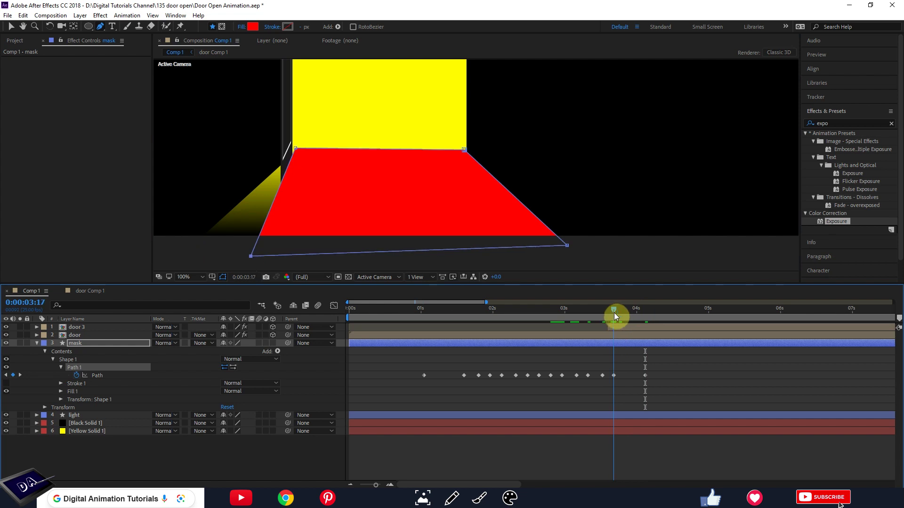
drag(620, 312, 629, 314)
drag(218, 253, 190, 253)
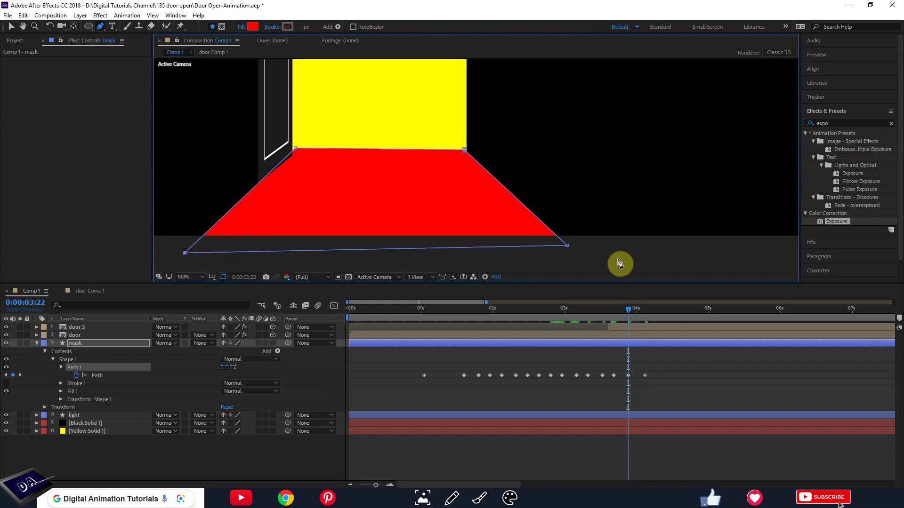
Preview the door opening from 3:17, then rewind to the closed-door frame at 1:01
click(613, 311)
key(space)
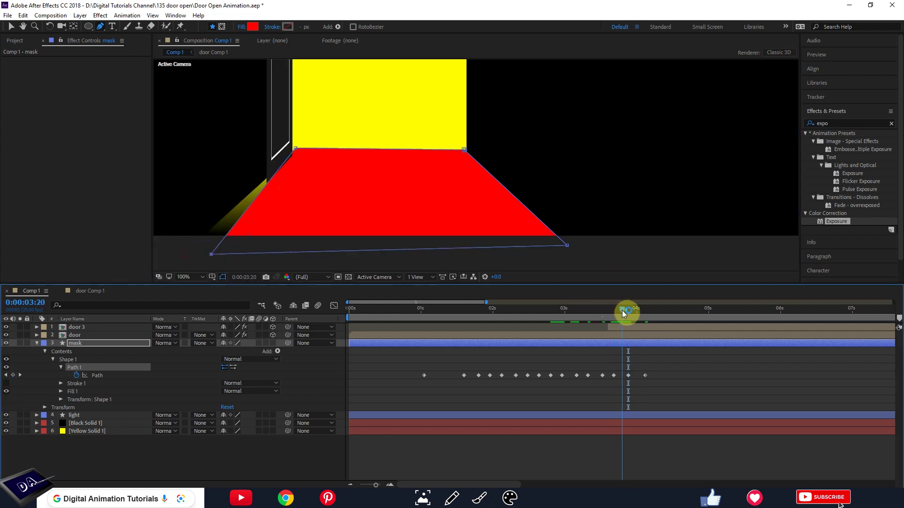
drag(603, 321, 424, 338)
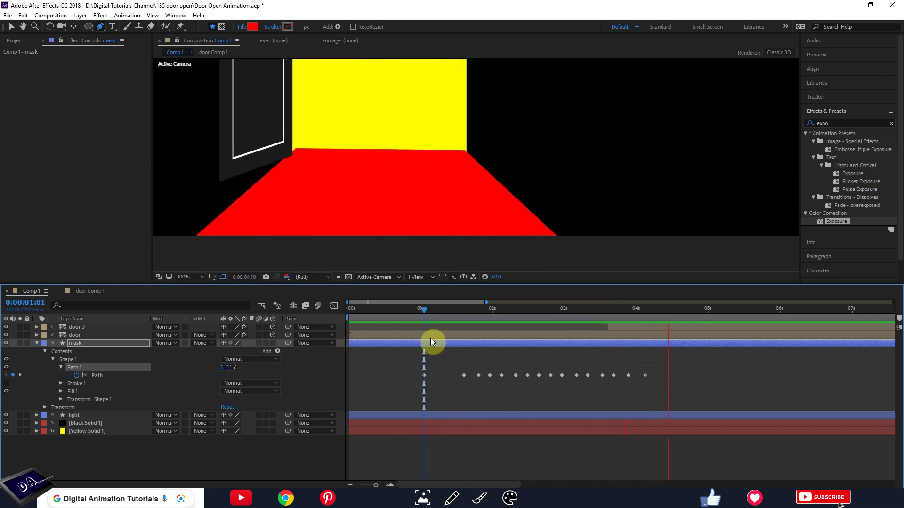
Preview the door opening from 0:23 until the door is fully open
key(space)
scroll(332, 171, down, 2)
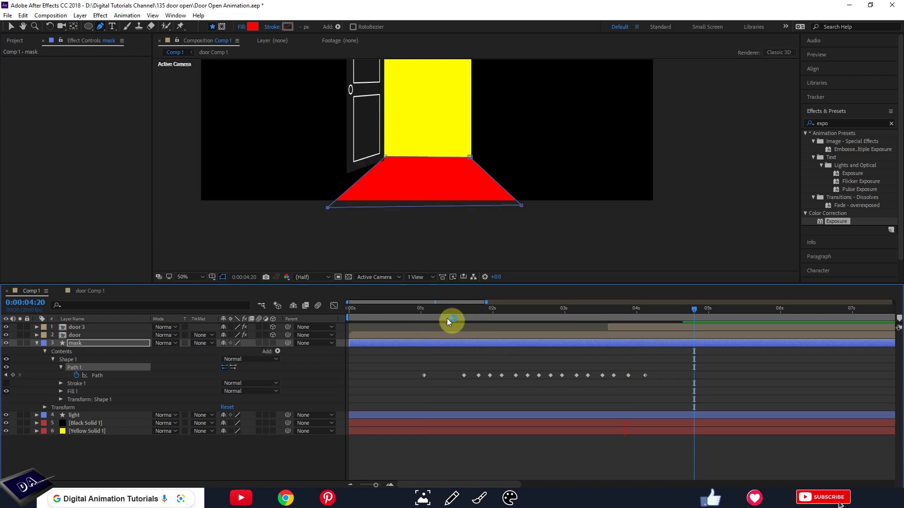
click(416, 318)
key(space)
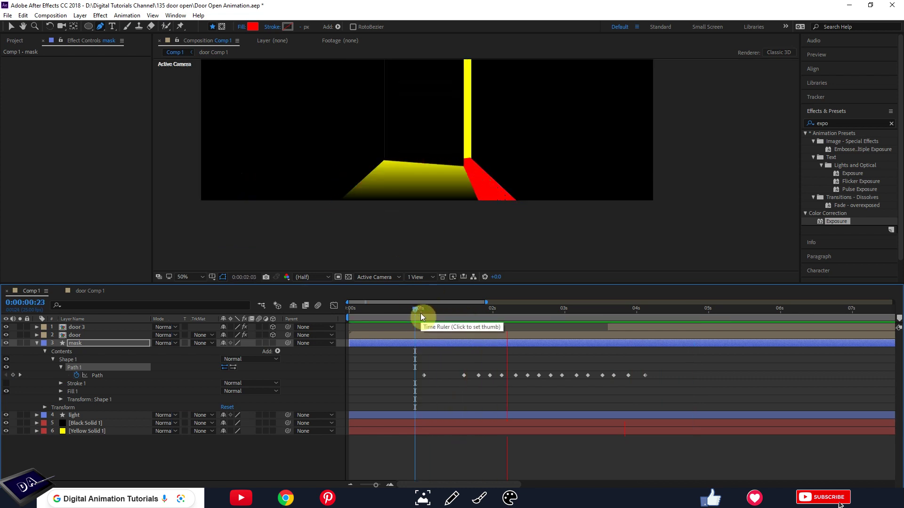
key(space)
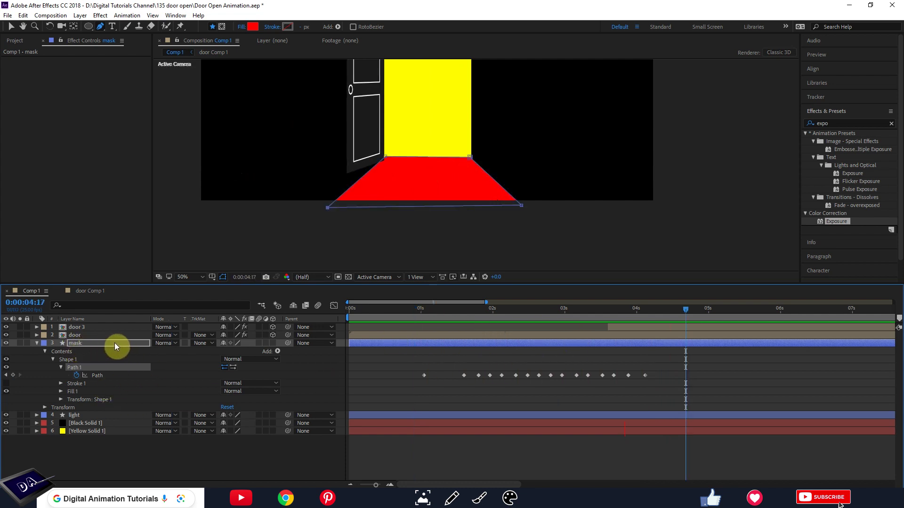
Set the light layer's track matte to Luma Matte "mask" and preview from near the start
click(37, 345)
click(75, 351)
click(88, 343)
click(88, 351)
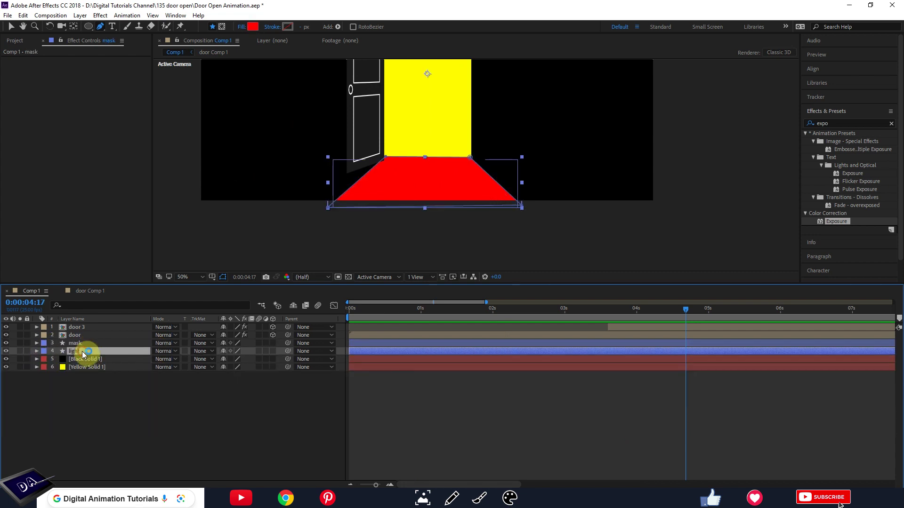
click(200, 353)
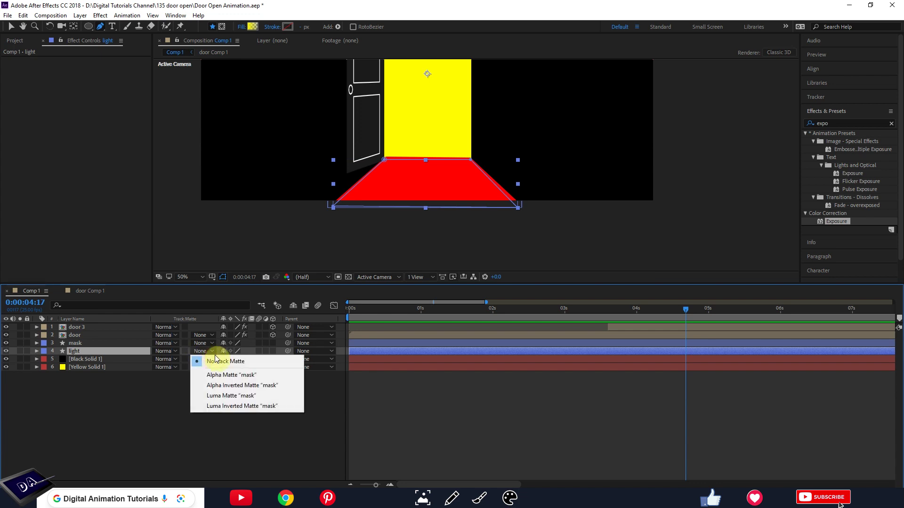
click(214, 398)
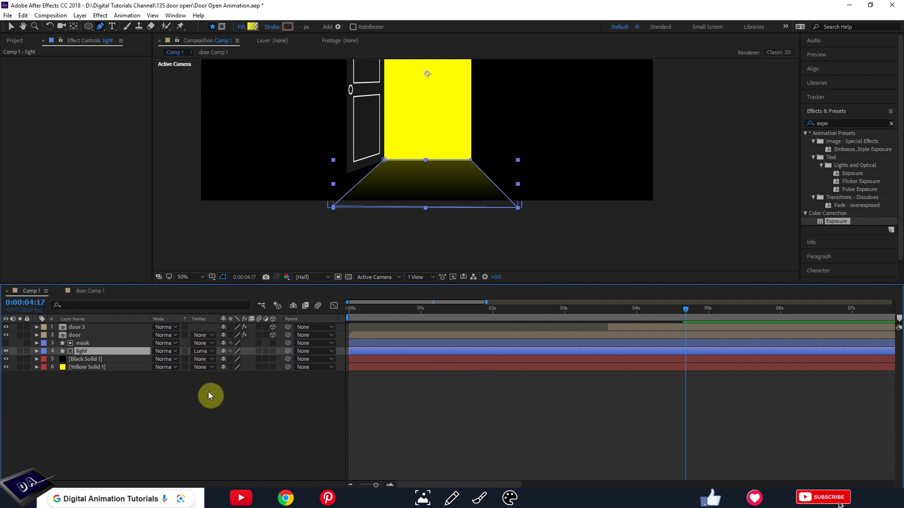
drag(371, 310, 357, 309)
key(space)
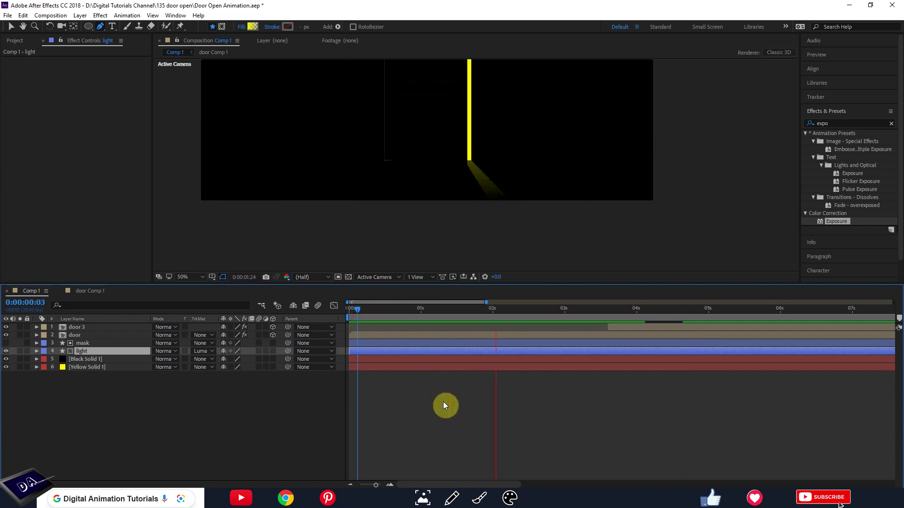
Split both the mask and light layers at the 1:00 Path keyframe
mouse_move(397, 310)
mouse_down()
mouse_move(438, 315)
mouse_move(414, 311)
mouse_up()
click(483, 416)
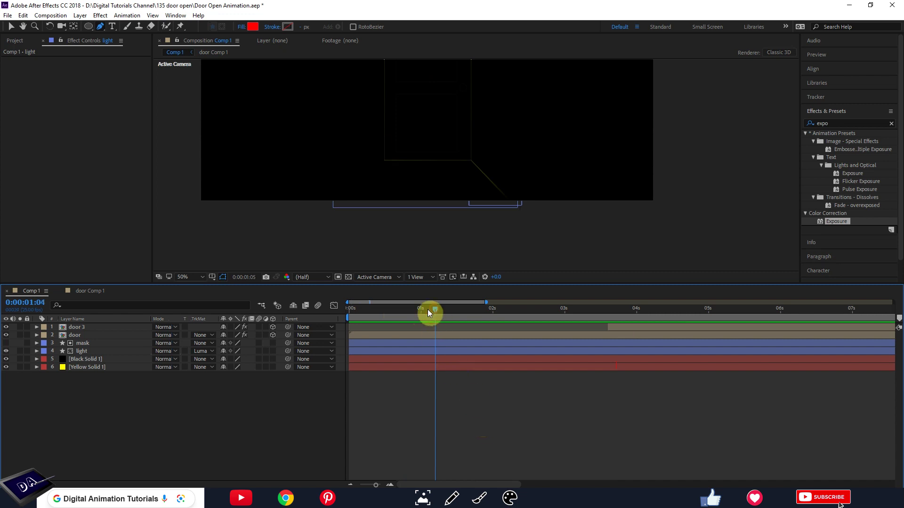
click(419, 345)
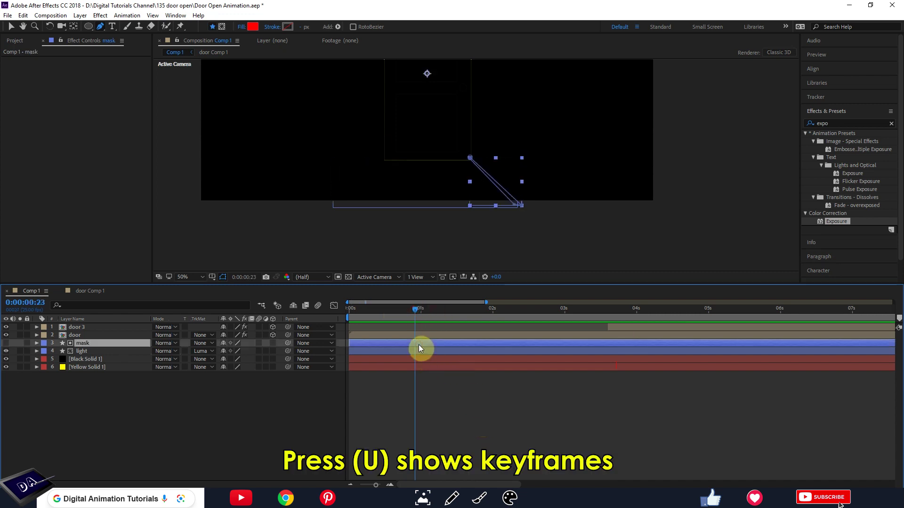
key(u)
drag(417, 309, 422, 309)
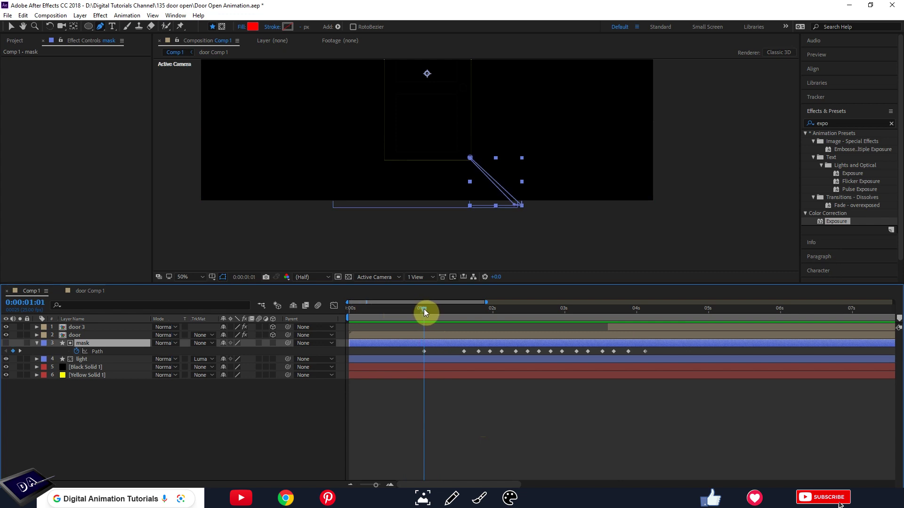
click(423, 351)
click(425, 361)
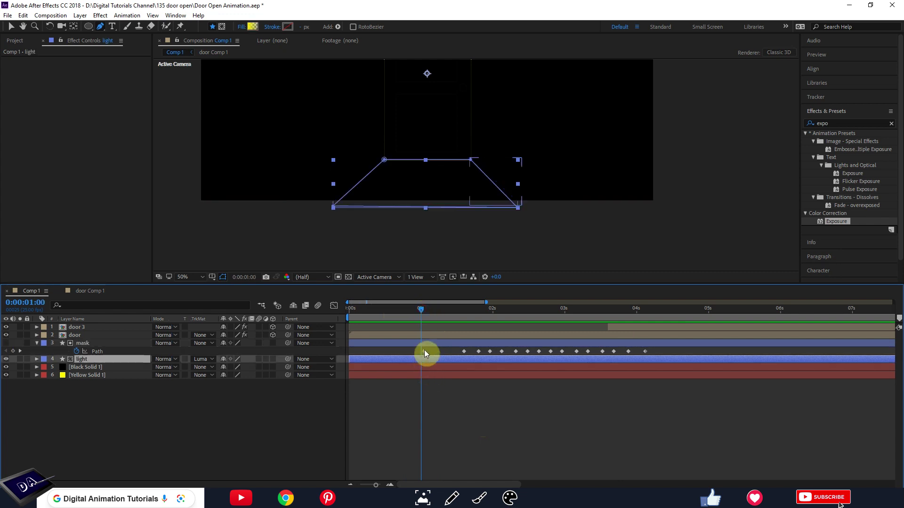
shift+click(425, 348)
key(ctrl+shift+d)
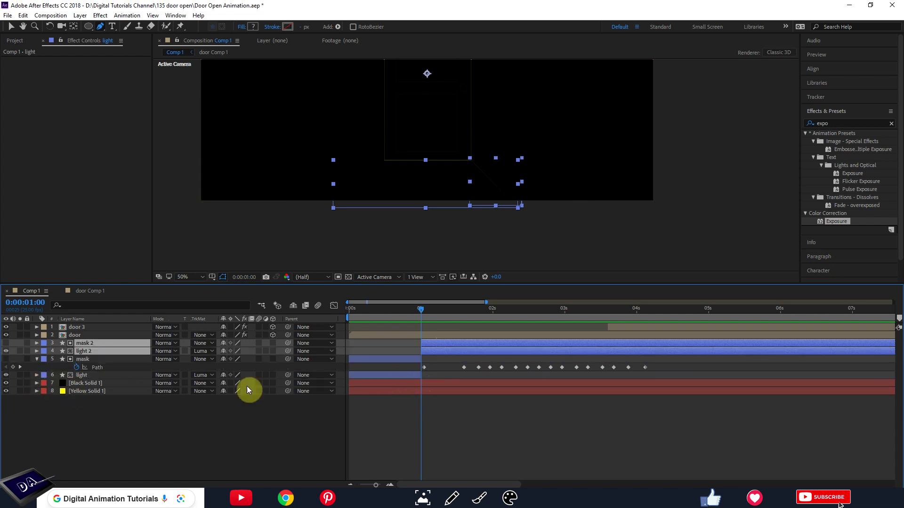
Delete the leftover light and mask layer pieces and return the time to 0:00
click(402, 374)
key(Delete)
click(402, 359)
key(Delete)
drag(420, 310, 339, 322)
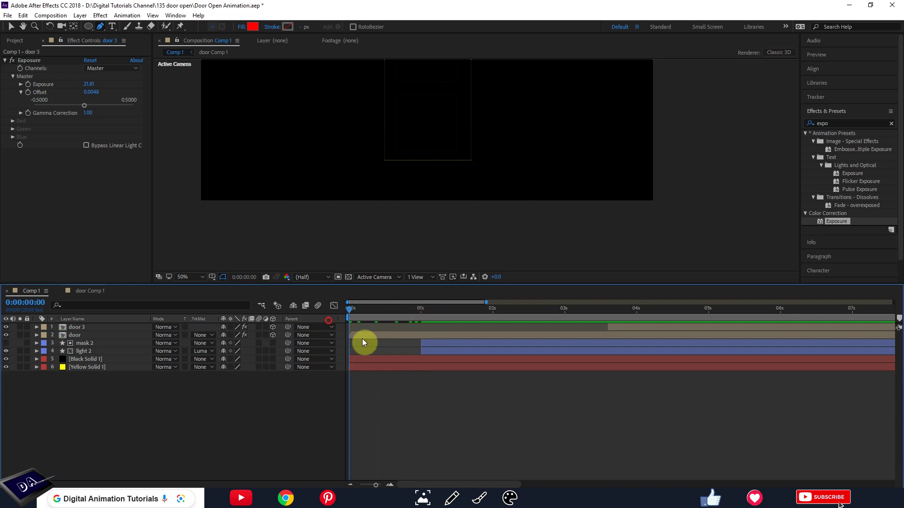
click(198, 276)
Set Comp 1's duration to 0:00:10:05 and end the work area at about 8 seconds
click(210, 298)
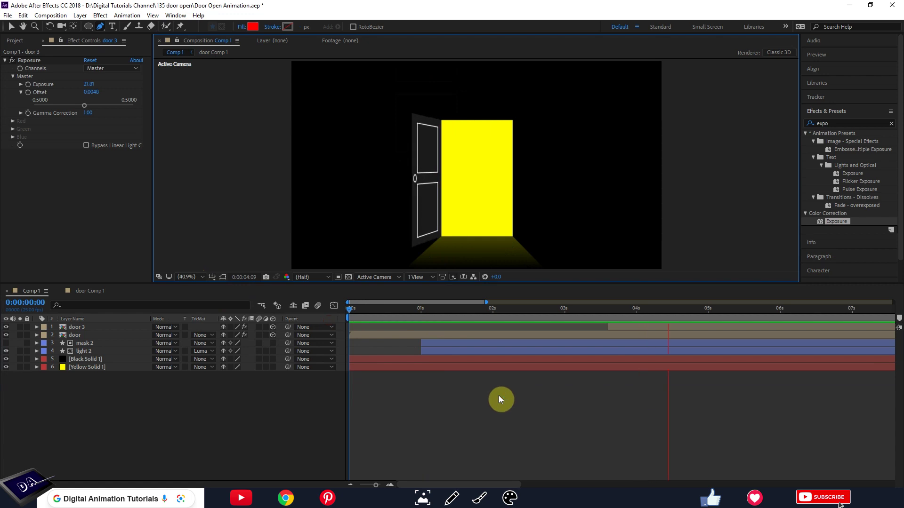
key(space)
right_click(307, 432)
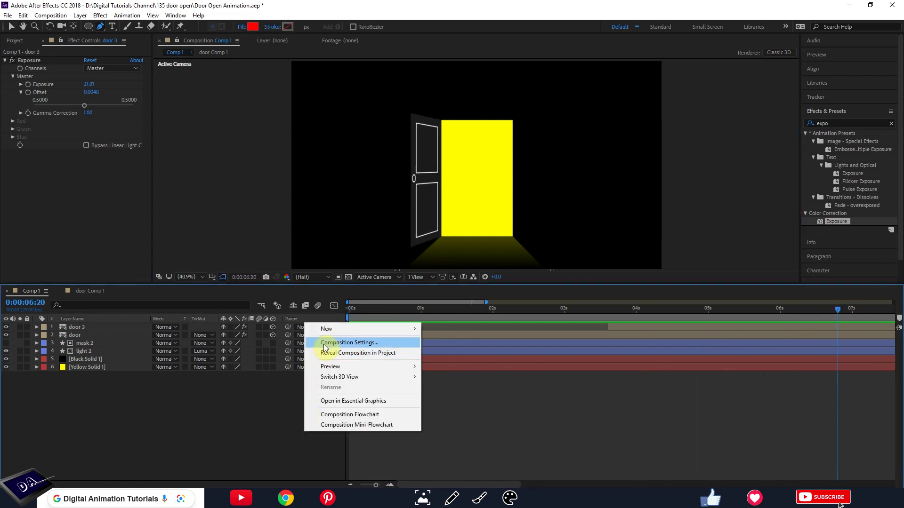
click(328, 343)
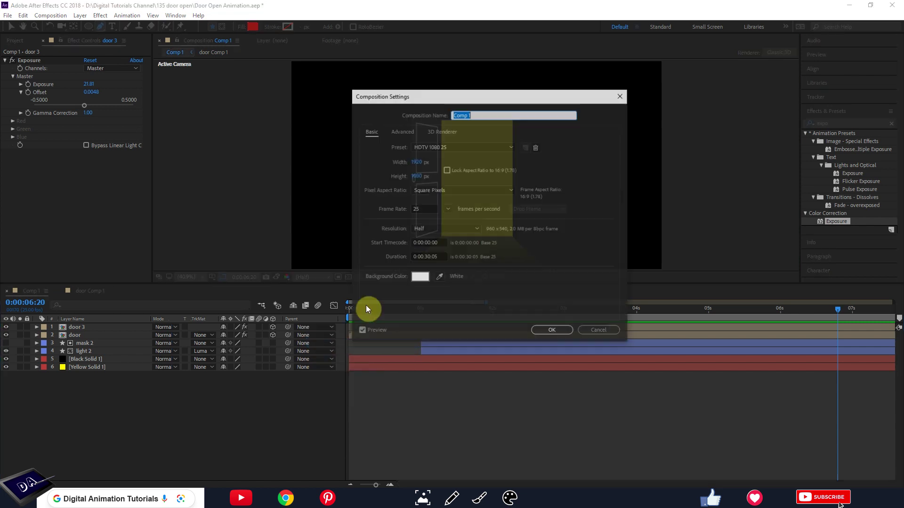
click(426, 256)
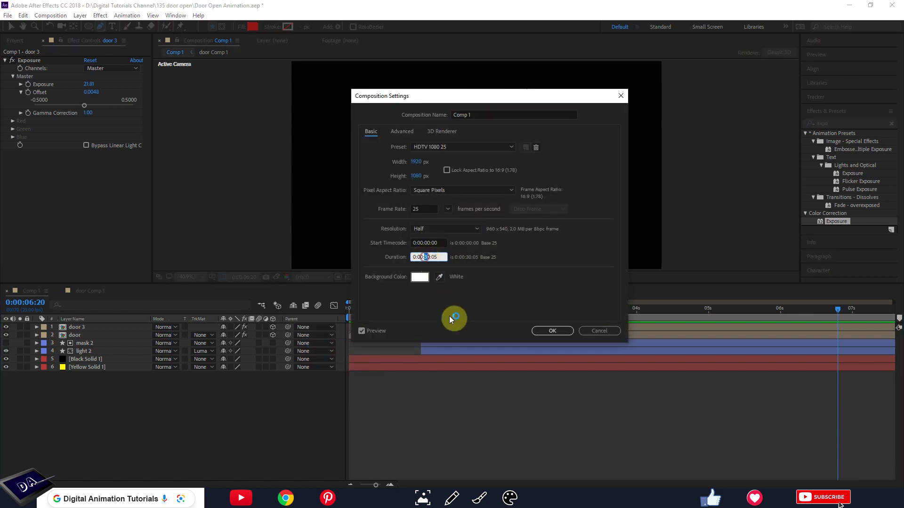
text(51)
key(Return)
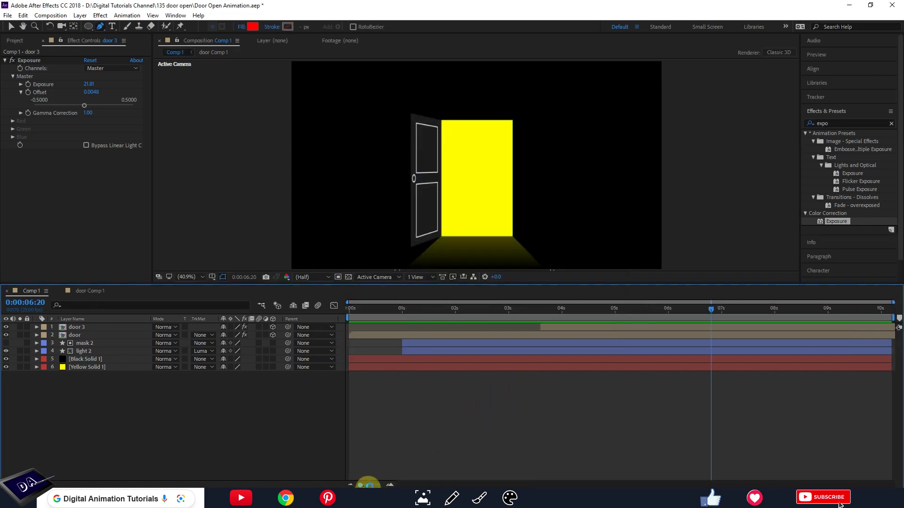
drag(895, 318, 777, 318)
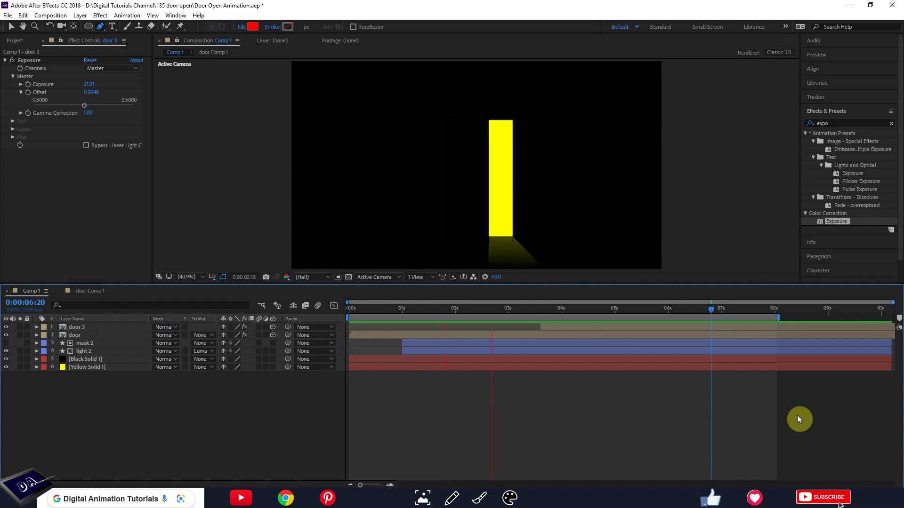
Preview the door opening from 1:15, select the door layer, and check it around 1:23
key(space)
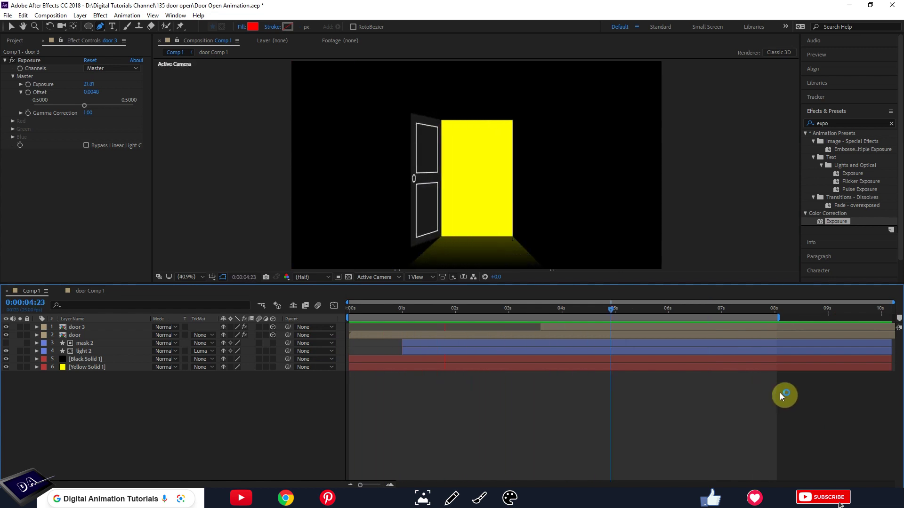
click(432, 311)
key(space)
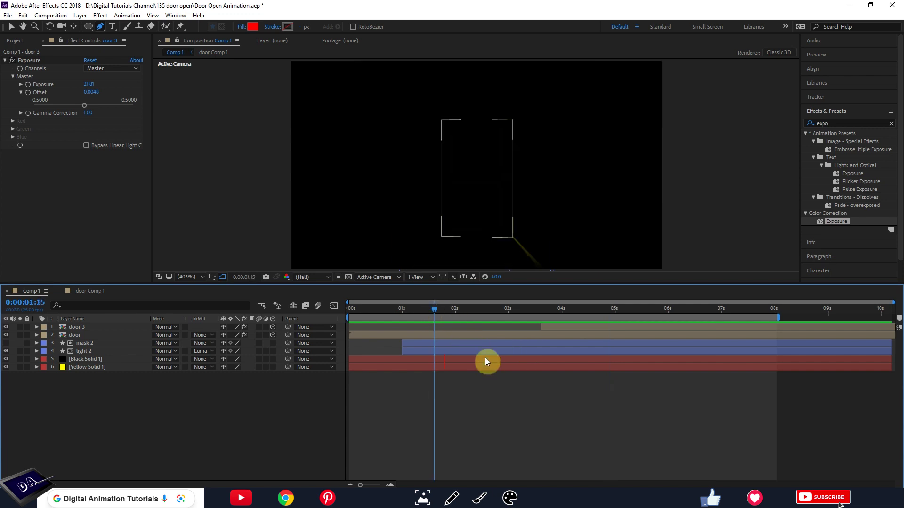
key(space)
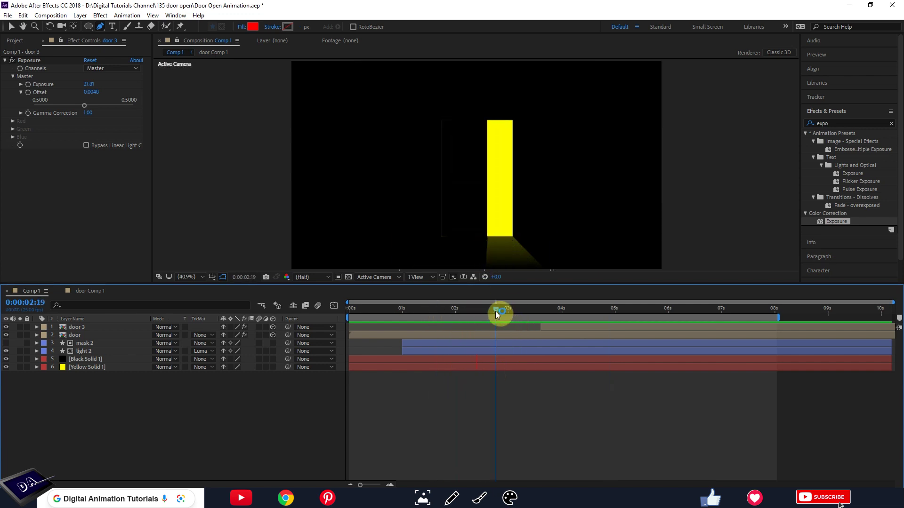
drag(495, 312, 515, 309)
scroll(484, 248, up, 1)
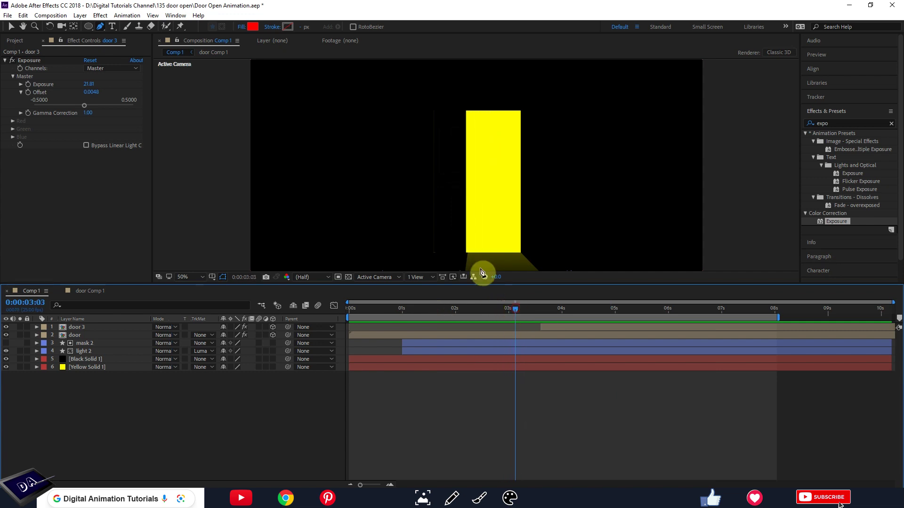
click(476, 335)
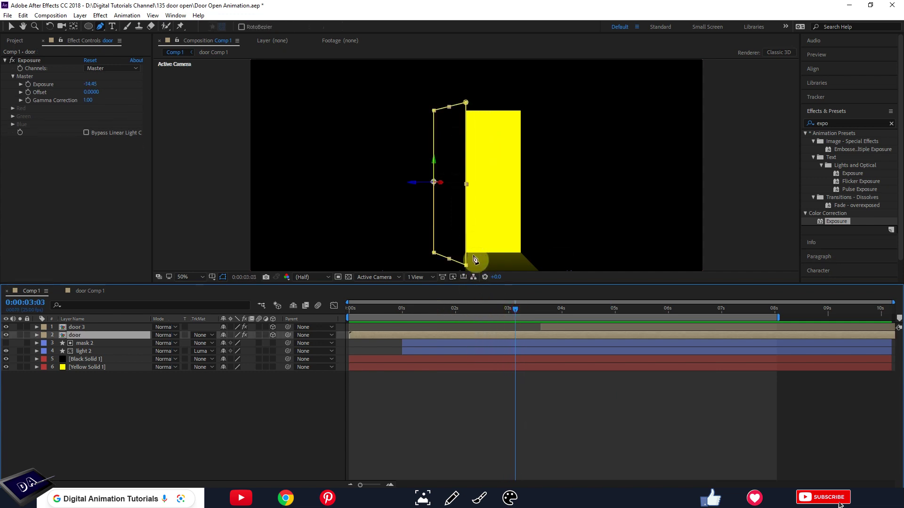
scroll(478, 237, up, 2)
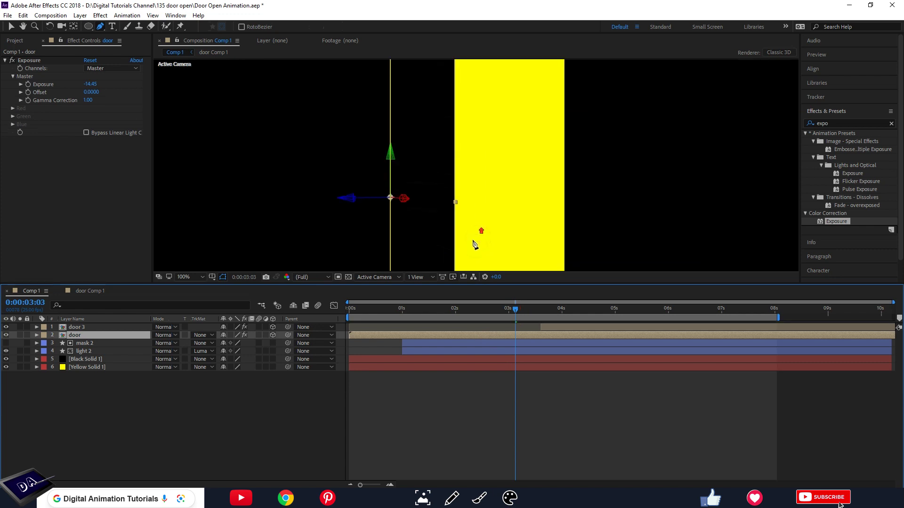
key(space)
mouse_move(482, 312)
mouse_down()
mouse_move(465, 311)
mouse_move(507, 312)
mouse_up()
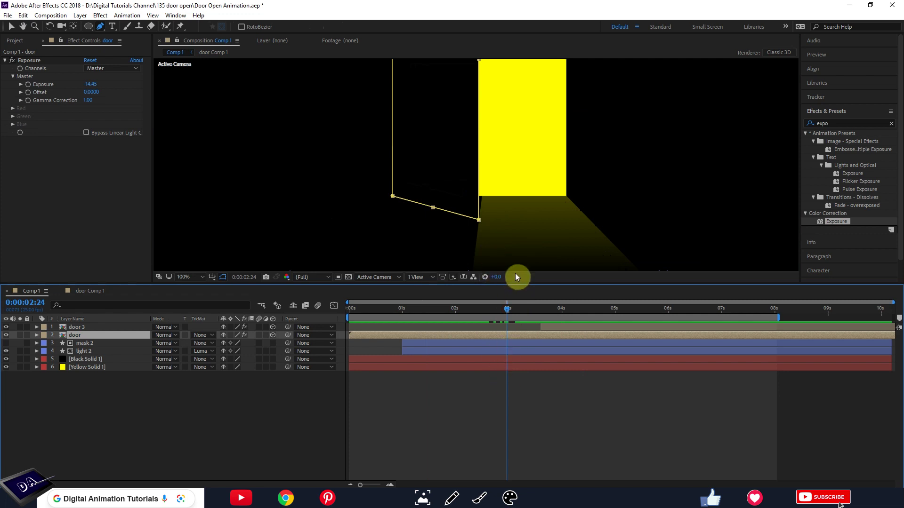
Show mask 2's Path keyframes and at 2:16 add a vertex on its left edge at the door
drag(512, 311, 515, 312)
click(445, 343)
key(u)
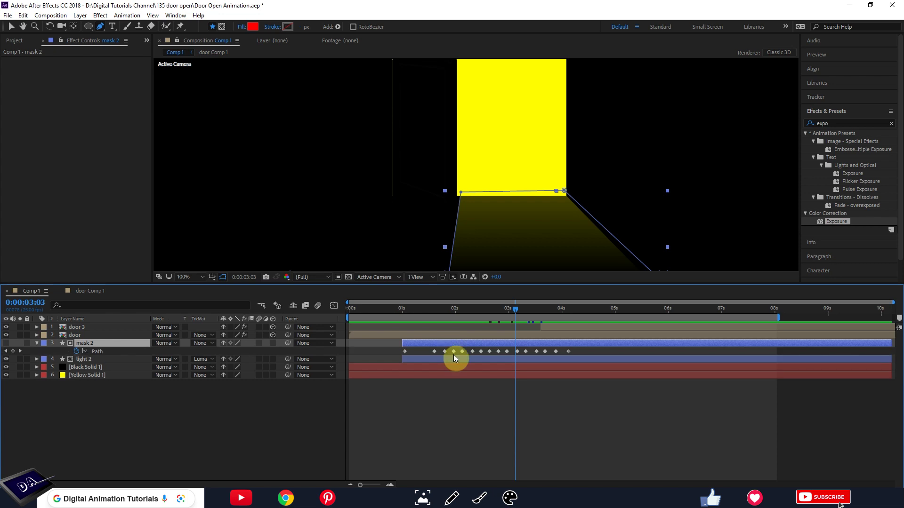
drag(431, 312, 482, 314)
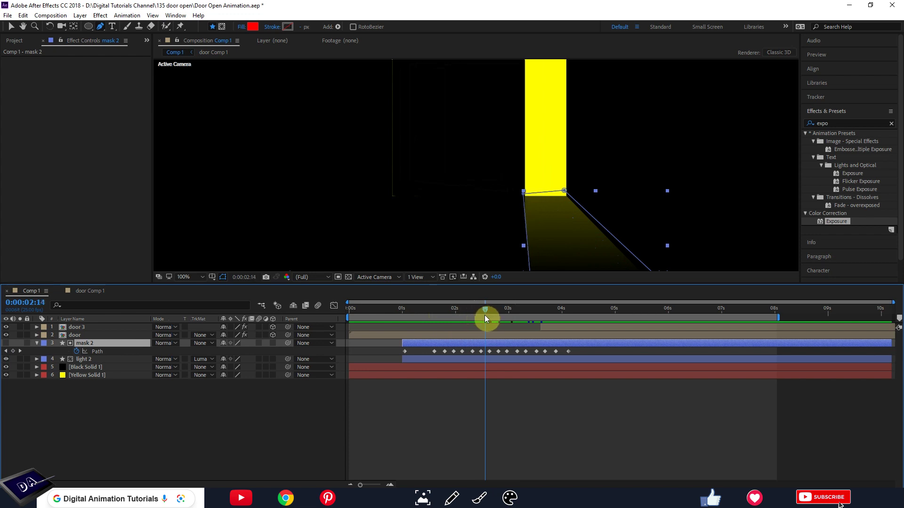
click(459, 419)
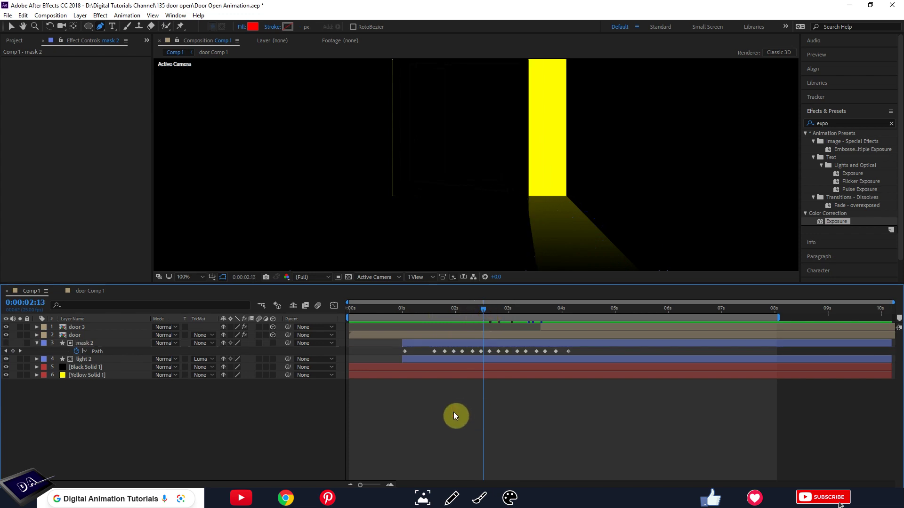
click(487, 309)
drag(488, 312, 490, 312)
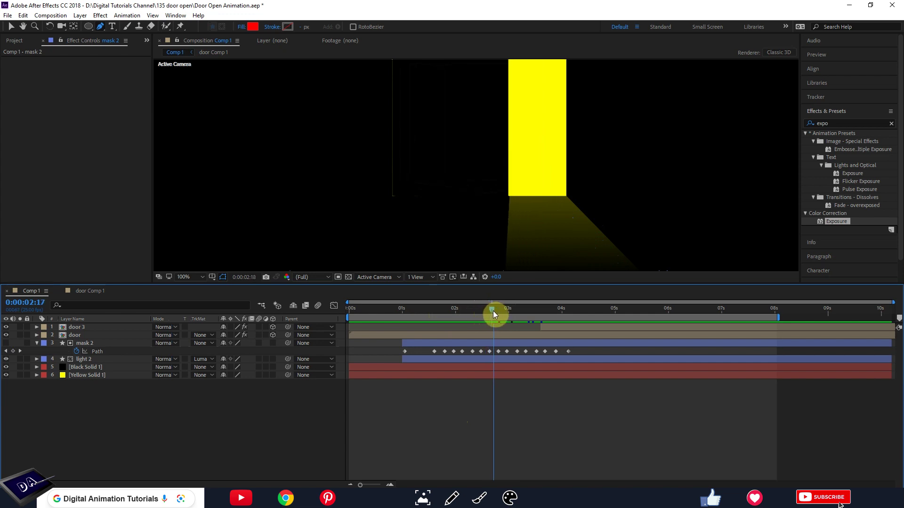
click(478, 344)
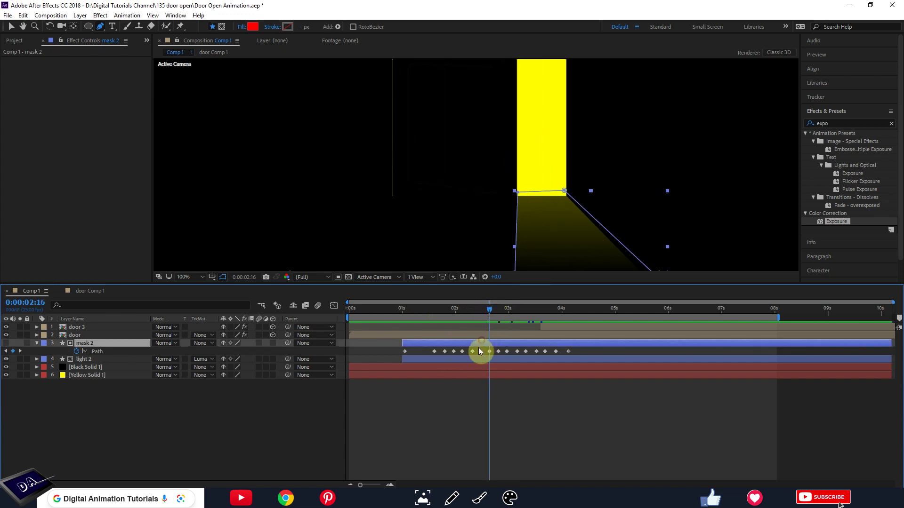
click(517, 221)
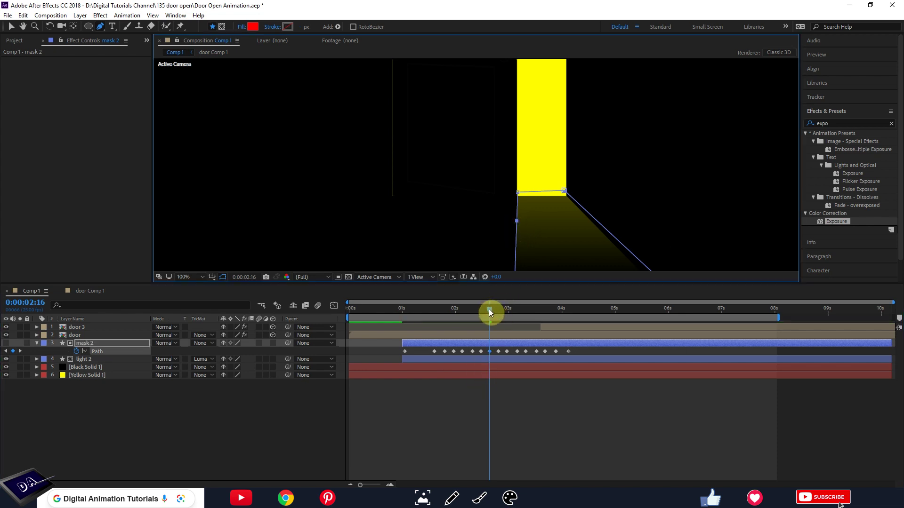
mouse_move(488, 309)
mouse_down()
mouse_move(509, 314)
mouse_move(500, 312)
mouse_up()
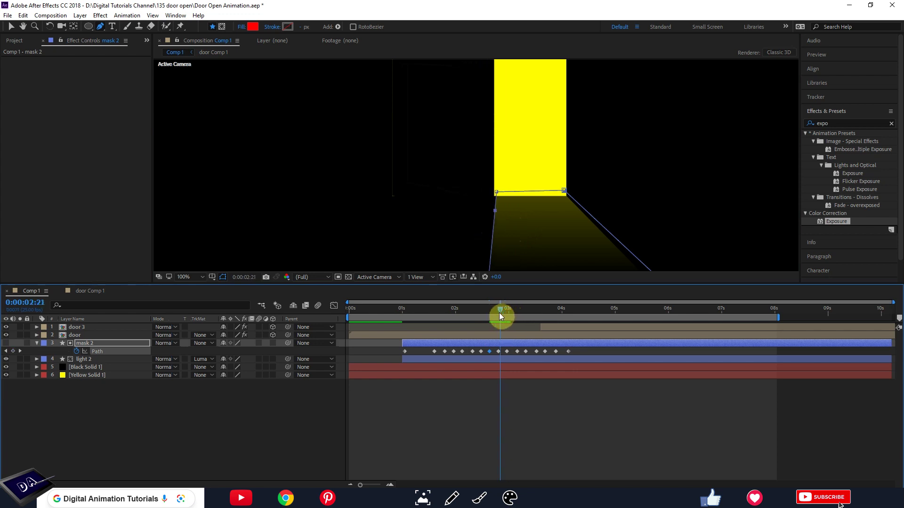
Add another vertex on mask 2's left edge at 2:23 and compare it against 2:19
drag(500, 315, 498, 312)
click(502, 193)
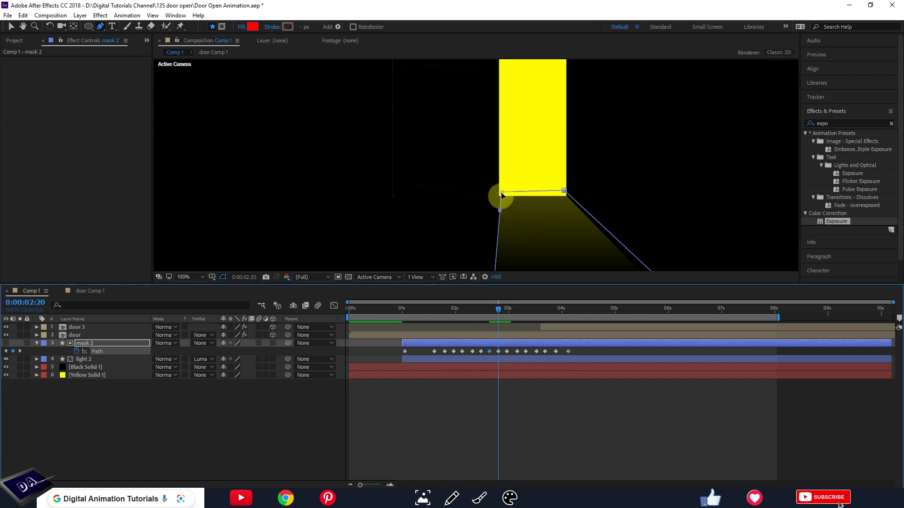
drag(498, 313, 507, 309)
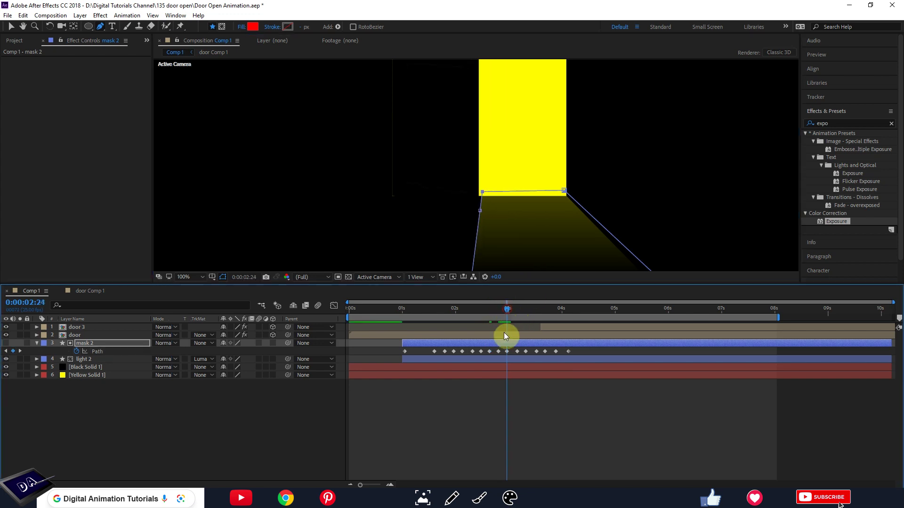
click(480, 212)
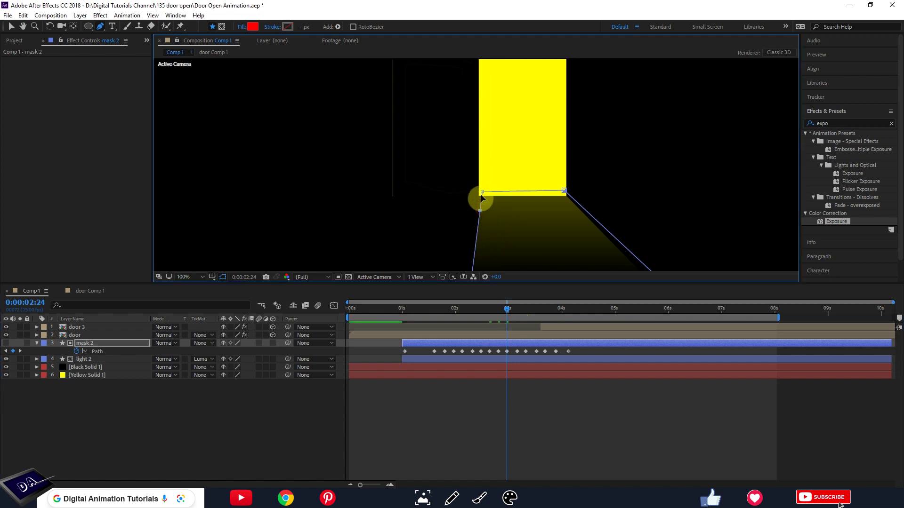
click(478, 193)
mouse_move(507, 309)
mouse_down()
mouse_move(497, 309)
mouse_move(516, 313)
mouse_up()
key(space)
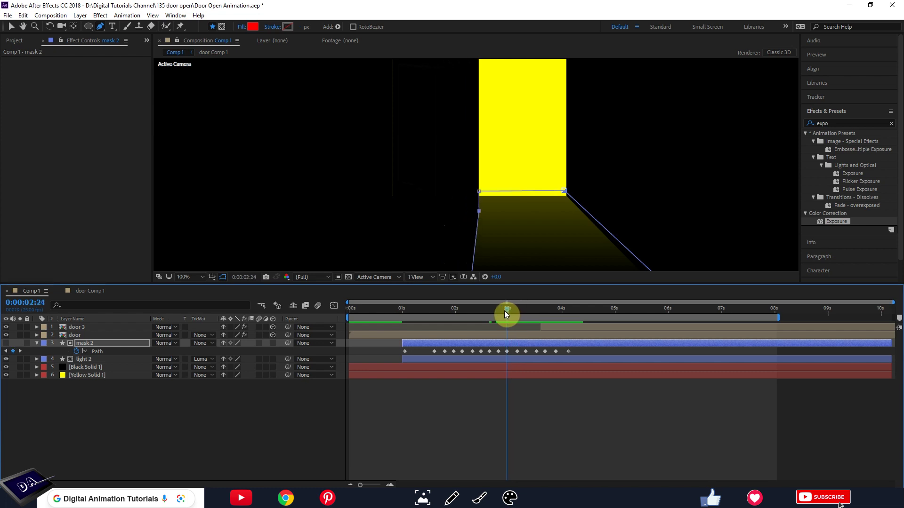
Move the mask's top-left corner onto the door edge, dismiss the warning, and check the 3:04 keyframe
drag(456, 192, 451, 211)
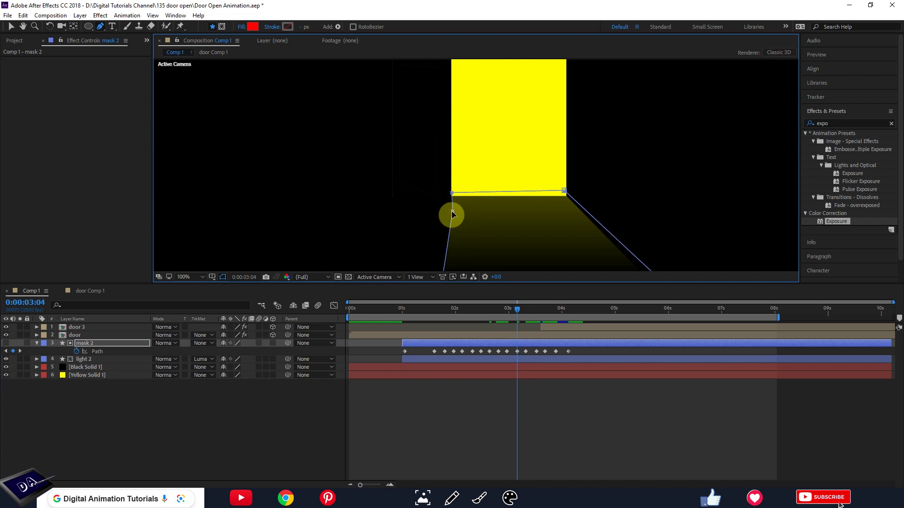
click(452, 193)
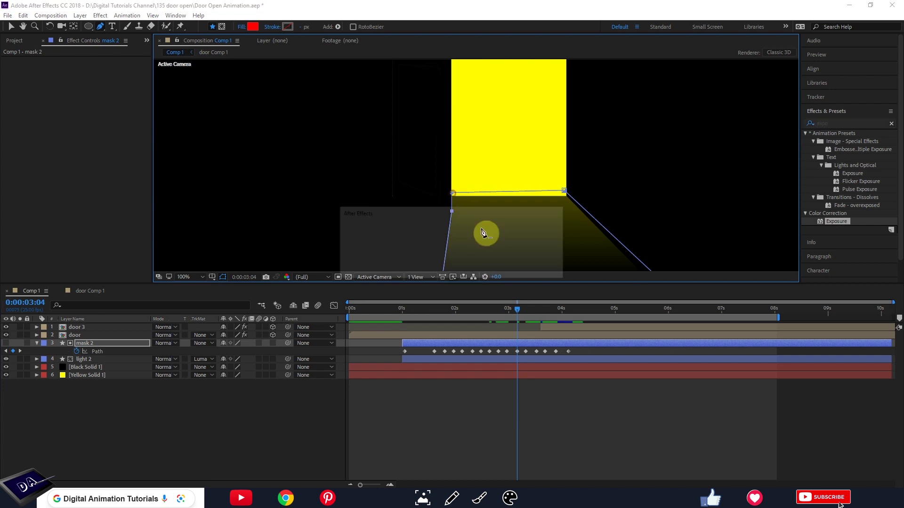
click(537, 271)
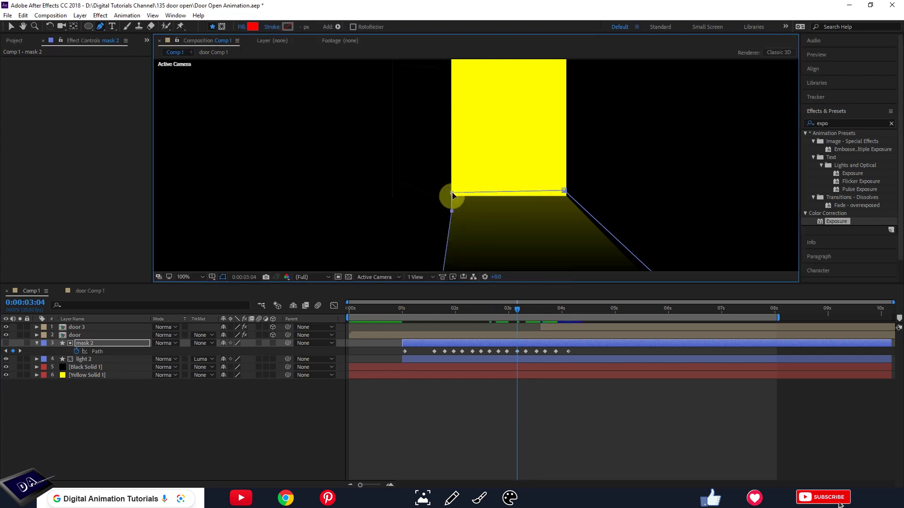
drag(510, 310, 515, 311)
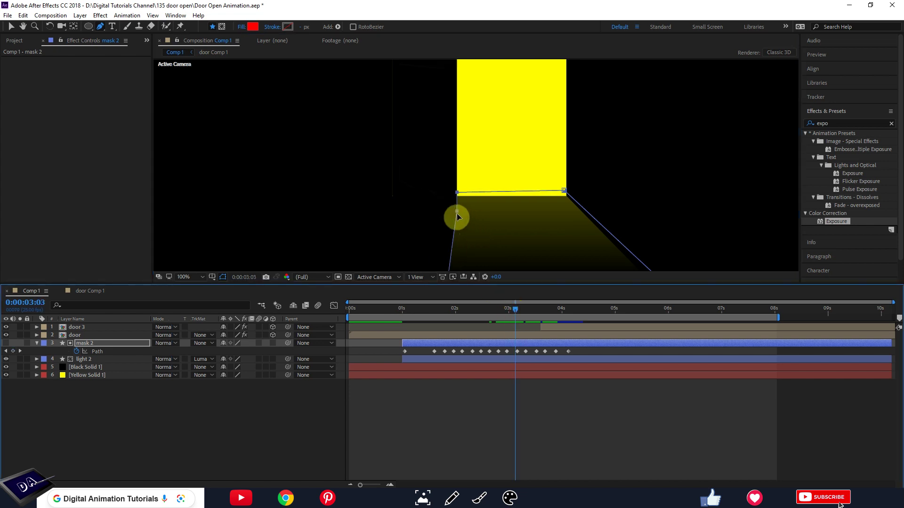
key(Page_Down)
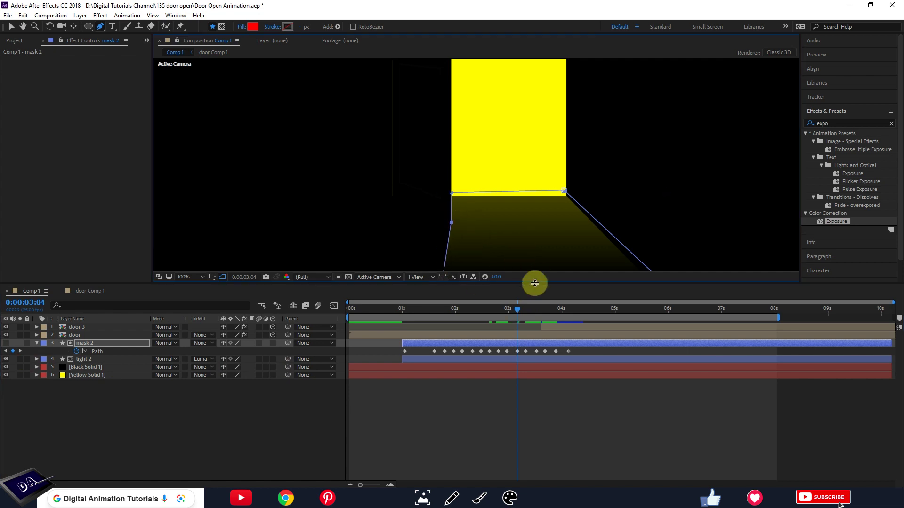
scroll(466, 231, up, 2)
At 3:08, nudge the mask's top-left corner onto the doorway and straighten its left edge
click(505, 310)
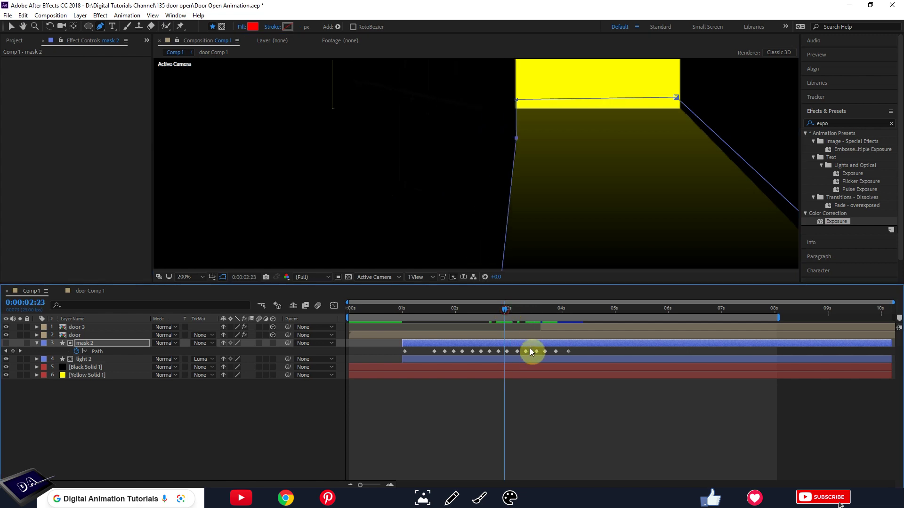
click(19, 351)
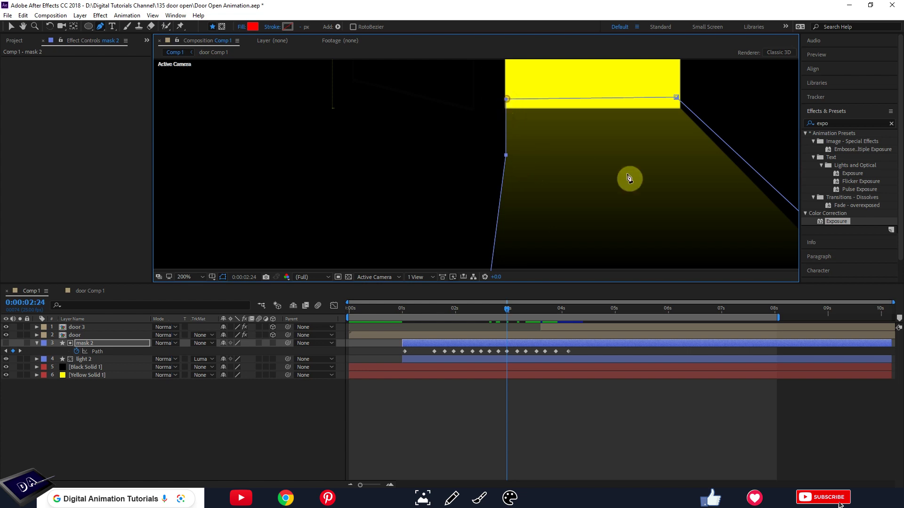
click(506, 311)
drag(505, 308, 524, 309)
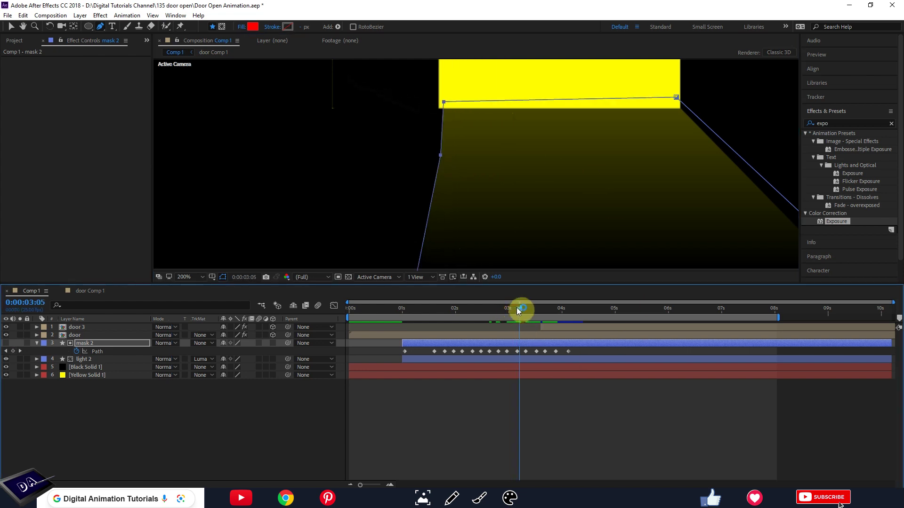
drag(422, 101, 423, 101)
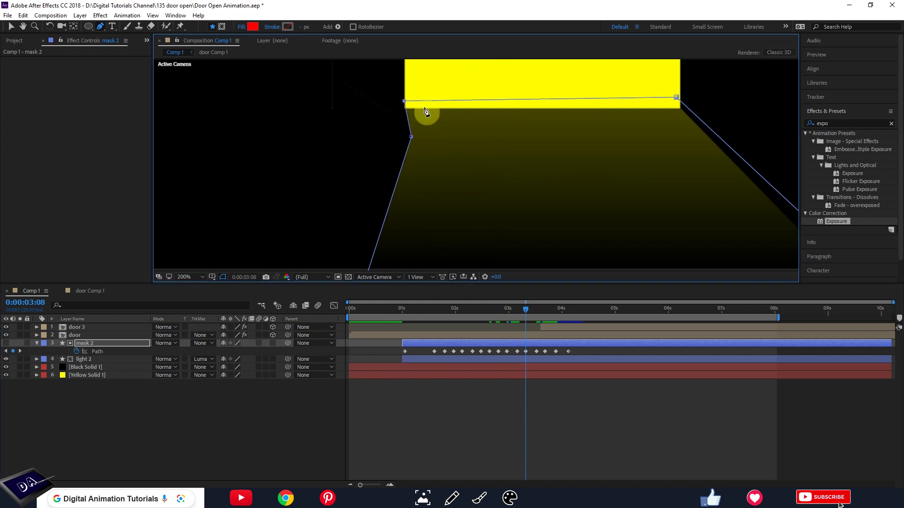
drag(412, 137, 415, 141)
At 3:13, pull the top-left corner to the door and nudge the middle-left point left and down
drag(525, 310, 537, 309)
drag(363, 111, 379, 94)
click(378, 93)
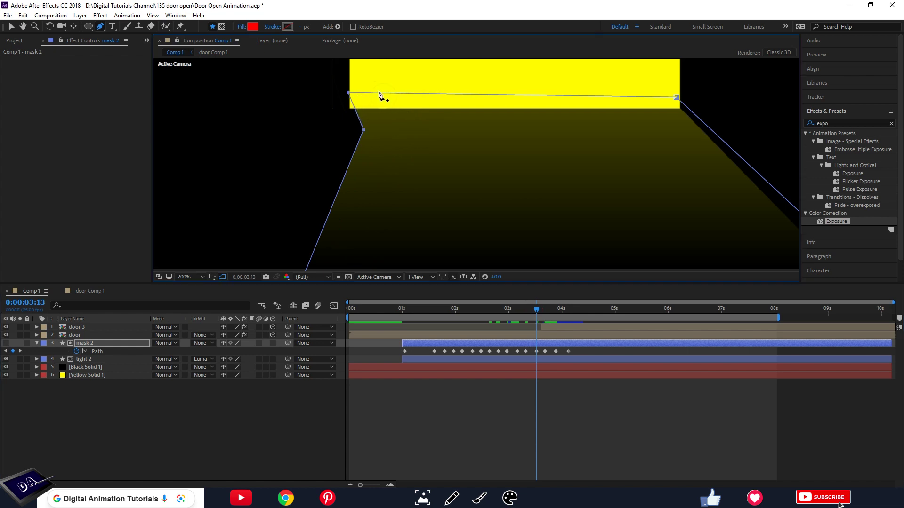
click(364, 131)
key(Left)
key(Left)
key(Left)
key(Down)
key(Down)
key(Down)
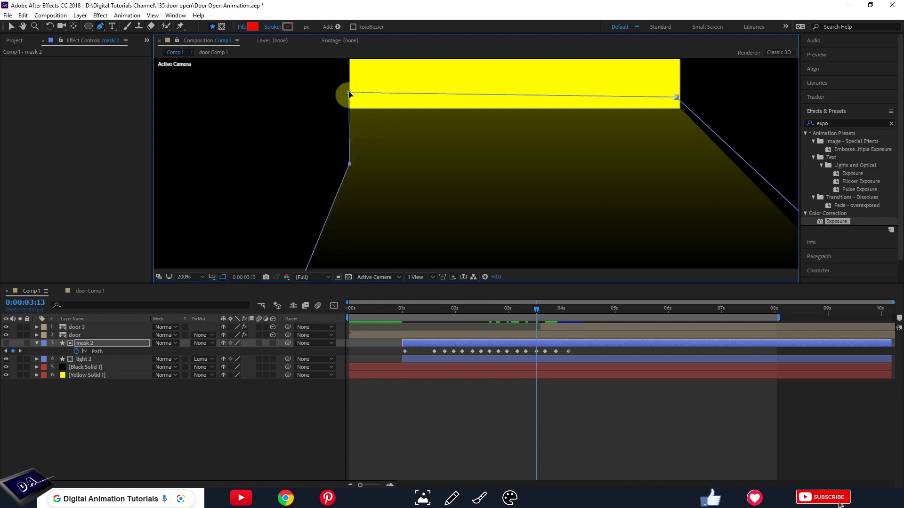
At 3:14, move the top-left corner left and realign the left-middle point with the door
drag(541, 309, 544, 309)
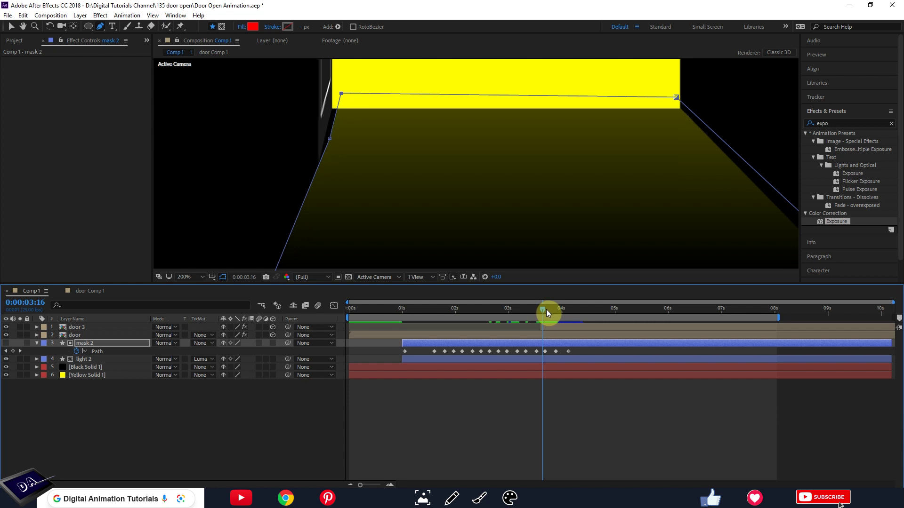
drag(543, 312, 538, 315)
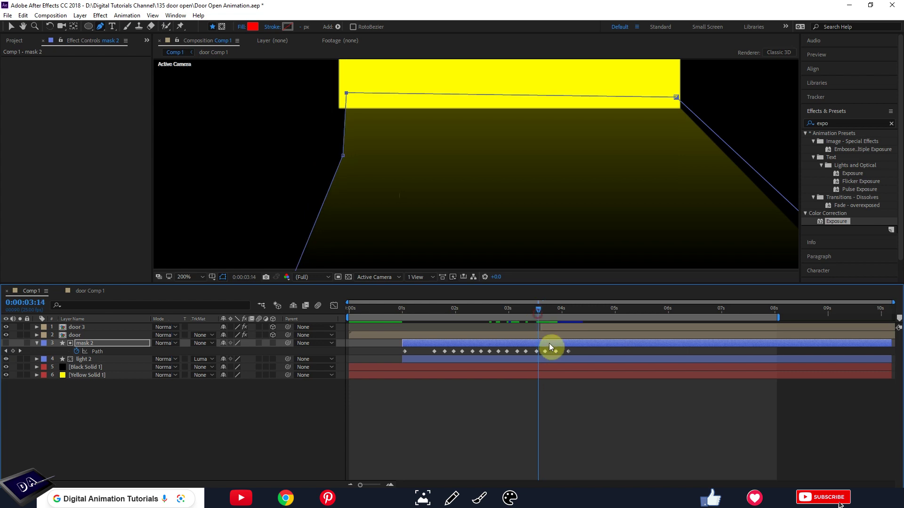
drag(347, 93, 340, 93)
drag(342, 155, 344, 161)
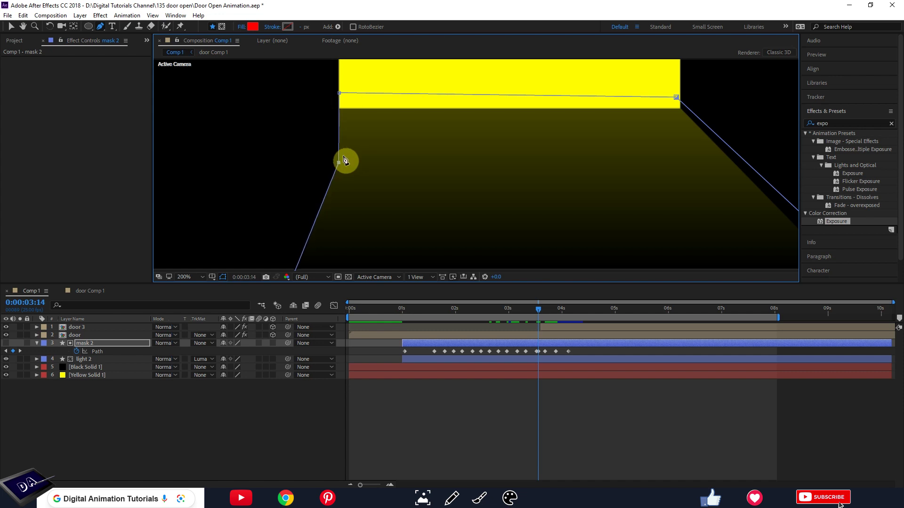
Shift the mask's left-edge point and top-left corner to follow the door at 3:15 and 3:16
drag(537, 311, 541, 310)
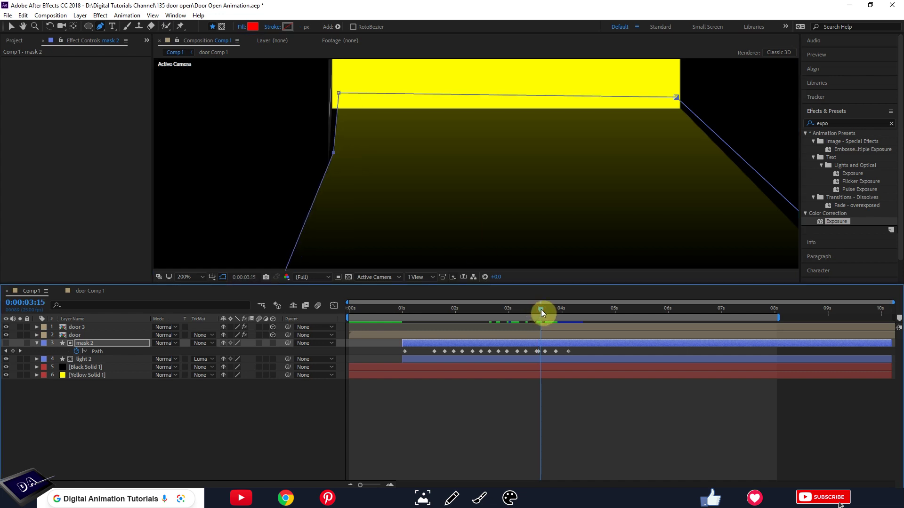
drag(333, 157, 329, 165)
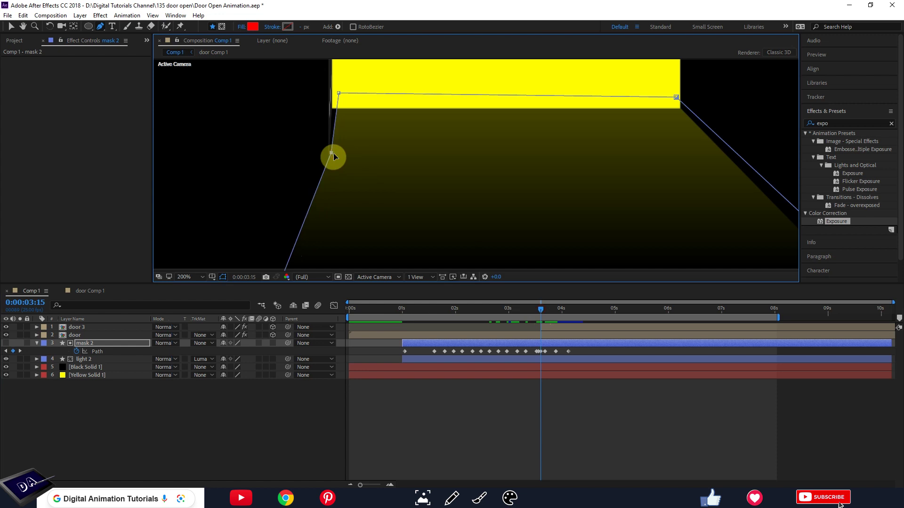
drag(338, 93, 334, 93)
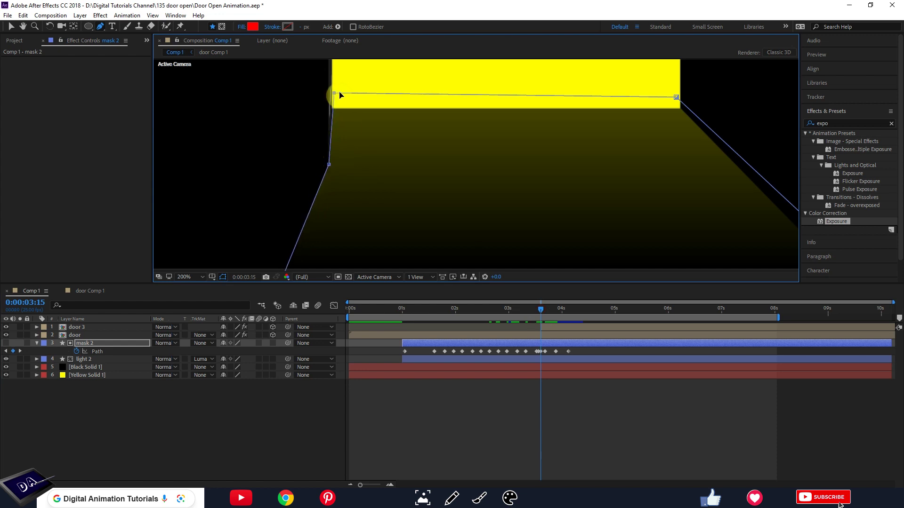
click(542, 309)
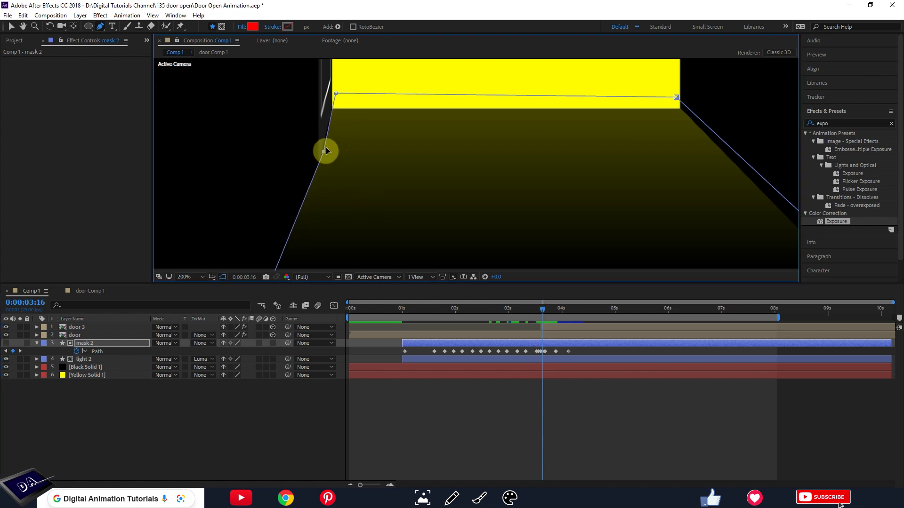
drag(328, 150, 320, 160)
click(336, 94)
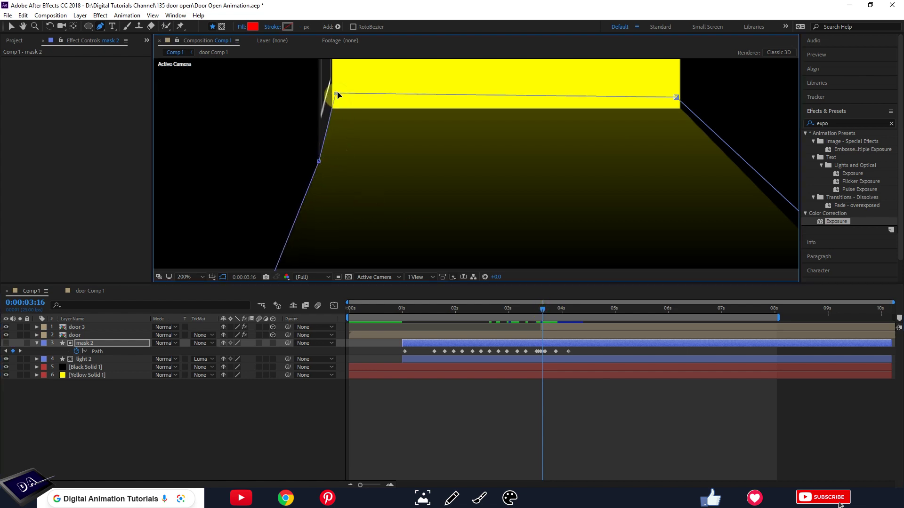
drag(542, 312, 438, 334)
Fit the viewer, reset the preview range to start at 0s, deselect the mask, and play the full animation
click(184, 277)
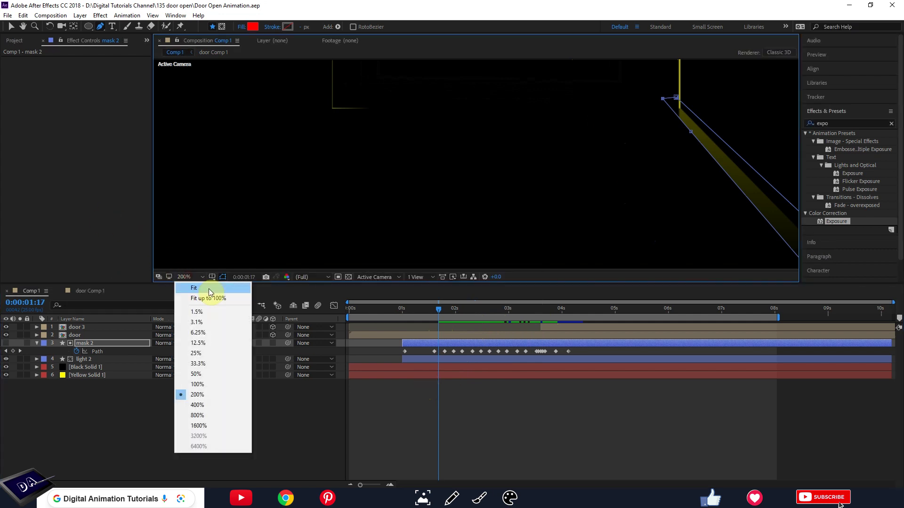
click(209, 288)
key(space)
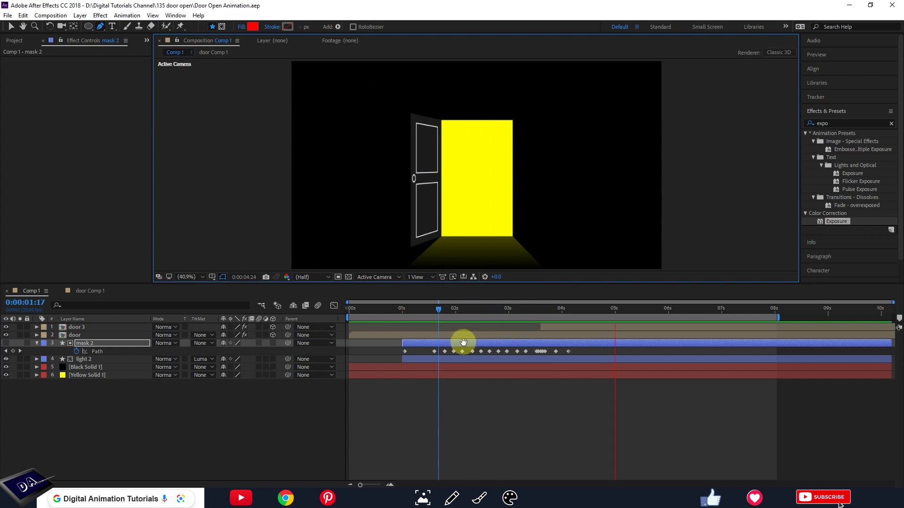
drag(402, 312, 340, 316)
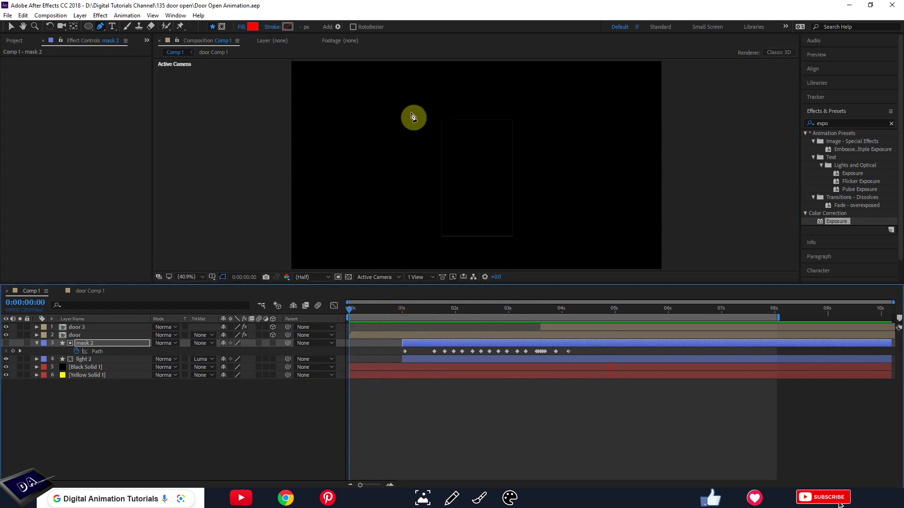
mouse_move(390, 313)
mouse_down()
mouse_move(402, 314)
mouse_move(375, 317)
mouse_up()
click(402, 312)
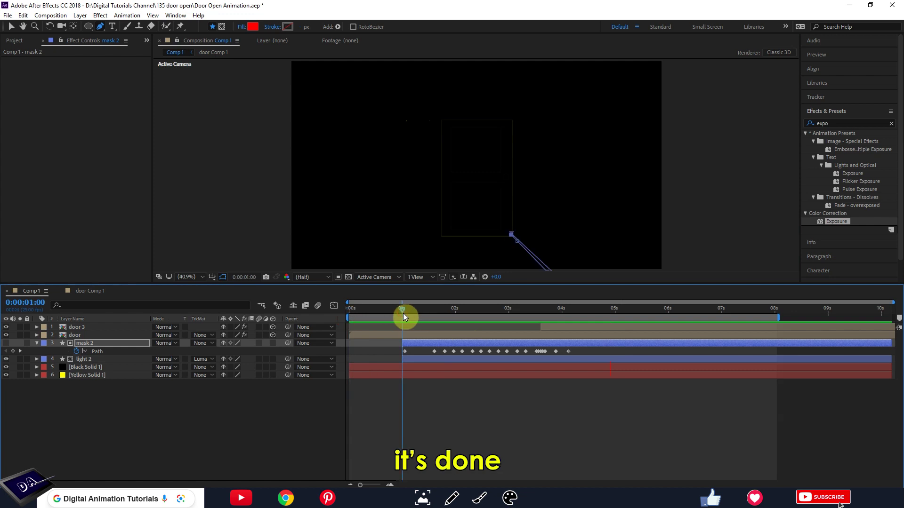
click(412, 402)
key(space)
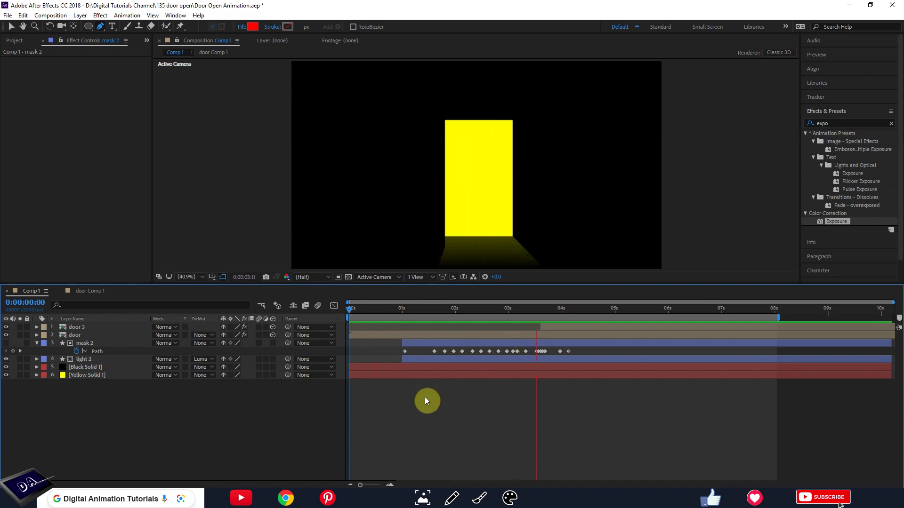
key(space)
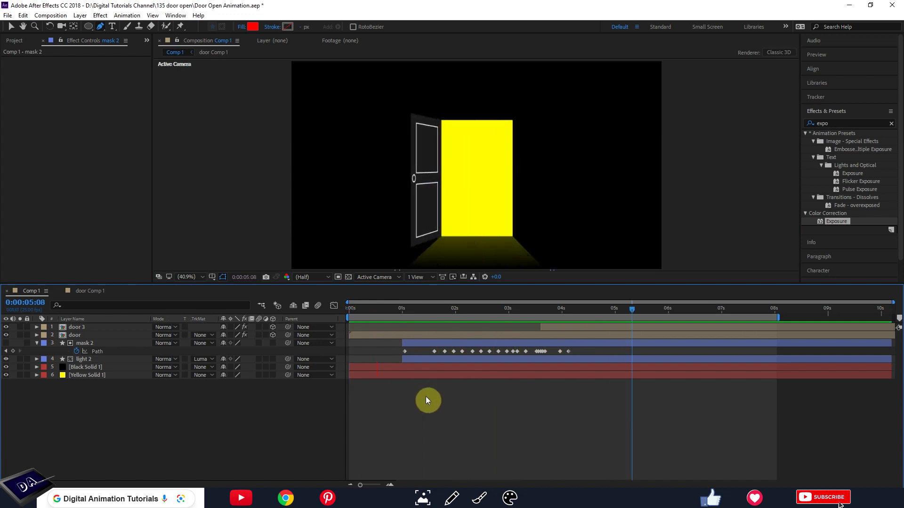